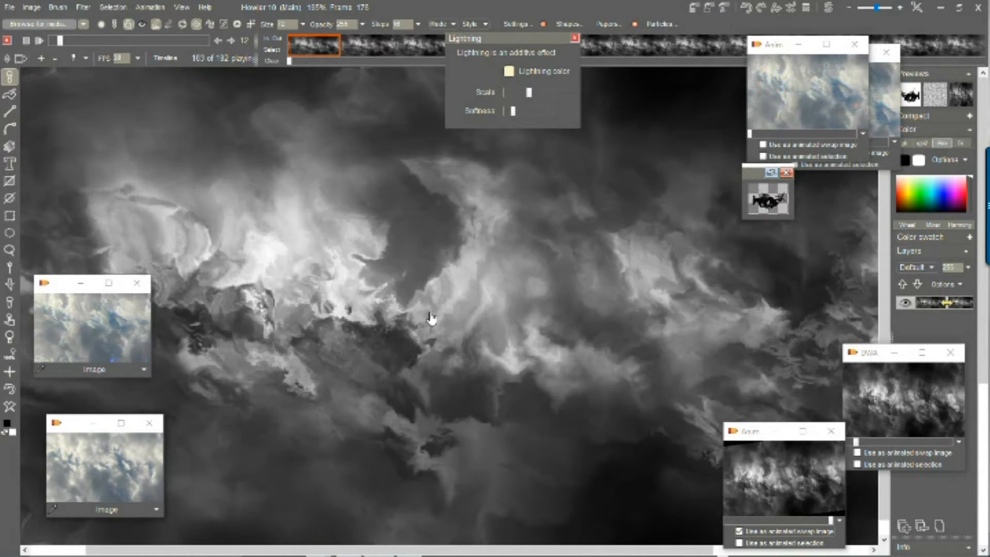
- Examine the cloud animation while it plays, viewing the whole image and close-up areas
scroll(463, 336, "down", 5)
scroll(431, 316, "up", 3)
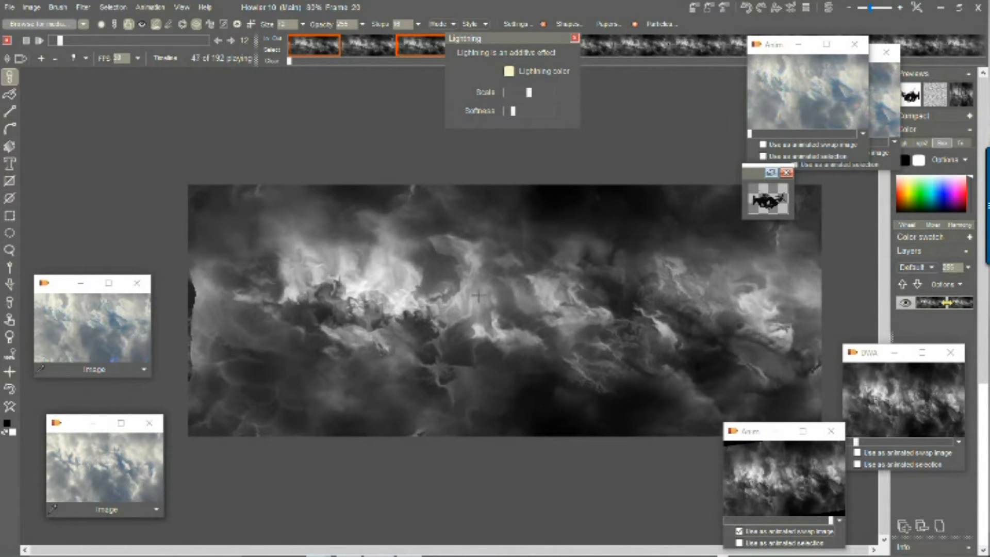
left_click_drag(478, 295, 436, 303)
scroll(435, 303, "up", 3)
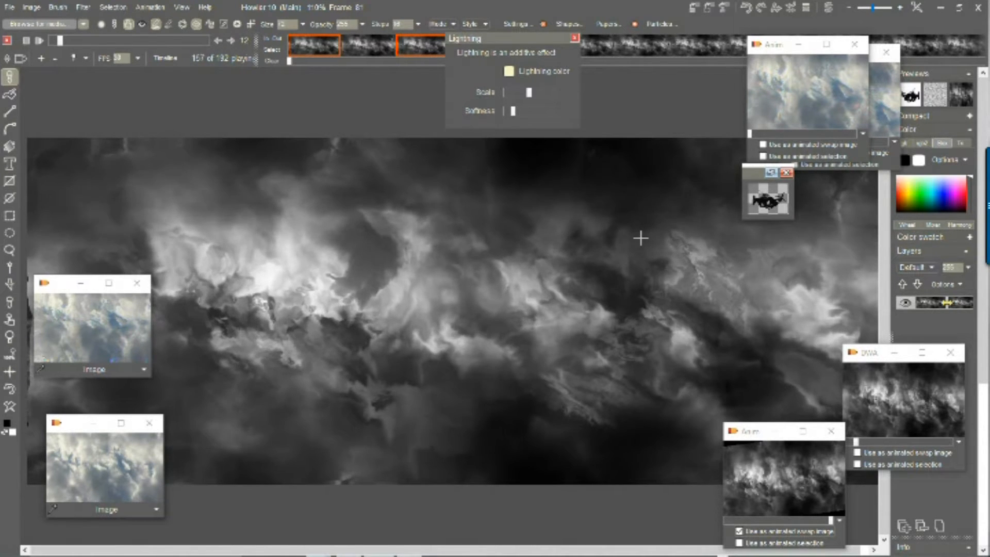
scroll(283, 299, "up", 3)
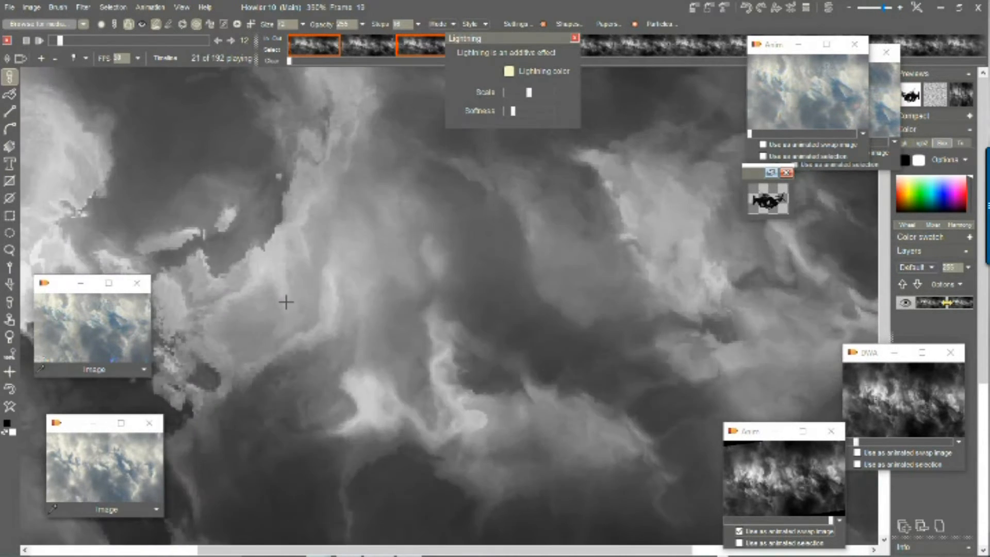
left_click_drag(247, 255, 264, 256)
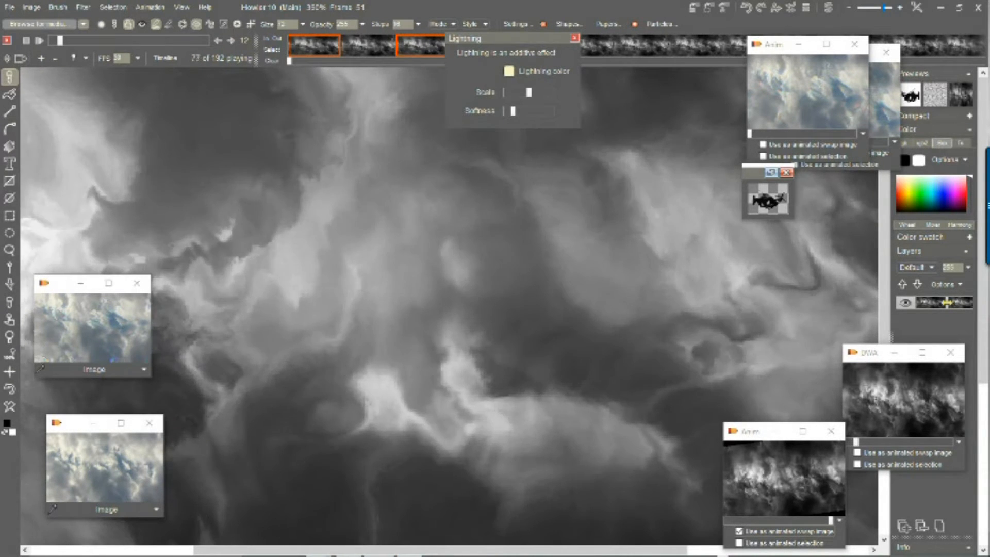
scroll(208, 228, "down", 1)
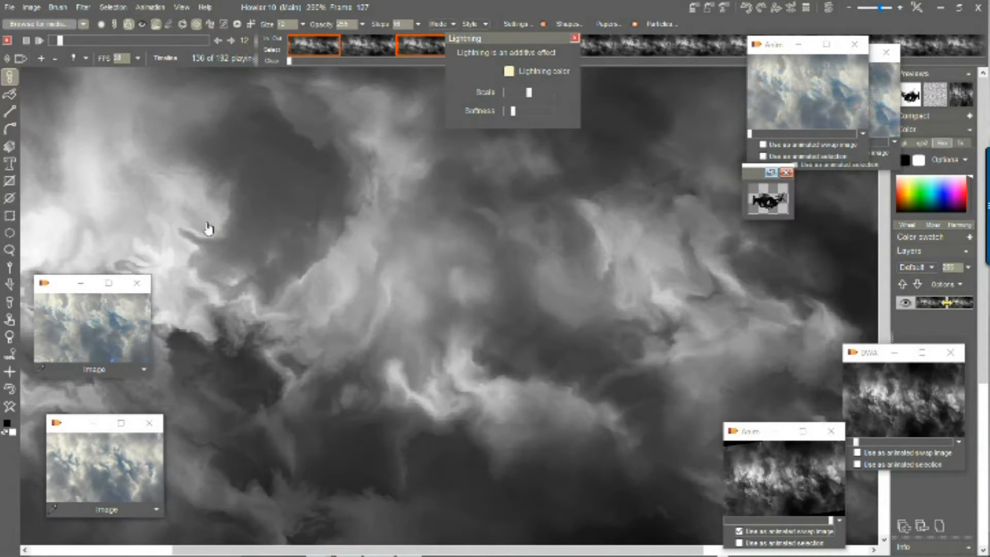
scroll(235, 225, "up", 1)
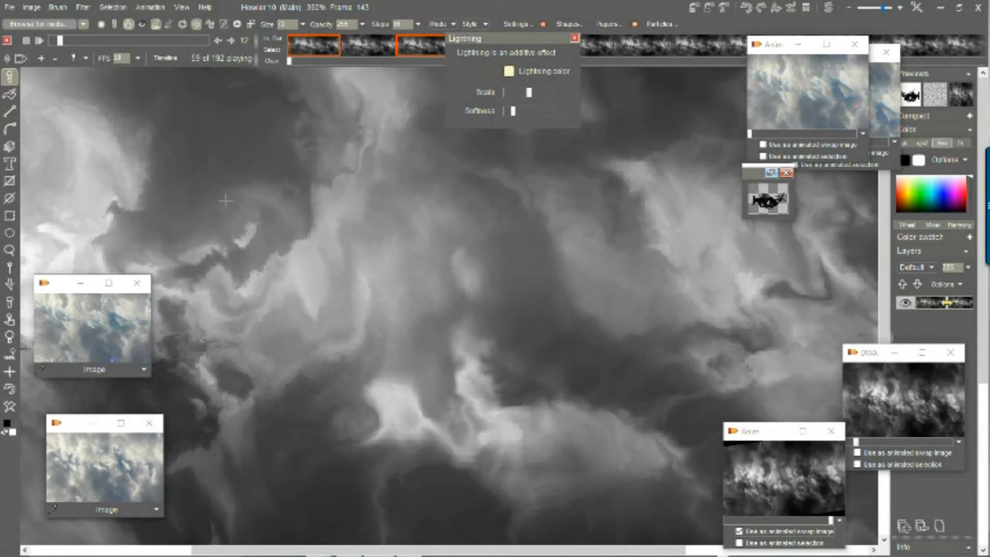
- Play and scrub through the 192-frame animation, comparing its last frames with the first
left_click_drag(72, 39, 91, 57)
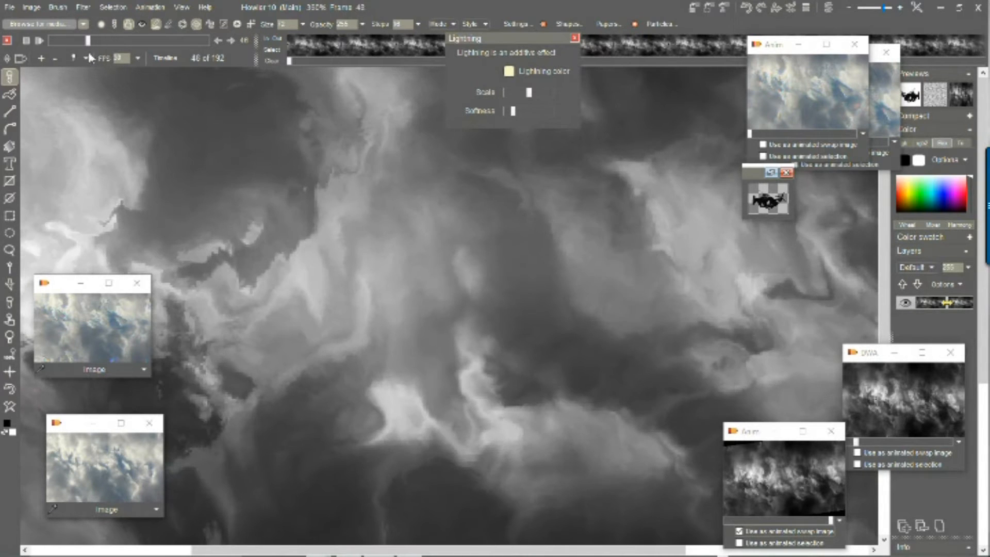
left_click(39, 41)
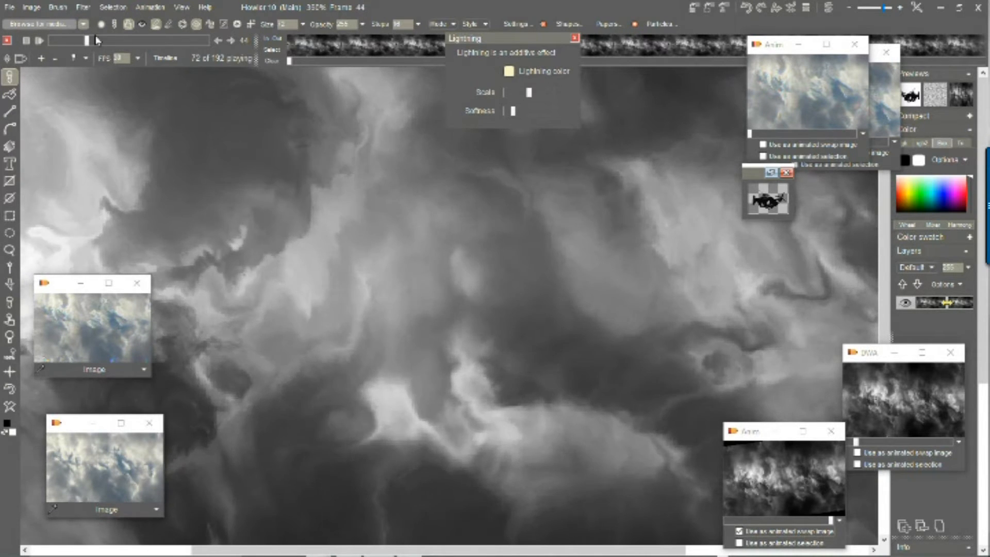
left_click(27, 41)
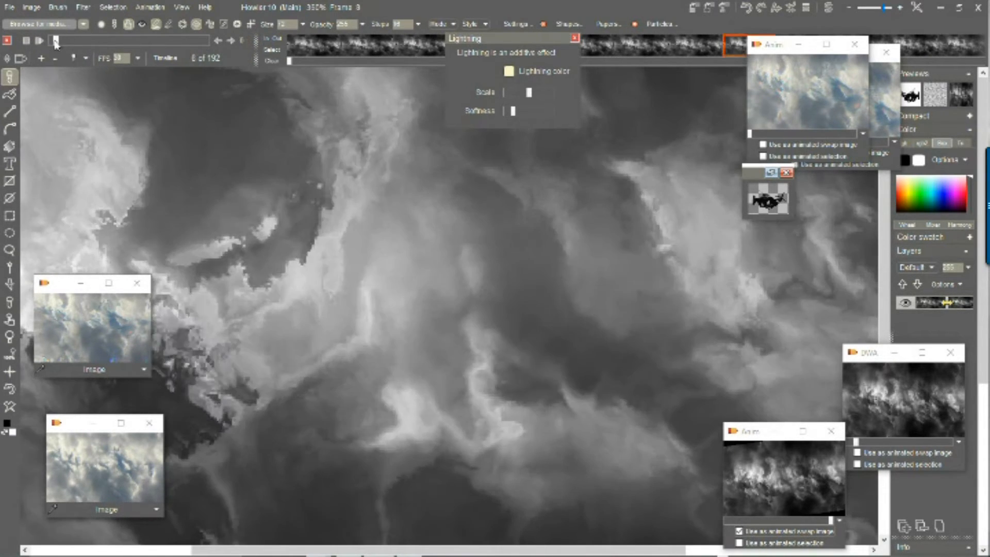
left_click(57, 41)
left_click_drag(57, 41, 198, 52)
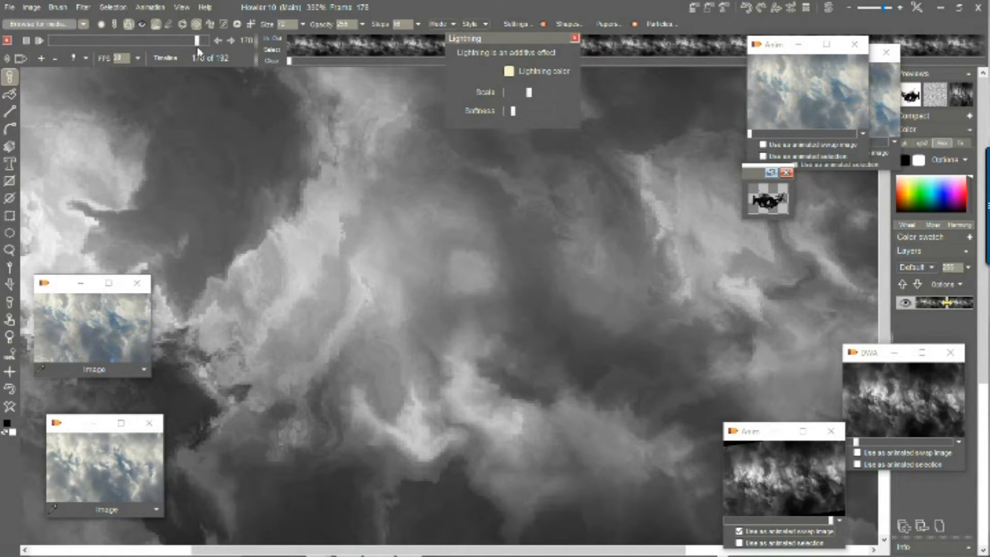
left_click_drag(197, 40, 206, 41)
left_click(232, 43)
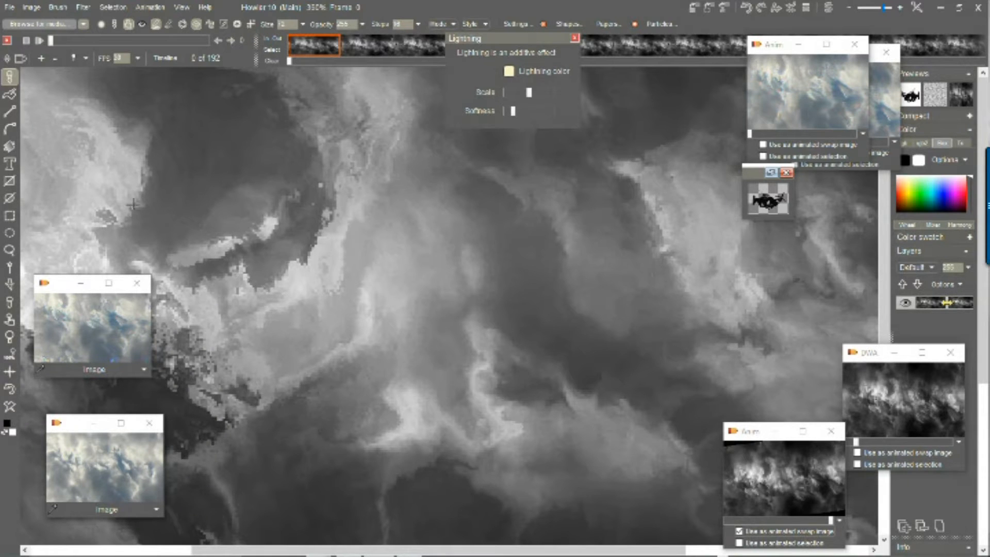
left_click_drag(211, 40, 148, 42)
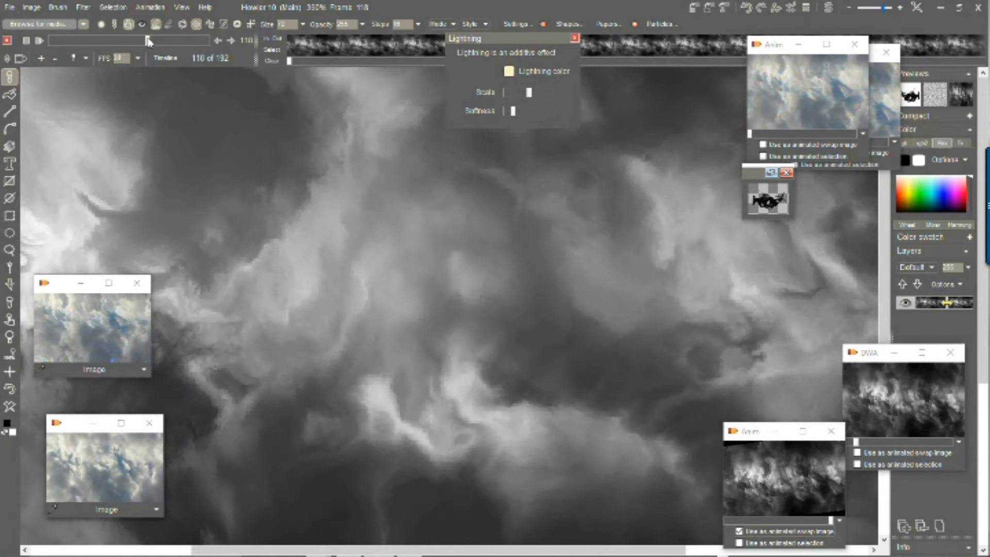
- Make the cloud animation loopable, starting from frame 96
left_click(352, 47)
right_click(351, 47)
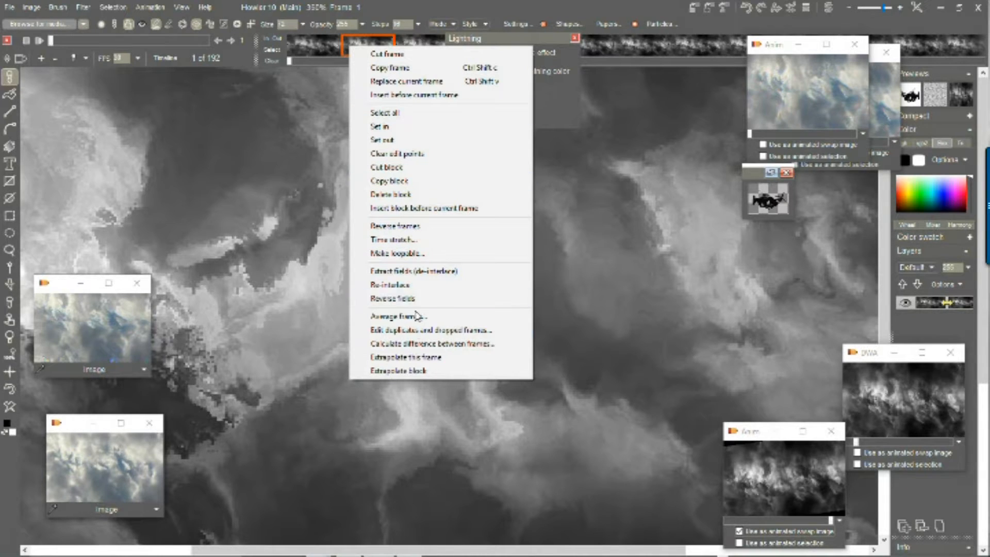
left_click(412, 253)
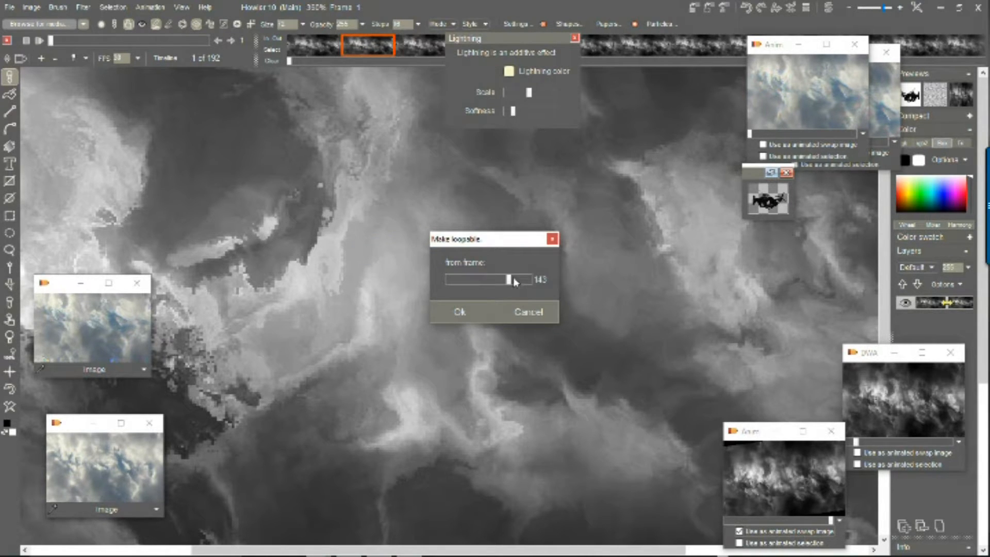
left_click_drag(512, 281, 494, 282)
left_click_drag(529, 280, 490, 280)
mouse_move(490, 283)
left_mouse_down()
mouse_move(533, 281)
mouse_move(488, 283)
left_mouse_up()
left_click_drag(492, 291, 487, 285)
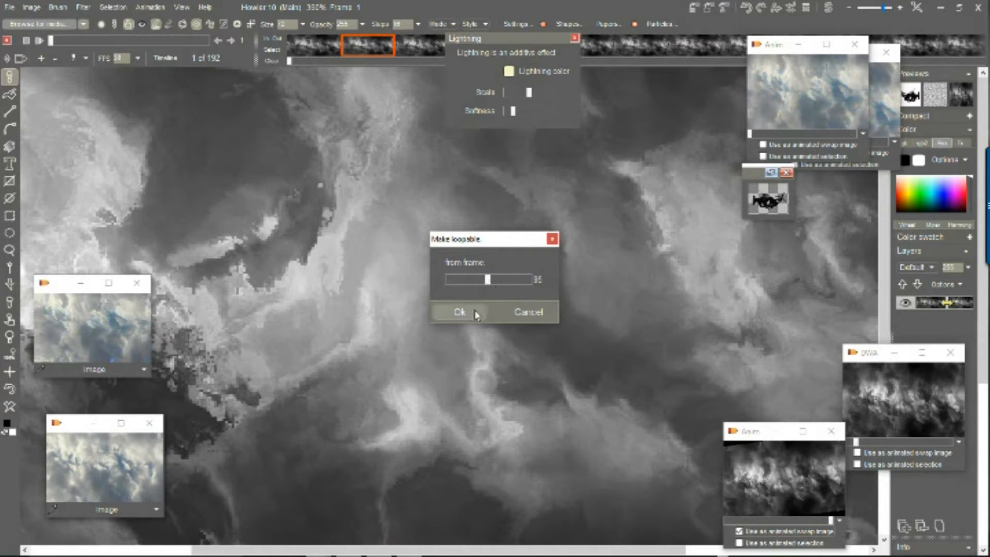
left_click(461, 312)
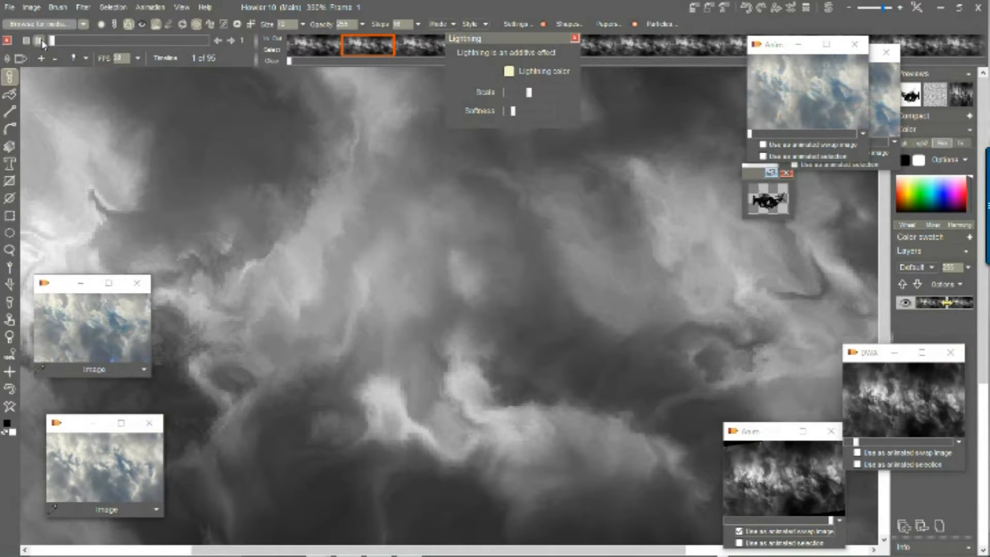
- Play and scrub through the looped cloud animation, then inspect the bright cloud area at the first frame
left_click(40, 41)
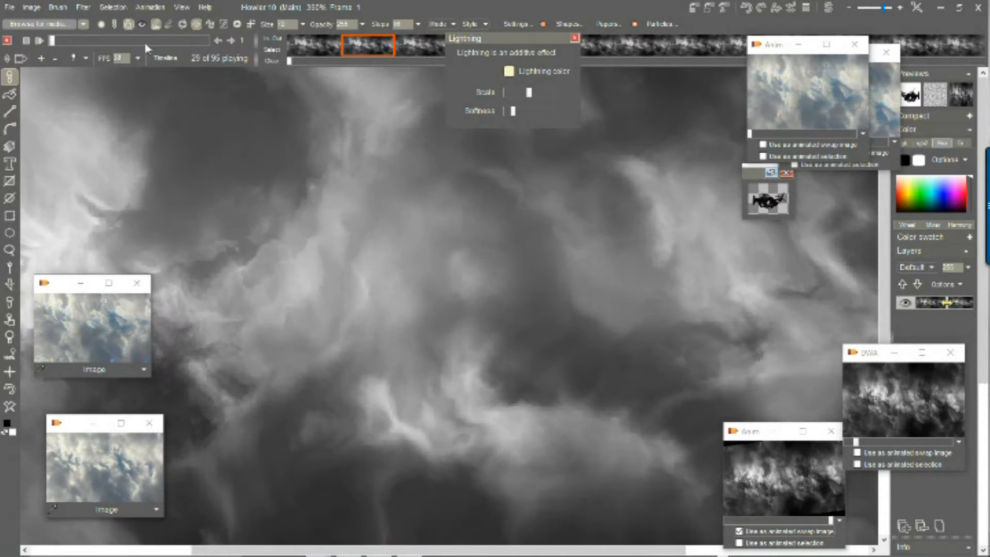
left_click(97, 41)
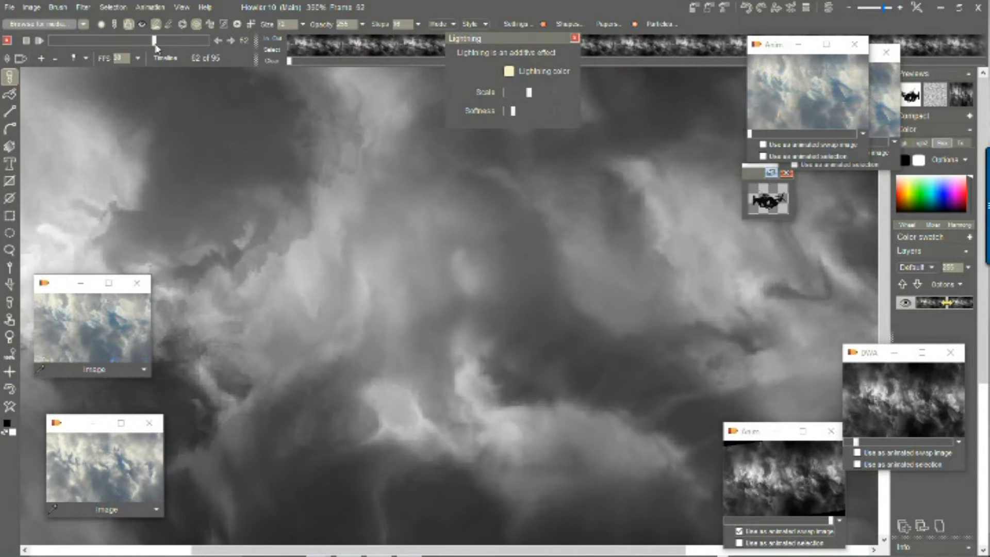
left_click_drag(97, 41, 28, 45)
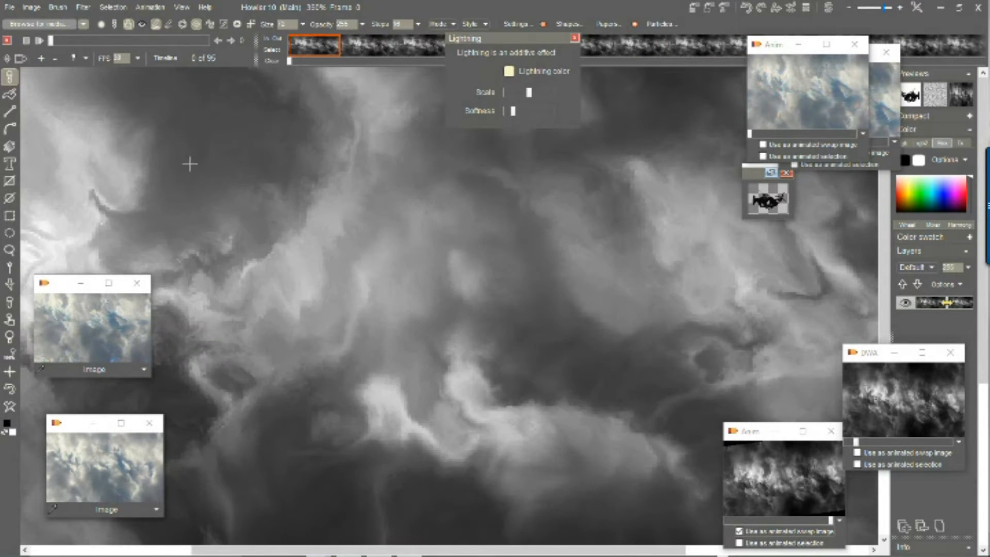
left_click_drag(294, 240, 580, 266)
left_click_drag(295, 236, 586, 220)
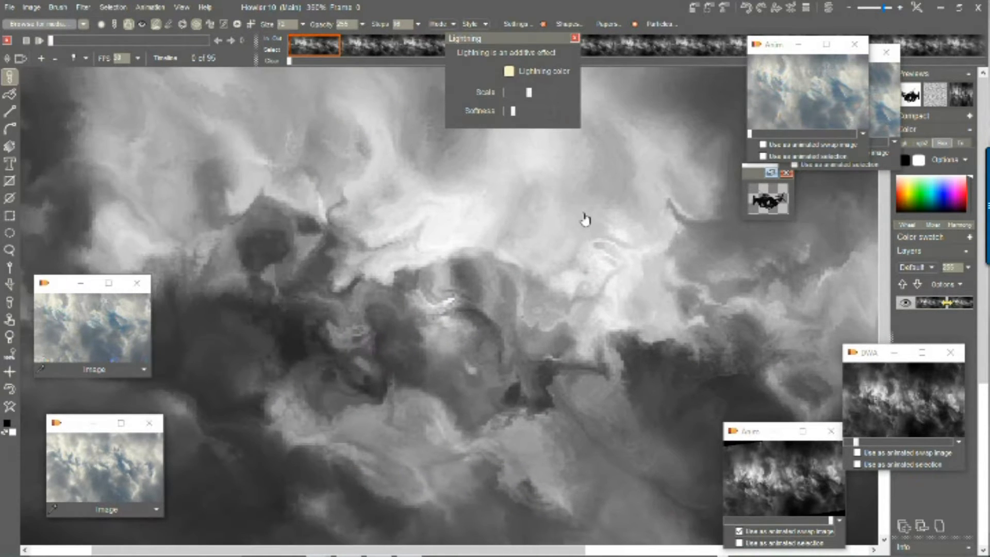
- Brighten frame 44 of the animation by setting its Value adjustment to 122
mouse_move(119, 42)
left_mouse_down()
mouse_move(186, 42)
mouse_move(54, 45)
mouse_move(174, 45)
mouse_move(165, 56)
mouse_move(45, 50)
mouse_move(125, 52)
left_mouse_up()
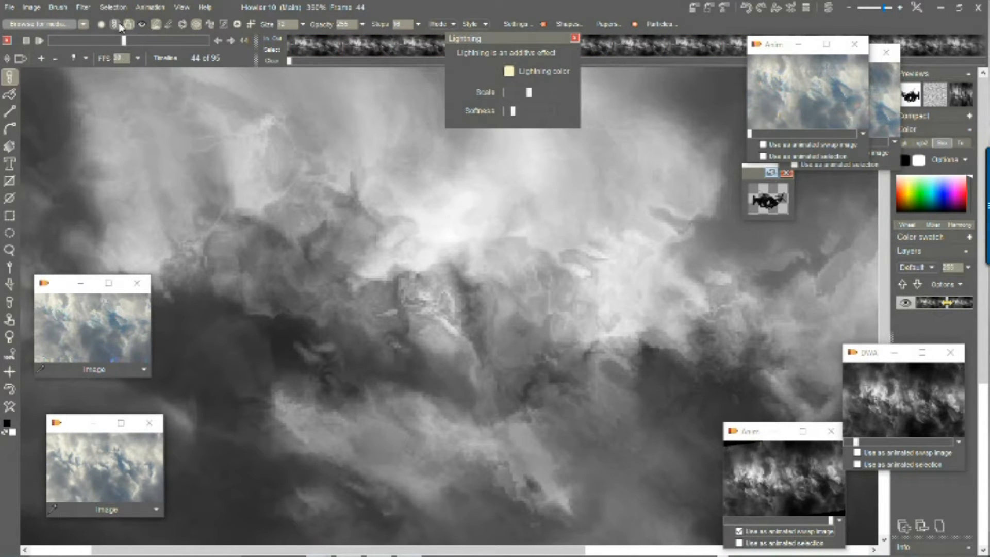
left_click(82, 7)
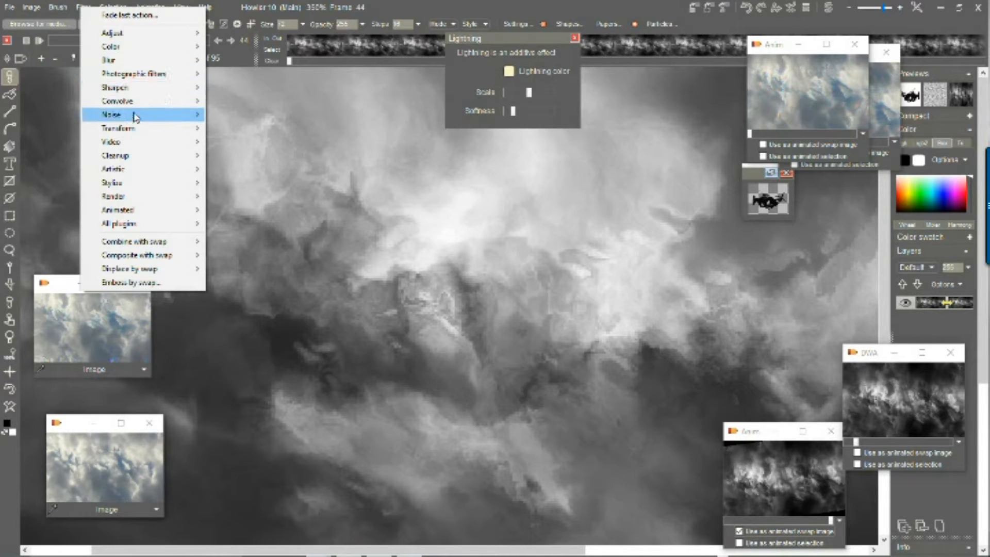
mouse_move(147, 33)
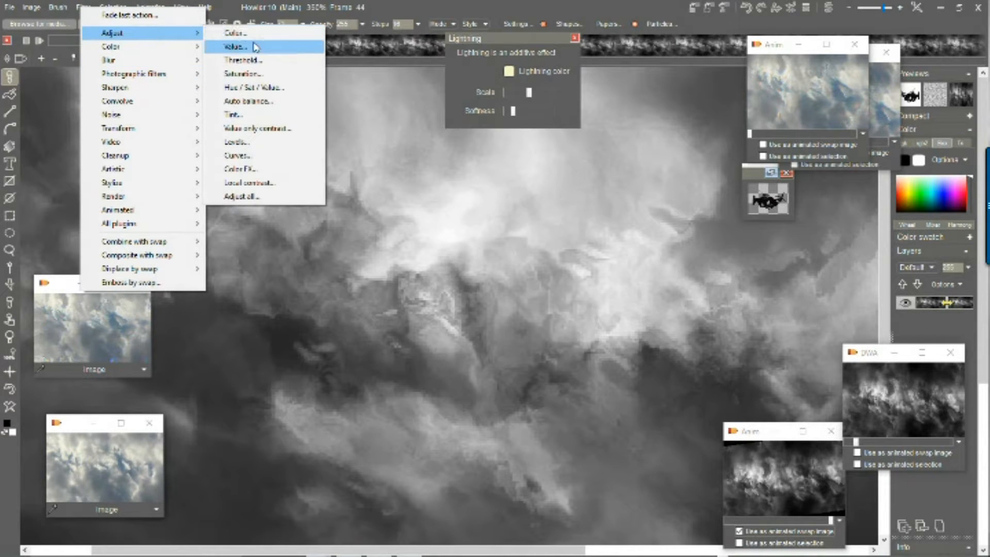
left_click(253, 50)
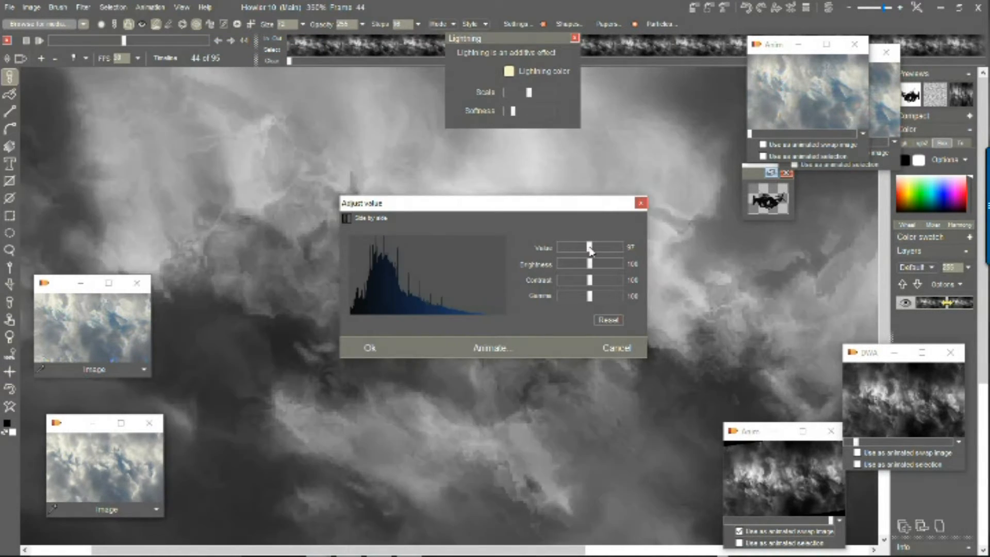
left_click_drag(590, 247, 599, 251)
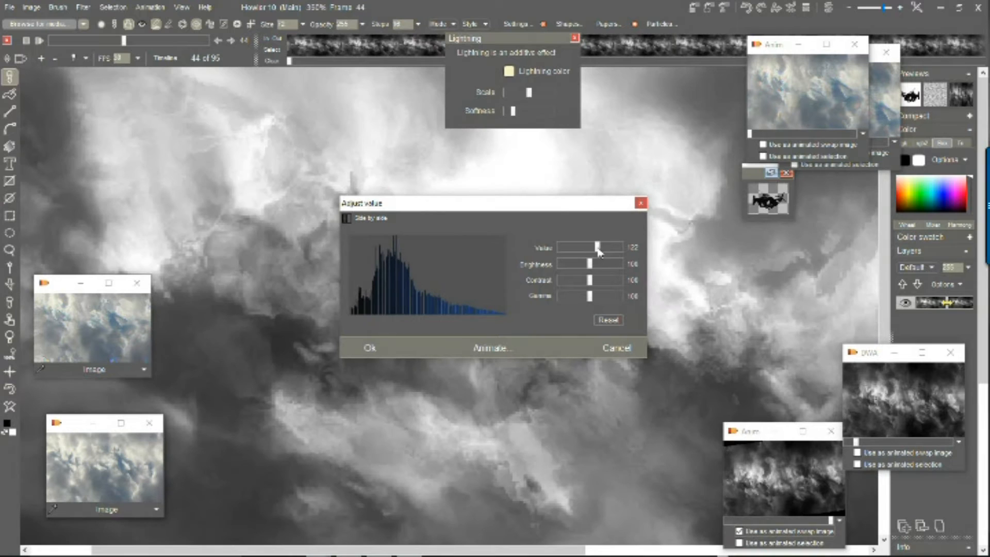
left_click(369, 349)
- Play the animation and scrub around frame 44 to check for the brightness flash
left_click_drag(124, 44, 120, 42)
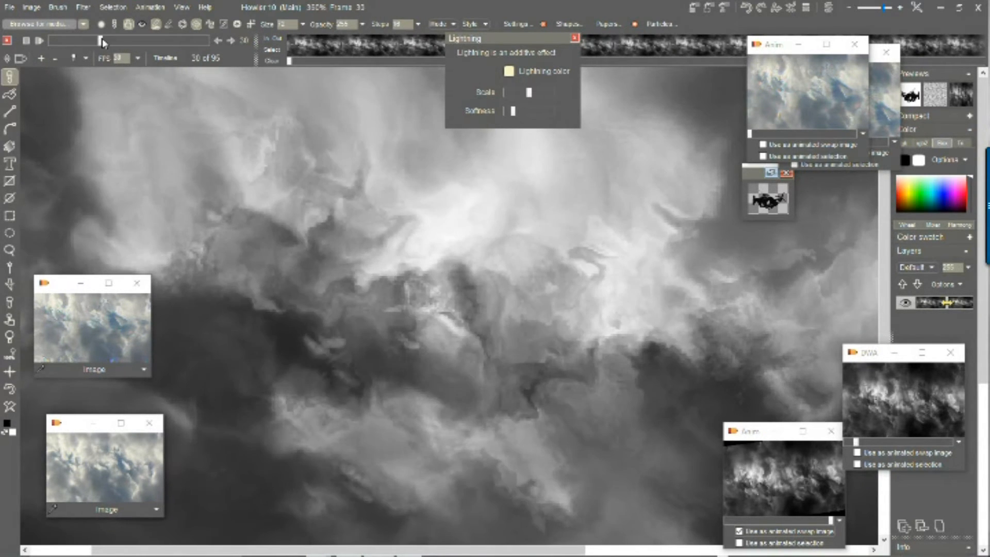
left_click(41, 41)
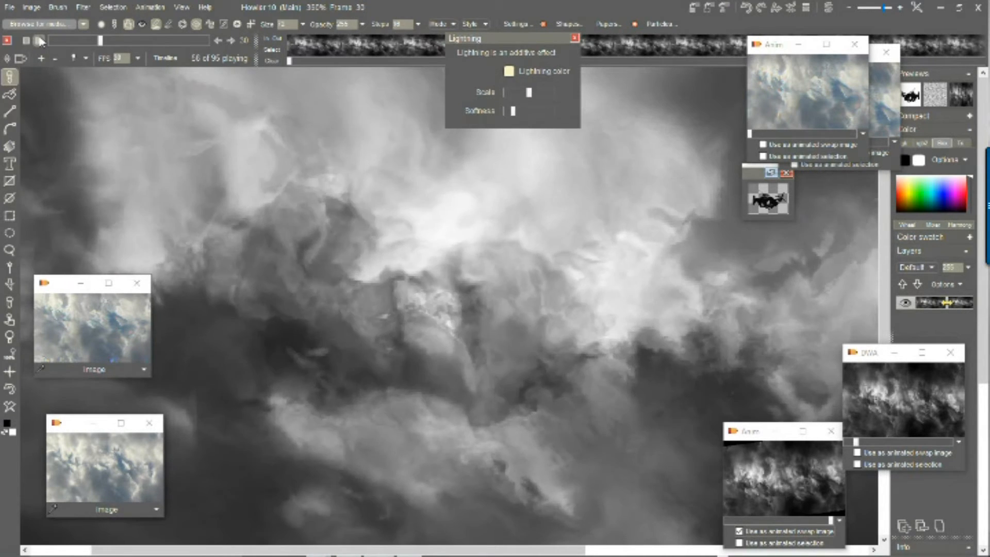
left_click(118, 43)
mouse_move(118, 44)
left_mouse_down()
mouse_move(141, 38)
mouse_move(101, 41)
mouse_move(124, 44)
left_mouse_up()
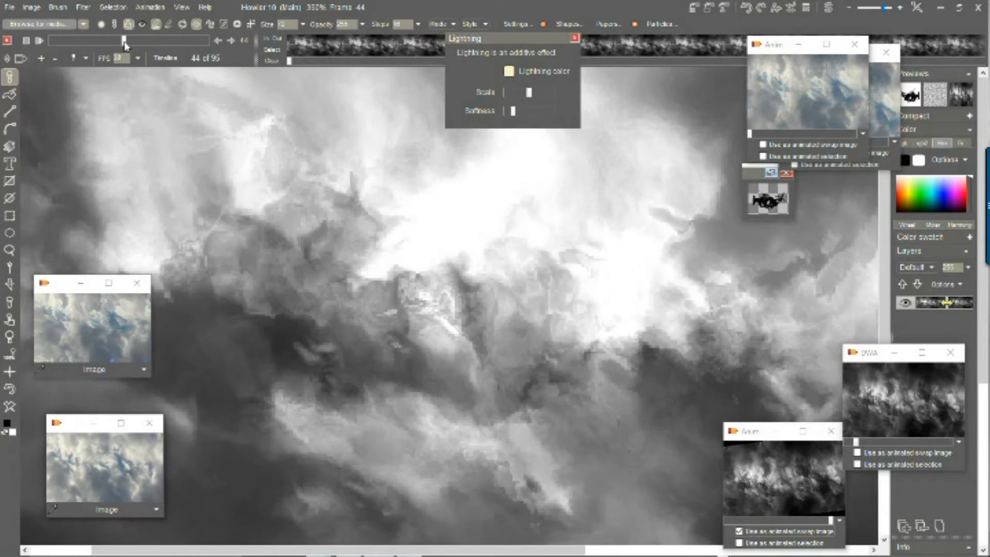
left_click_drag(125, 45, 126, 45)
left_click_drag(125, 41, 125, 41)
- Close the Lightning settings and move the front Anim preview window off the filmstrip
left_click(575, 39)
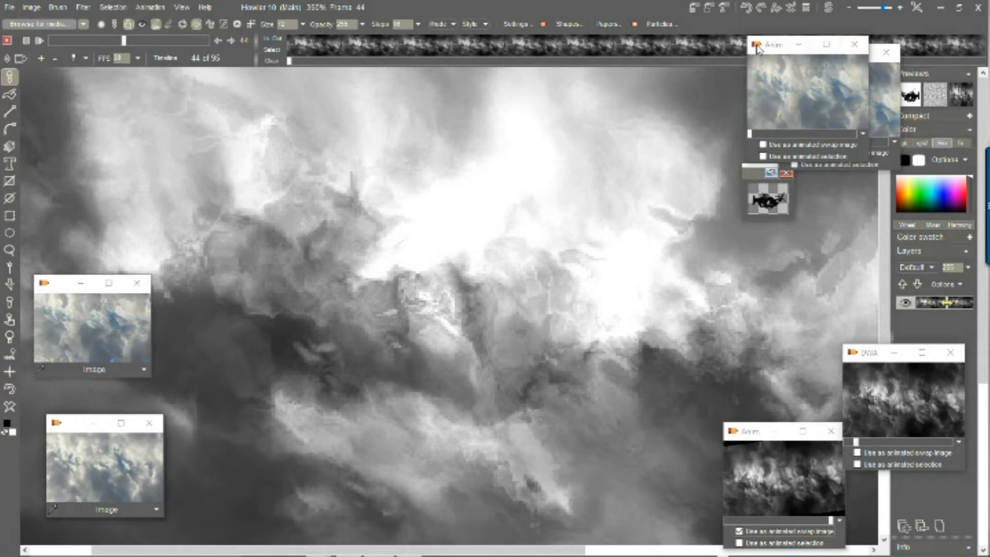
left_click_drag(770, 48, 790, 94)
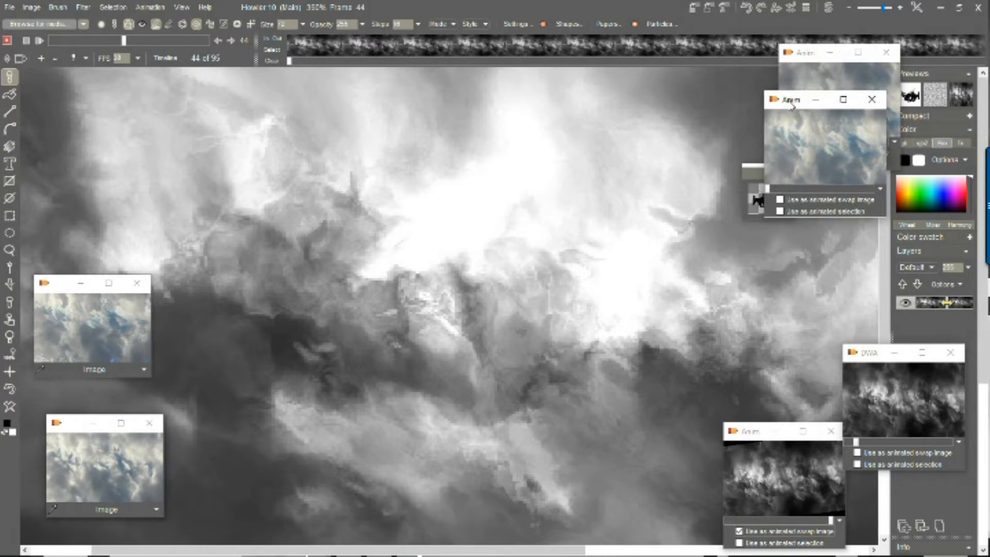
- Compare the brightened frame 44 with its neighbouring frames in the filmstrip
left_click(291, 63)
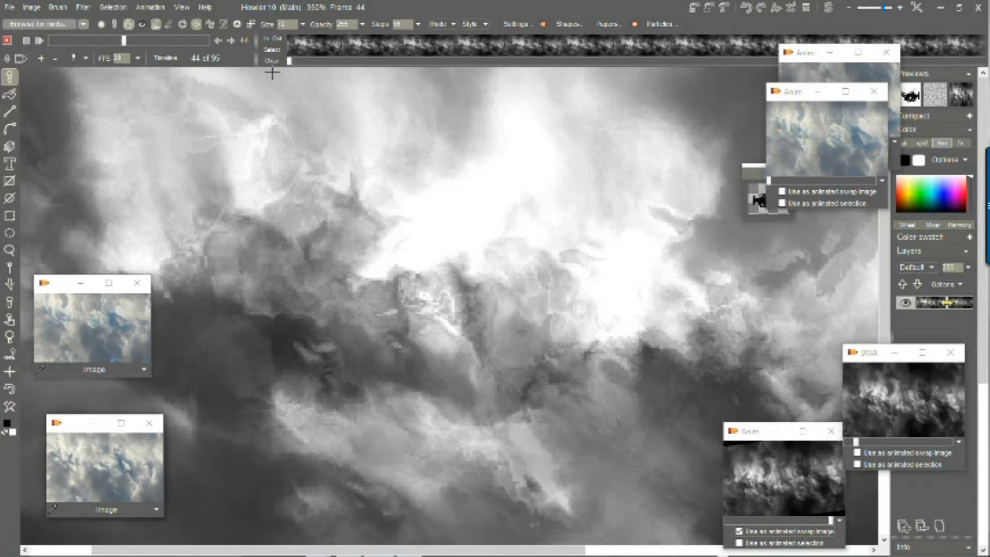
left_click_drag(290, 61, 585, 63)
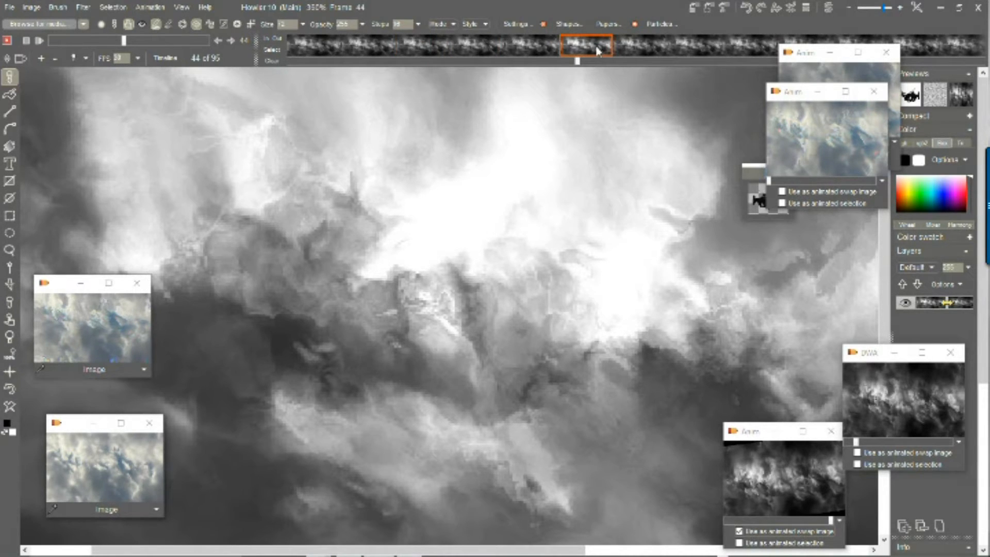
left_click(535, 49)
left_click(639, 50)
left_click(578, 50)
left_click(534, 50)
left_click(480, 50)
left_click(587, 50)
left_click(650, 54)
left_click(531, 50)
left_click(480, 50)
left_click(609, 52)
right_click(576, 48)
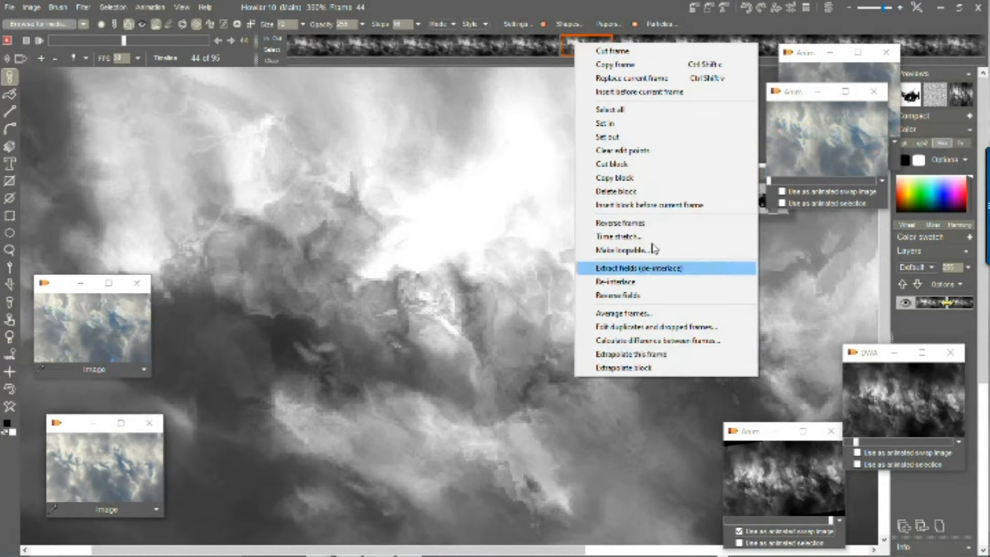
left_click(540, 48)
left_click(622, 51)
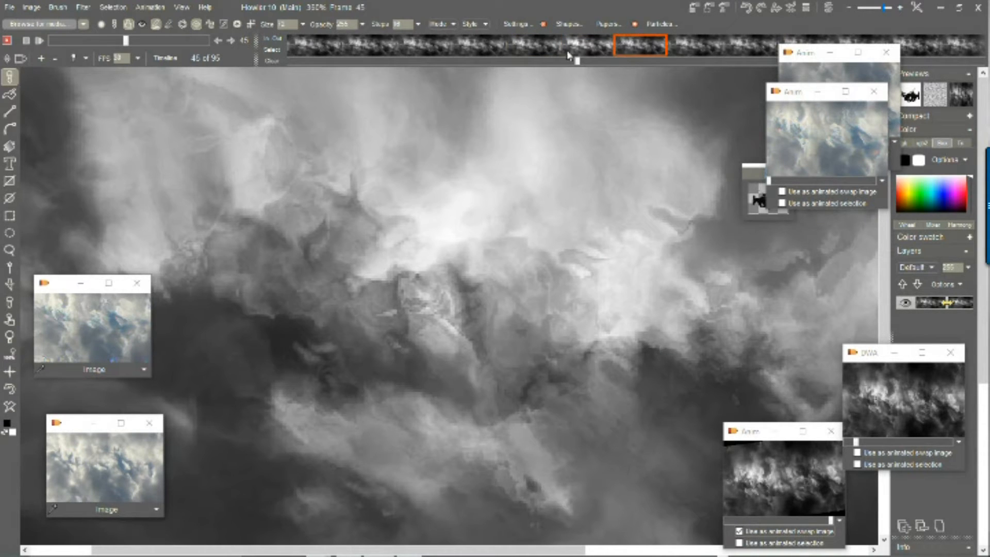
left_click(536, 51)
left_click(622, 50)
left_click(532, 49)
left_click(619, 48)
left_click(582, 50)
- Repair the overly bright frame 44 with Extrapolate this frame and check it against the surrounding frames, ending on frame 41
right_click(574, 46)
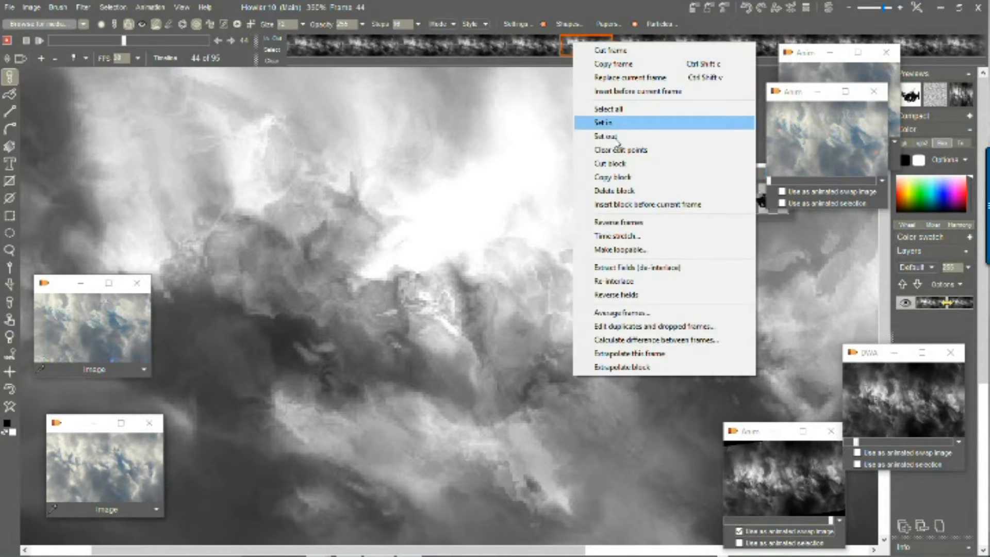
left_click(665, 348)
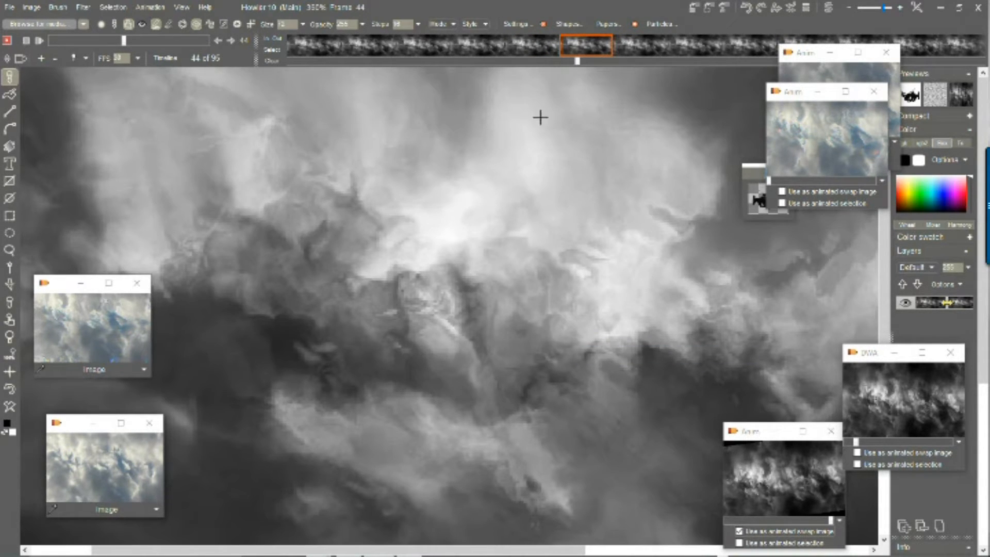
left_click(534, 43)
left_click(649, 47)
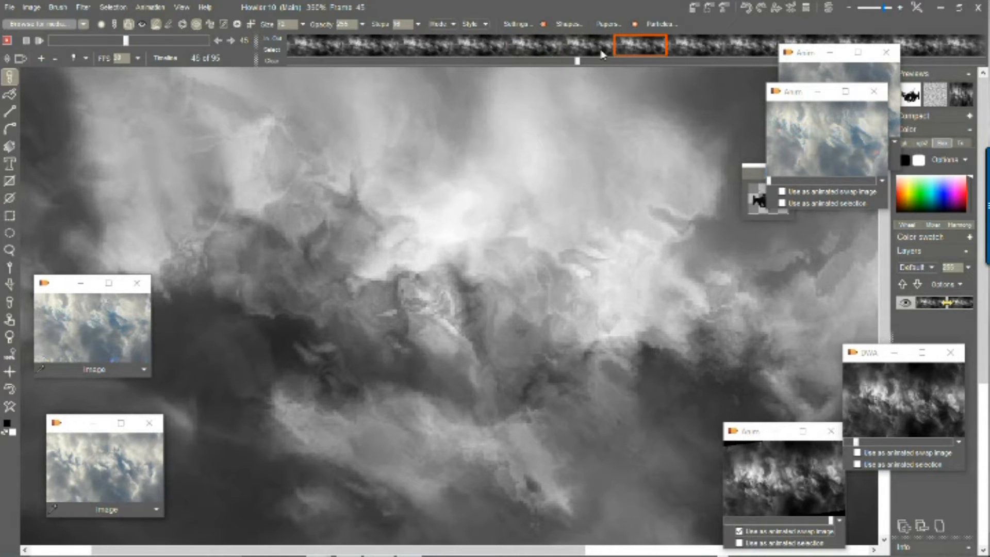
left_click(592, 49)
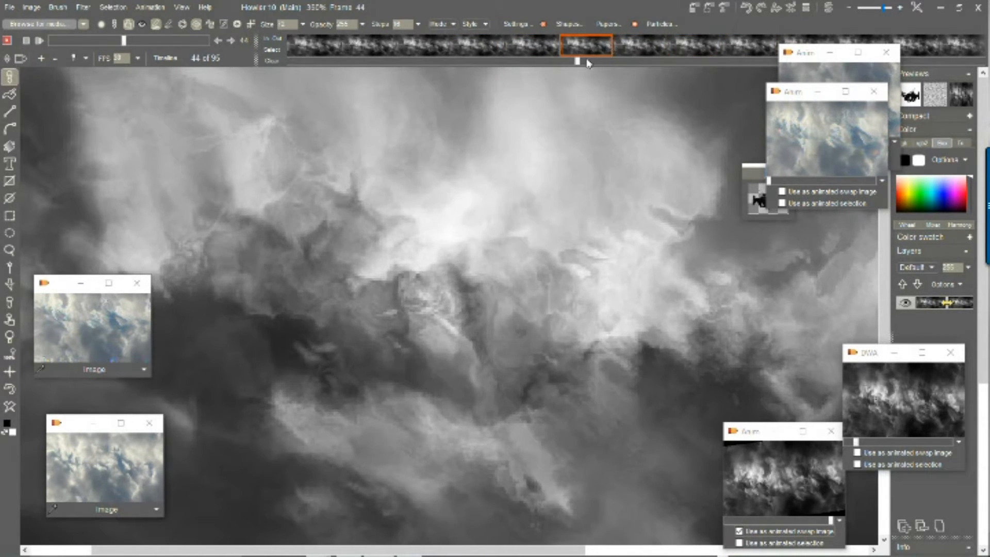
left_click(424, 48)
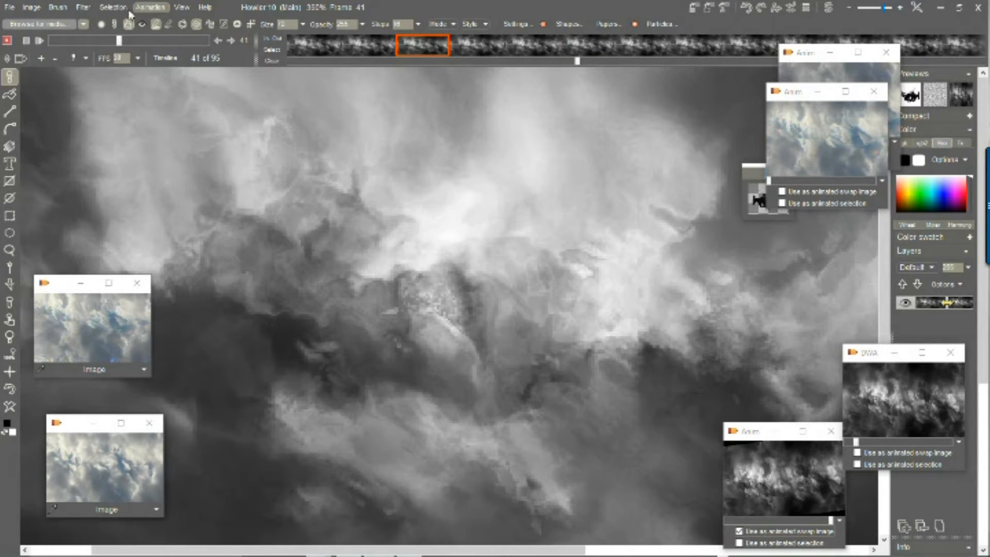
left_click(85, 9)
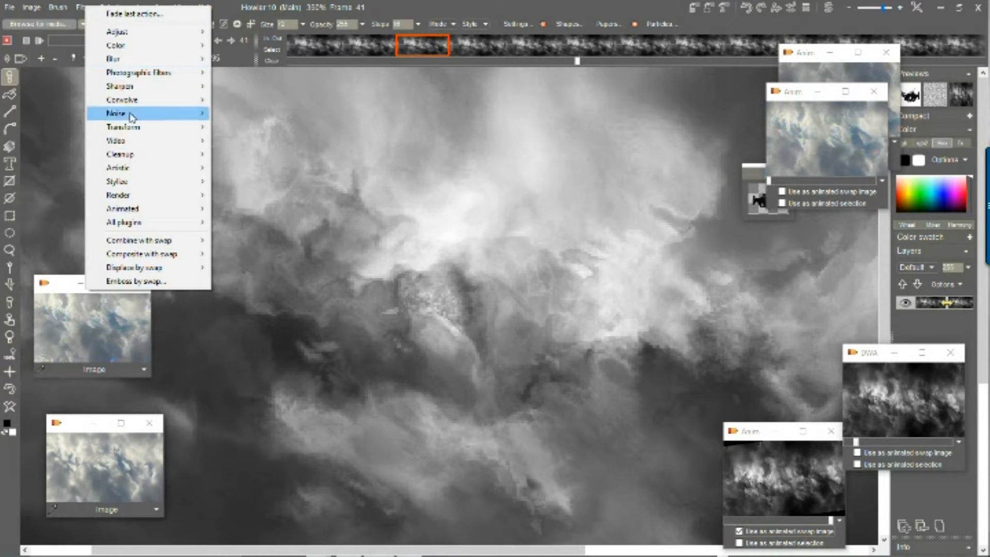
mouse_move(142, 132)
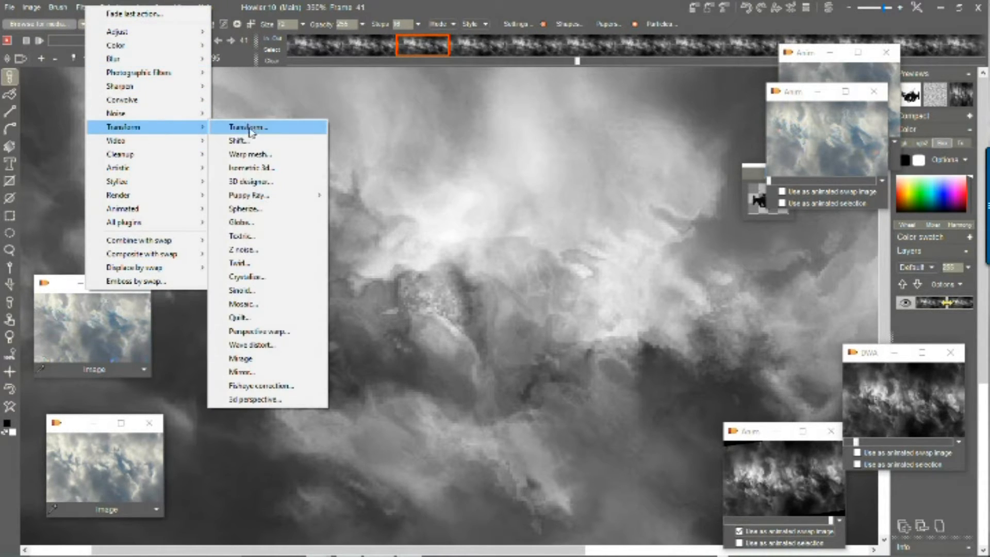
left_click(250, 139)
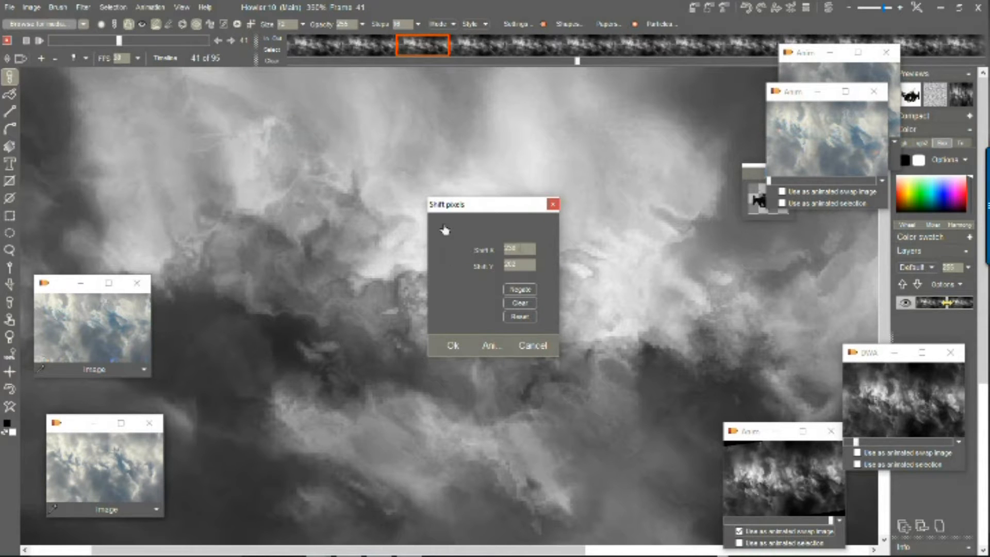
left_click_drag(447, 235, 449, 278)
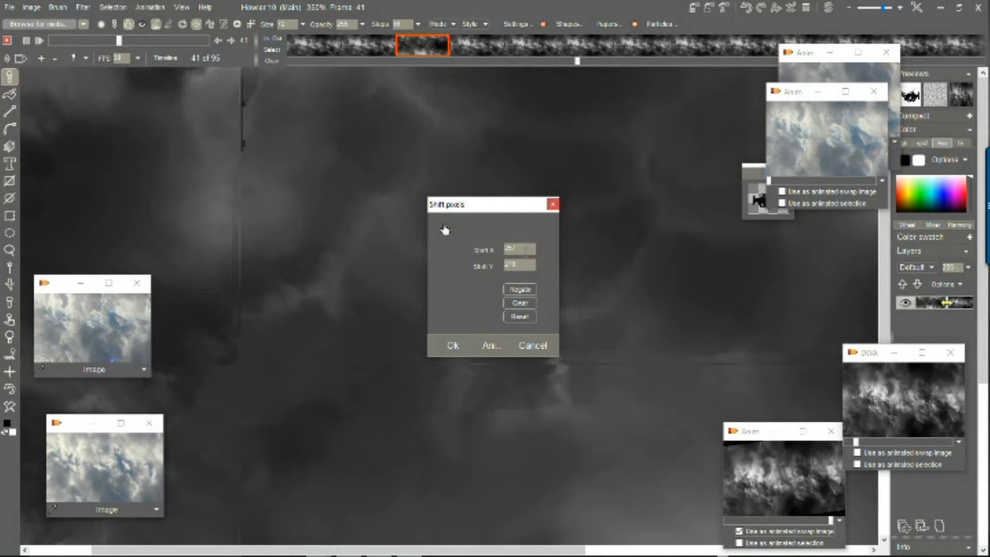
left_click(519, 316)
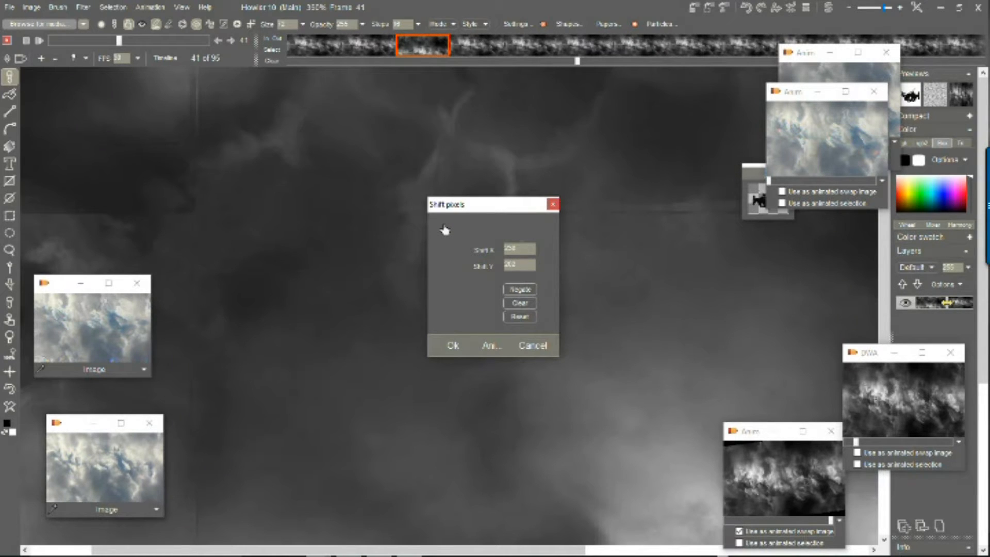
left_click(533, 345)
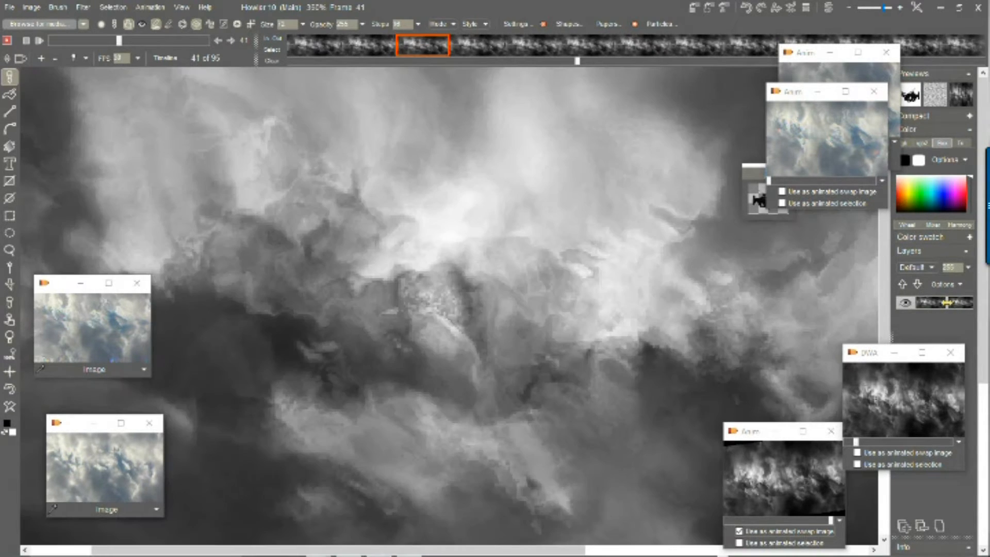
- Shift the pixels of frame 41 by 5 in X and 5 in Y
left_click(82, 7)
mouse_move(136, 128)
left_click(253, 143)
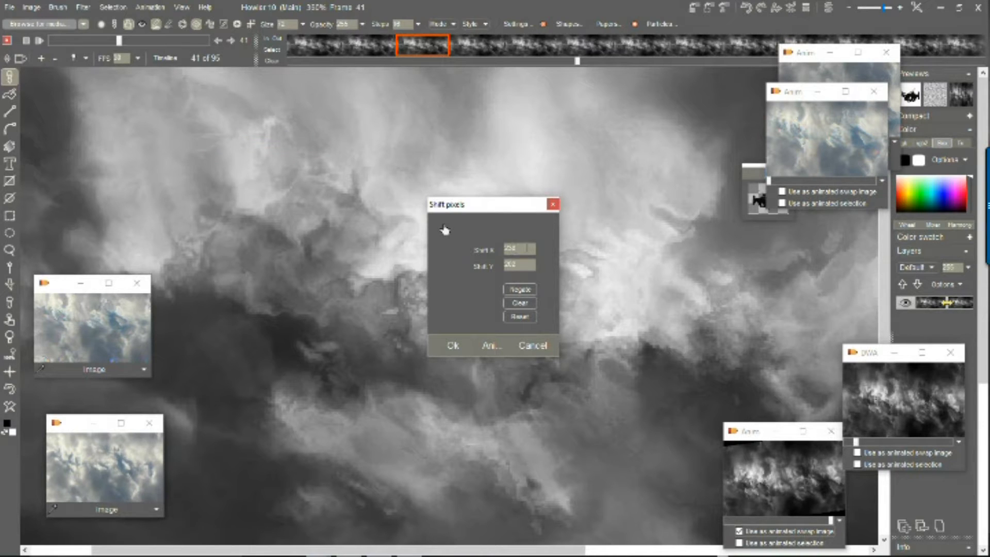
type("0")
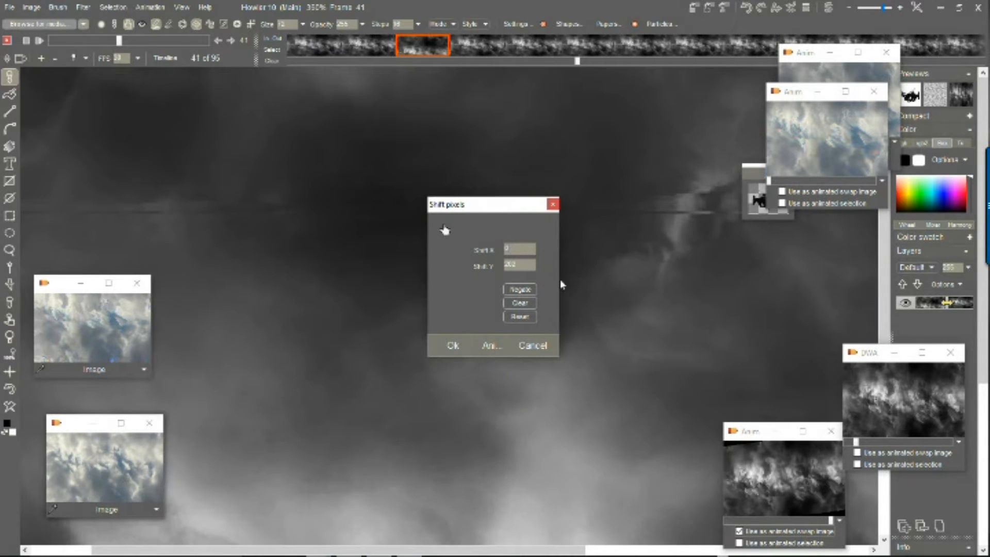
type("0")
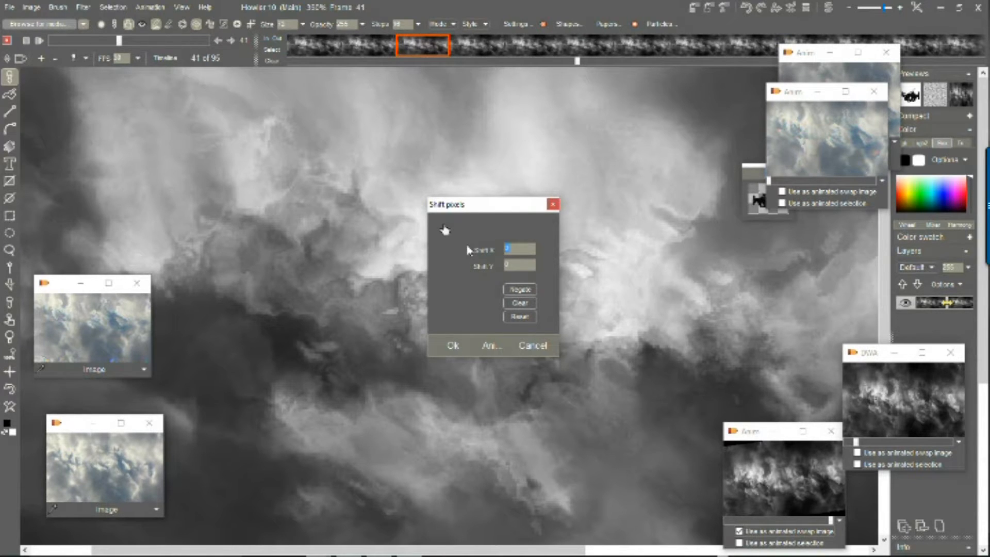
type("5")
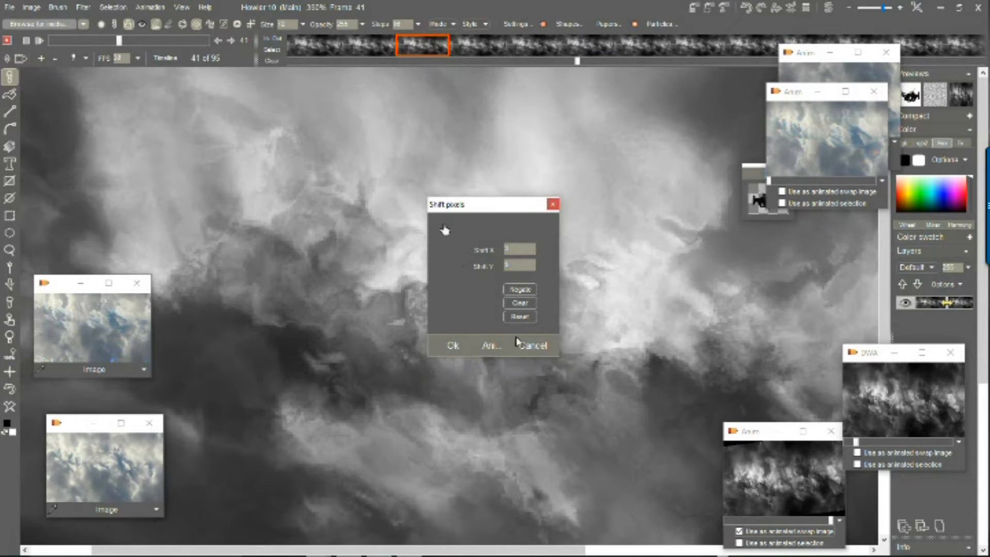
left_click(453, 344)
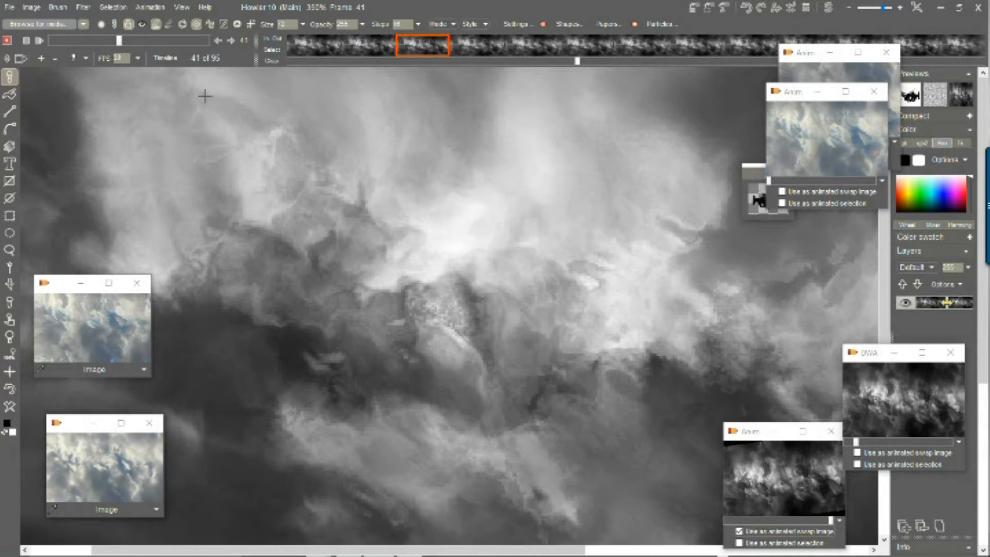
- Step through the frames around frame 41 and play the animation to check for a positional jump
left_click(374, 51)
key("Left")
key("Left")
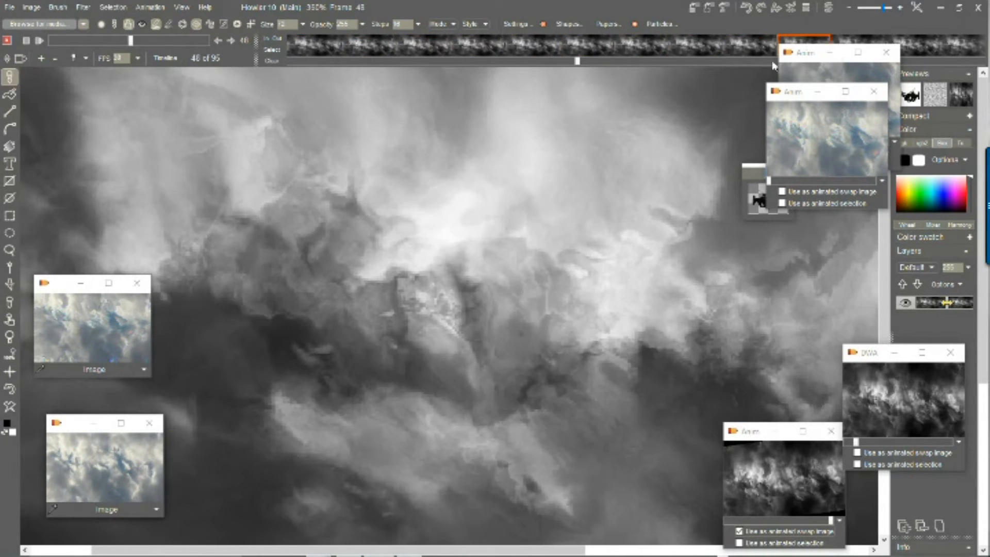
left_click(415, 50)
key("Left")
key("Right")
key("Left")
key("Left")
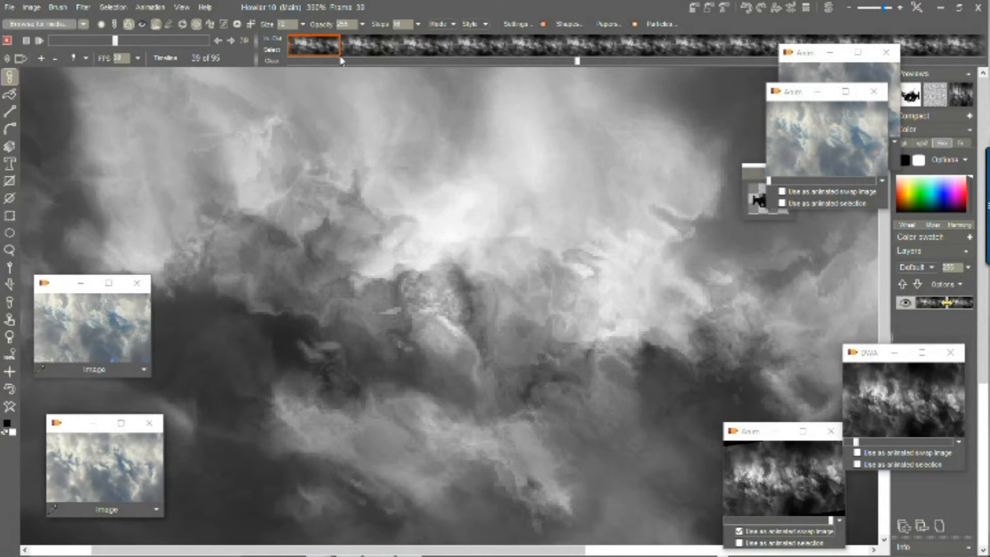
left_click_drag(101, 42, 58, 44)
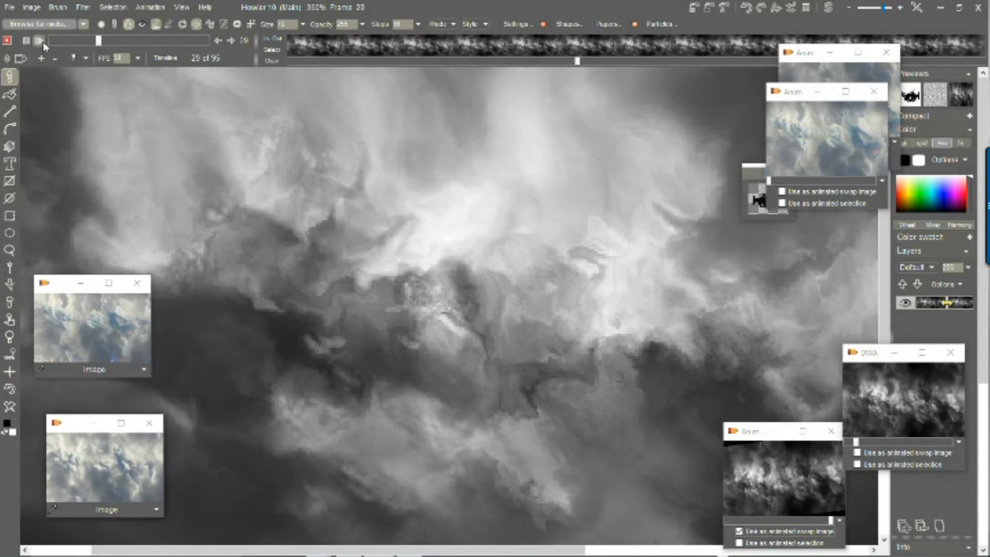
left_click(44, 46)
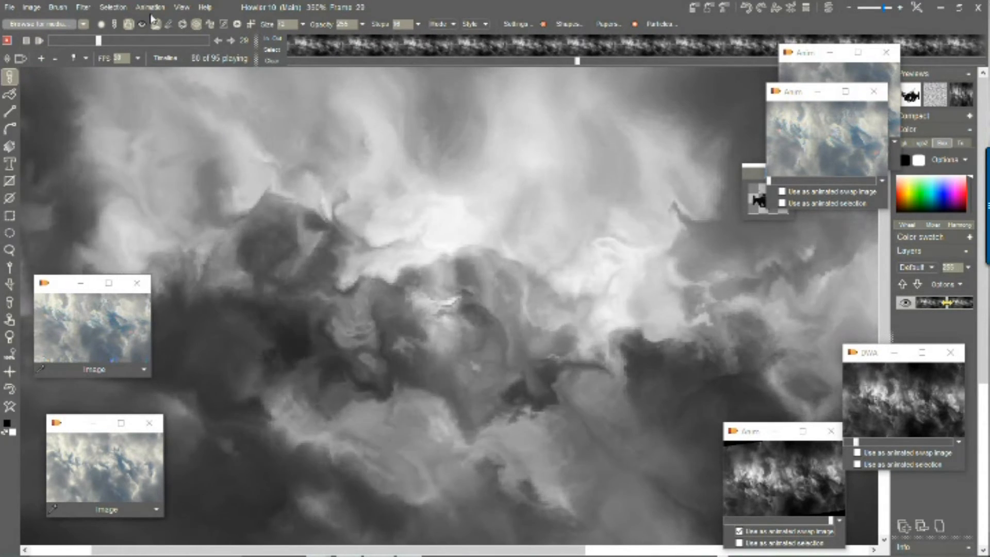
- Return to the shifted frame 41 and rebuild it with Extrapolate this frame
left_click_drag(99, 44, 121, 47)
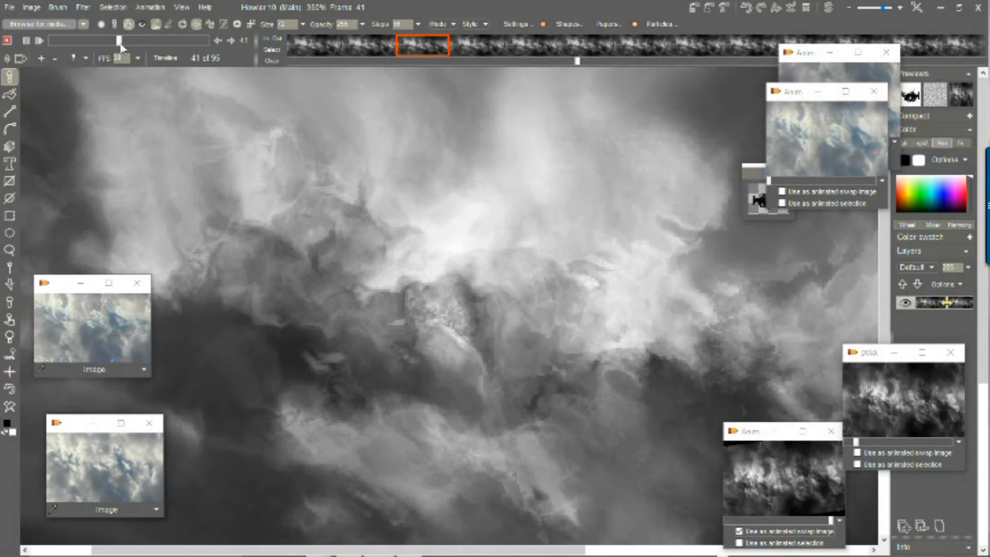
left_click(383, 50)
left_click(426, 51)
right_click(428, 54)
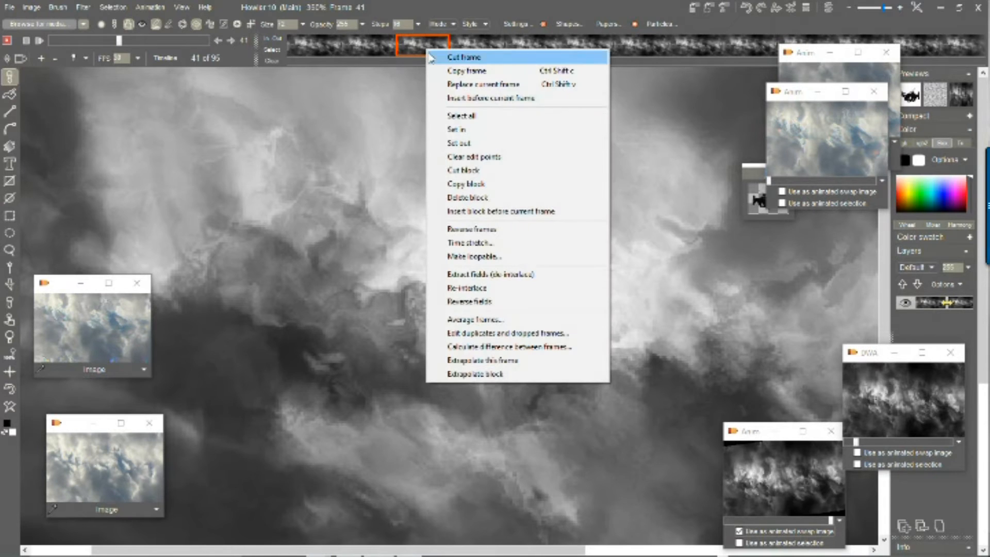
left_click(490, 361)
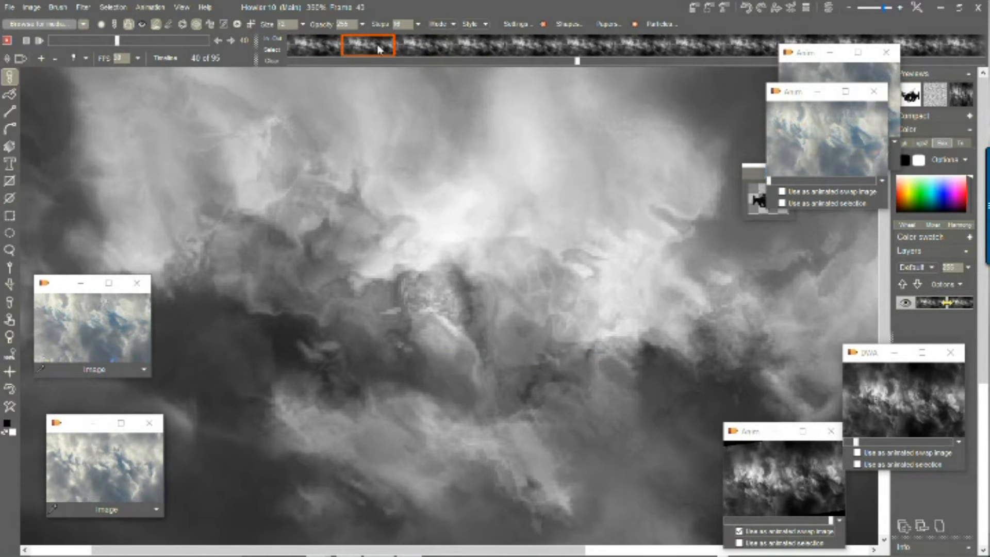
- Compare the frames before frame 41 and replay the animation across the repaired section to check that it moves smoothly
left_click(349, 55)
left_click(332, 52)
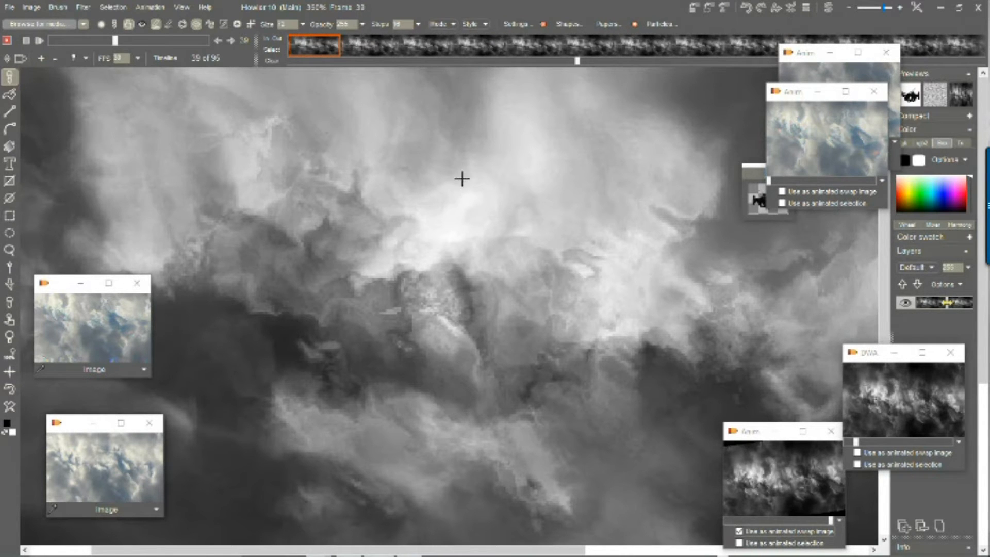
scroll(405, 184, "down", 5)
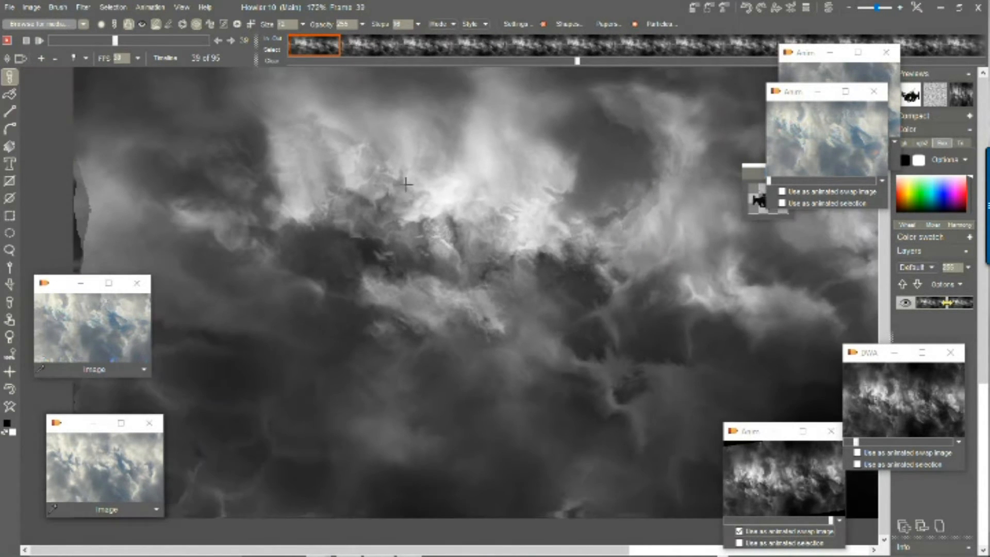
left_click_drag(405, 183, 269, 138)
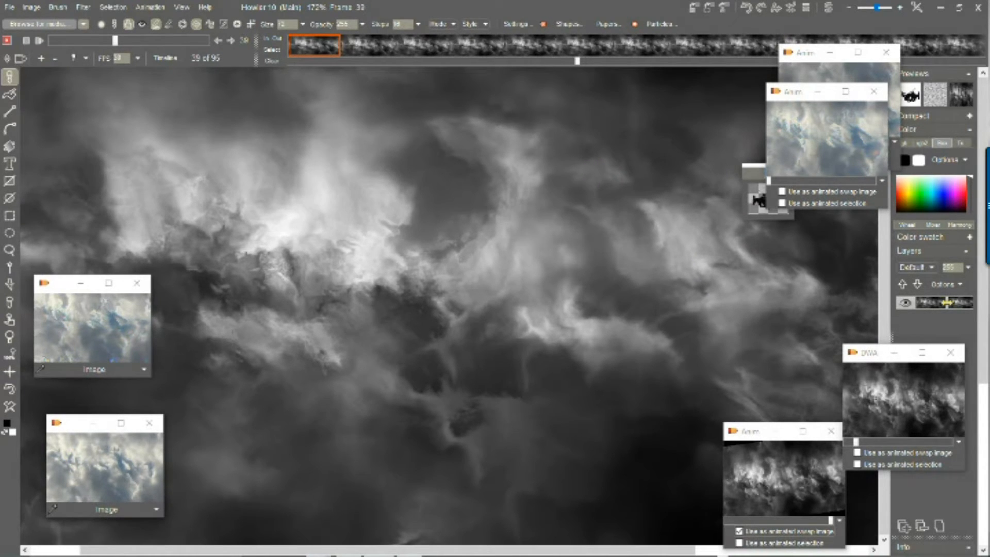
left_click_drag(115, 41, 85, 41)
left_click(40, 42)
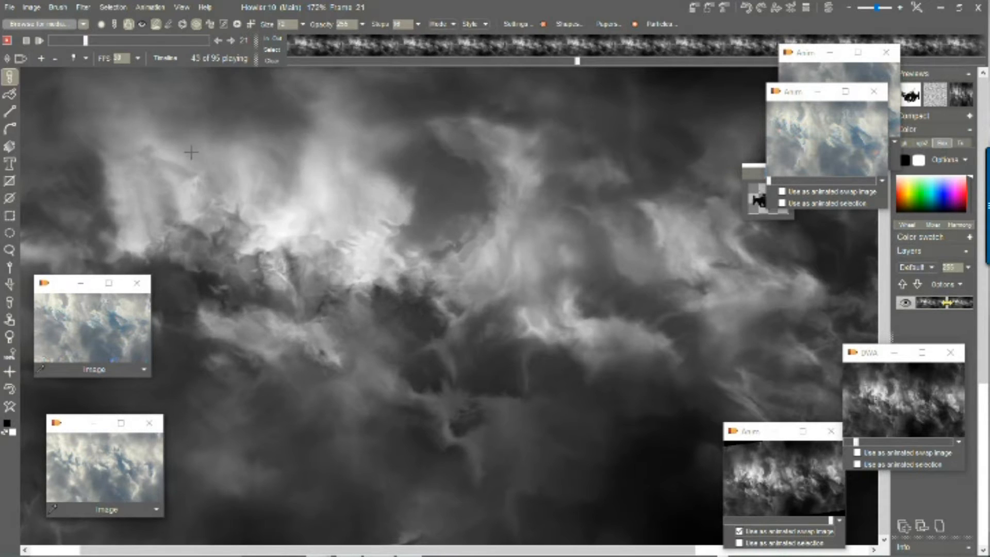
left_click(124, 42)
left_click_drag(124, 42, 109, 41)
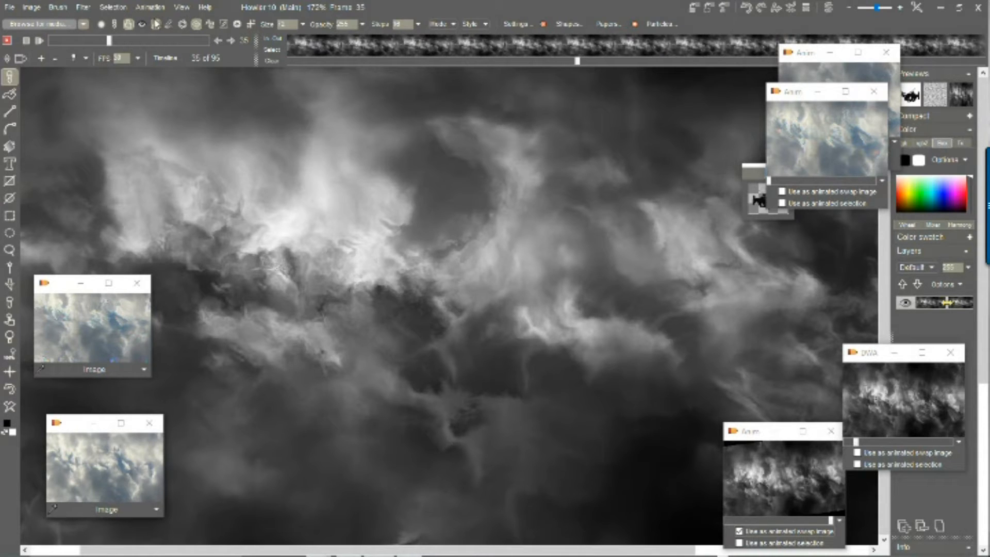
- Free the current 96-frame animation
left_click(156, 8)
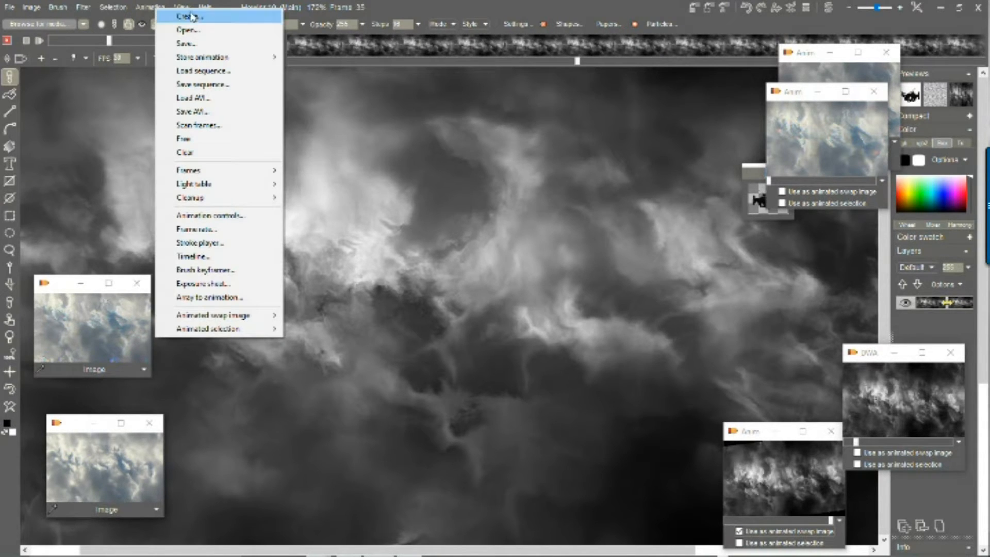
left_click(207, 138)
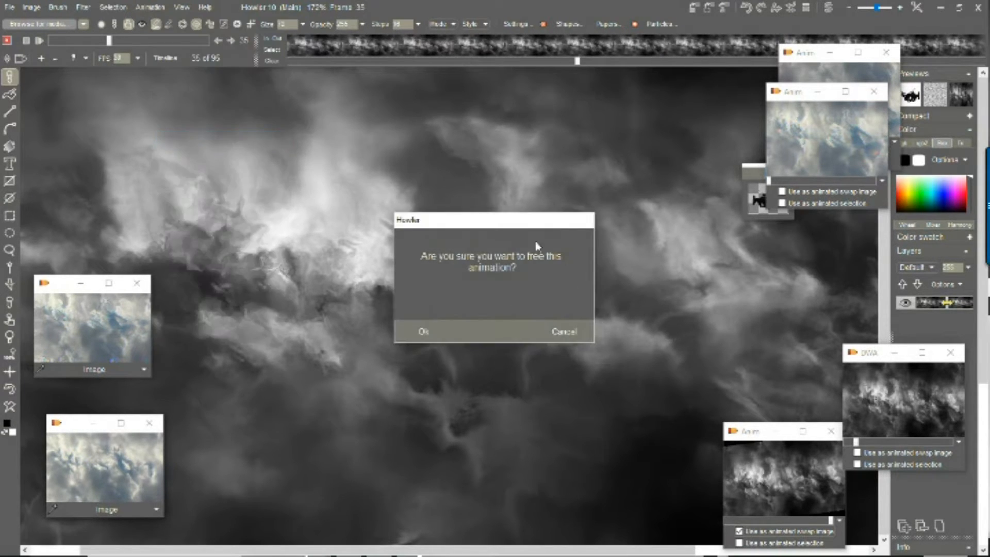
left_click(421, 331)
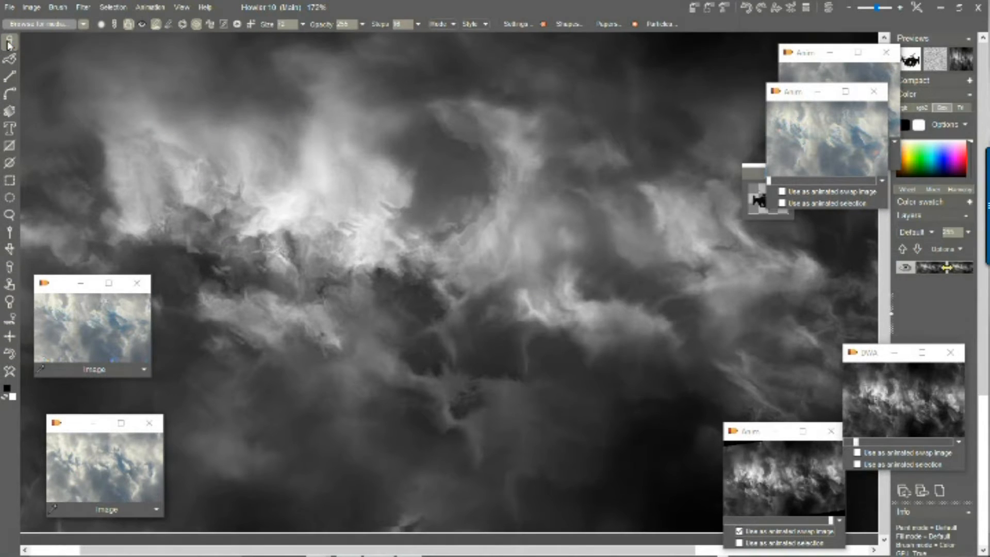
- Store the grayscale cloud image in its own window below the canvas and load the lower stored colour cloud image onto the canvas
left_click(7, 40)
scroll(374, 240, "down", 3)
scroll(371, 245, "up", 1)
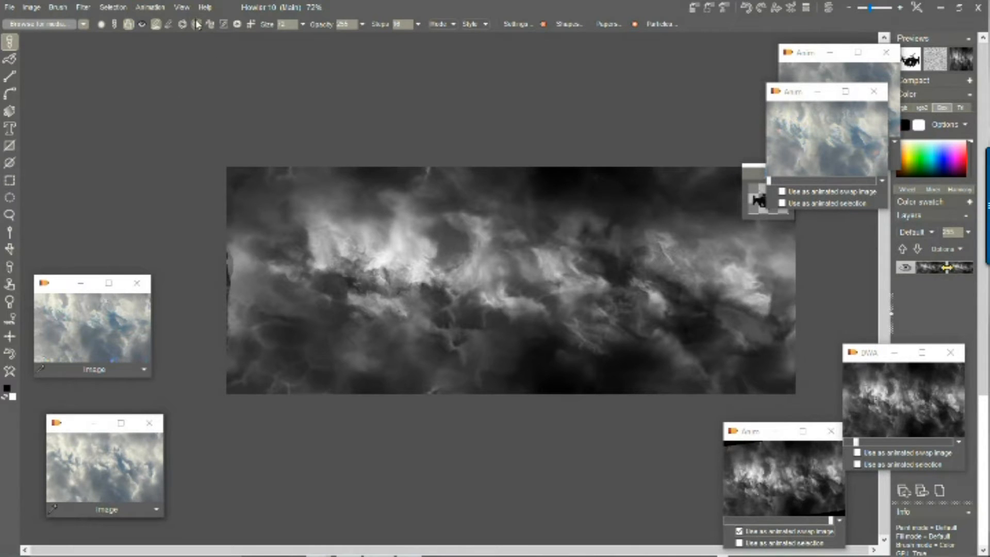
left_click(31, 7)
mouse_move(108, 85)
left_click(227, 84)
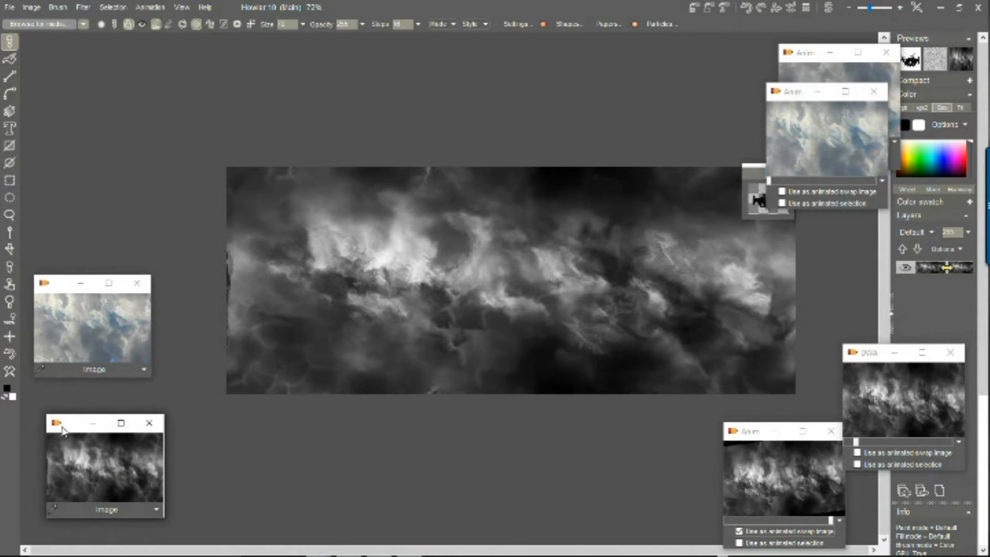
left_click_drag(71, 429, 232, 441)
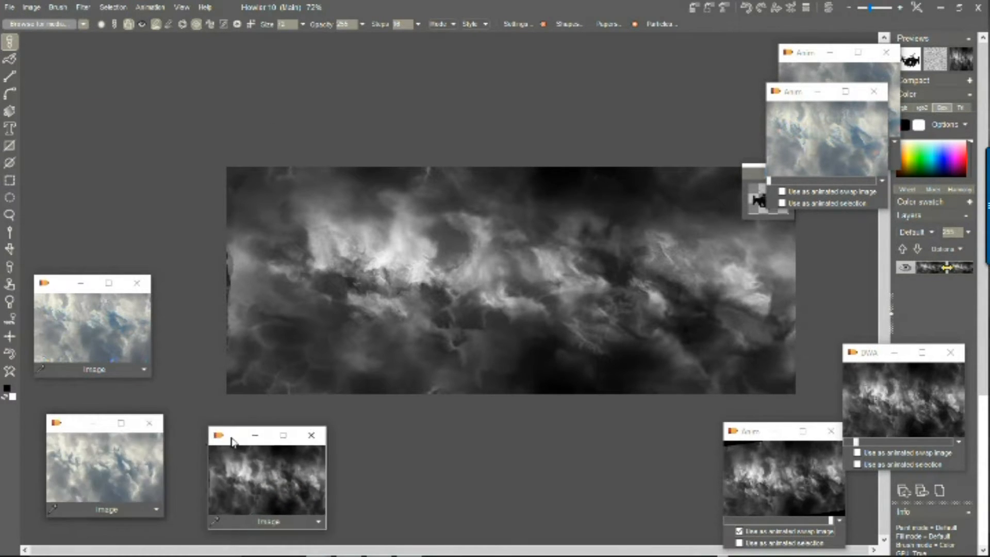
left_click(93, 468)
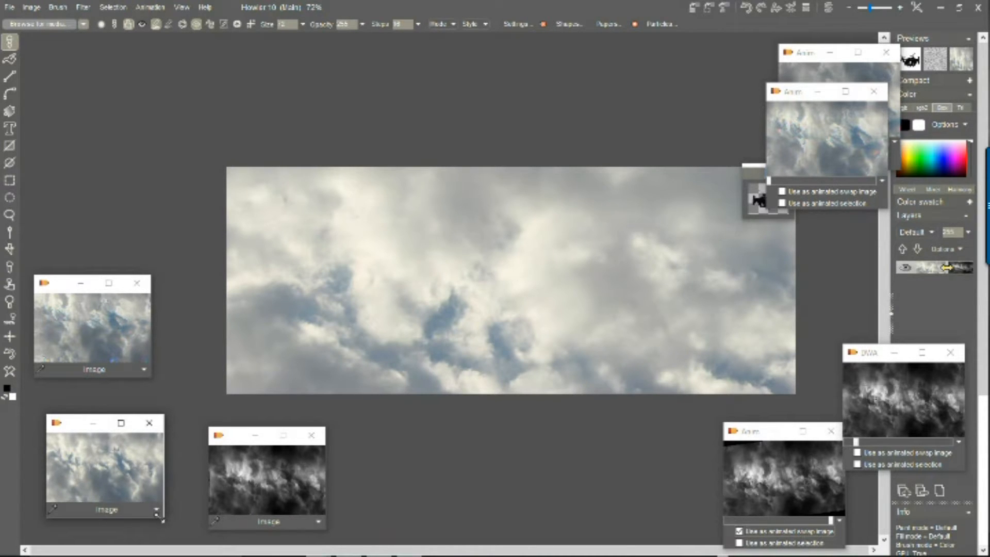
- Replace the existing canvas image with the lower stored colour cloud image, creating a new image
left_click(156, 510)
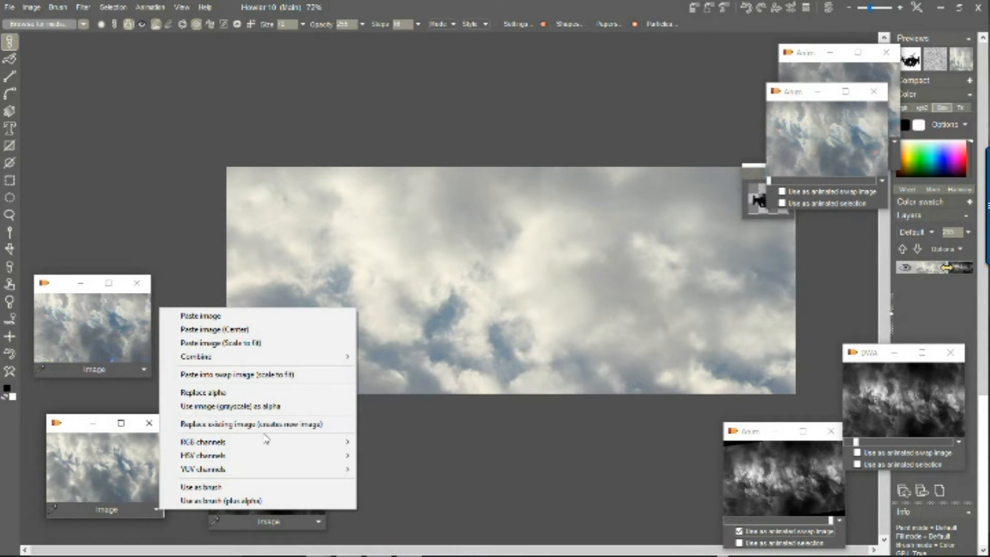
left_click(265, 424)
left_click(468, 309)
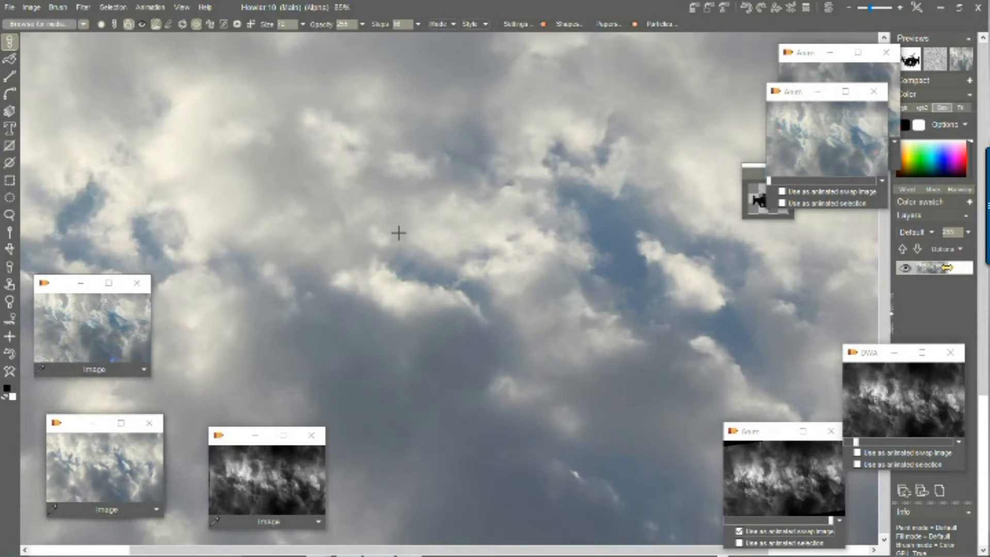
scroll(398, 233, "down", 1)
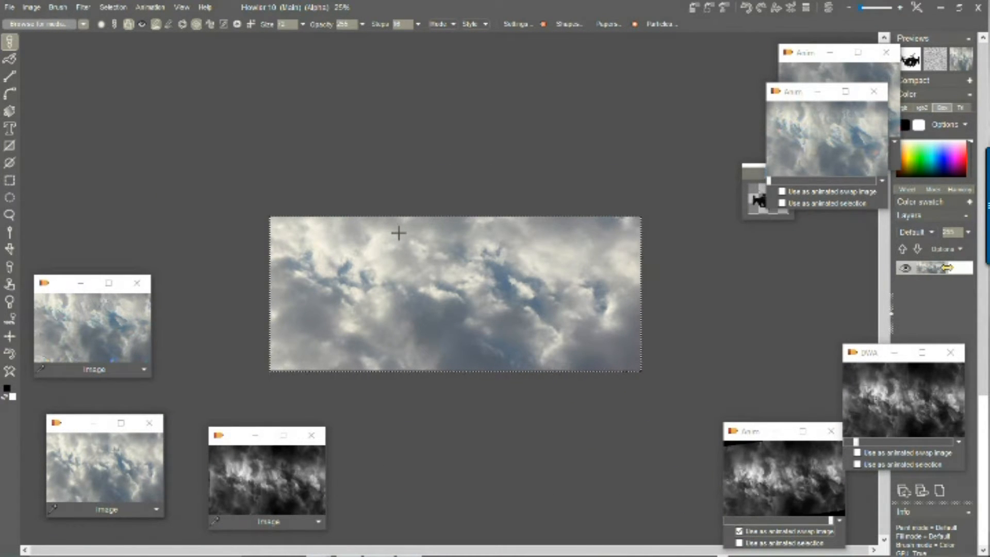
- Replace the existing canvas image with the cloud photo from the clipboard
key("ctrl+v")
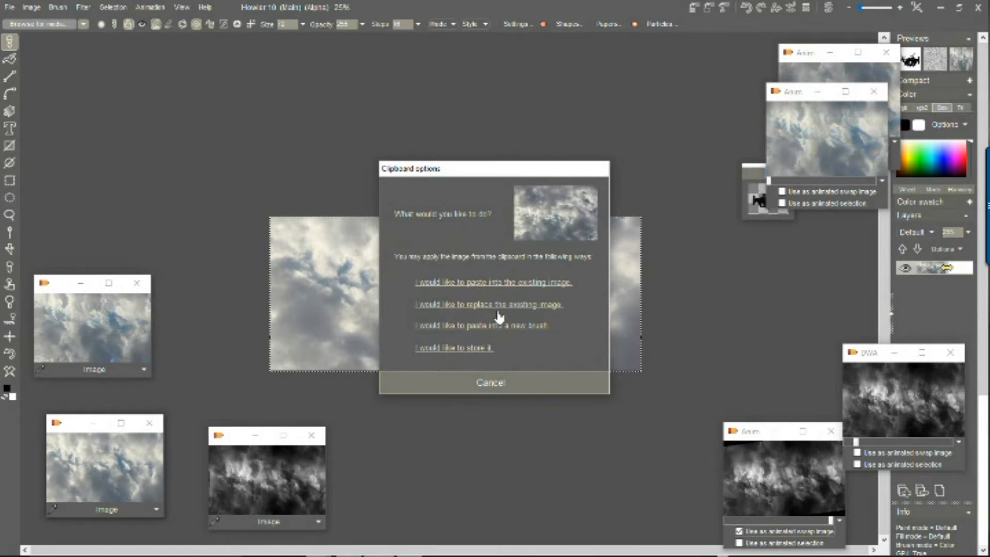
left_click(490, 308)
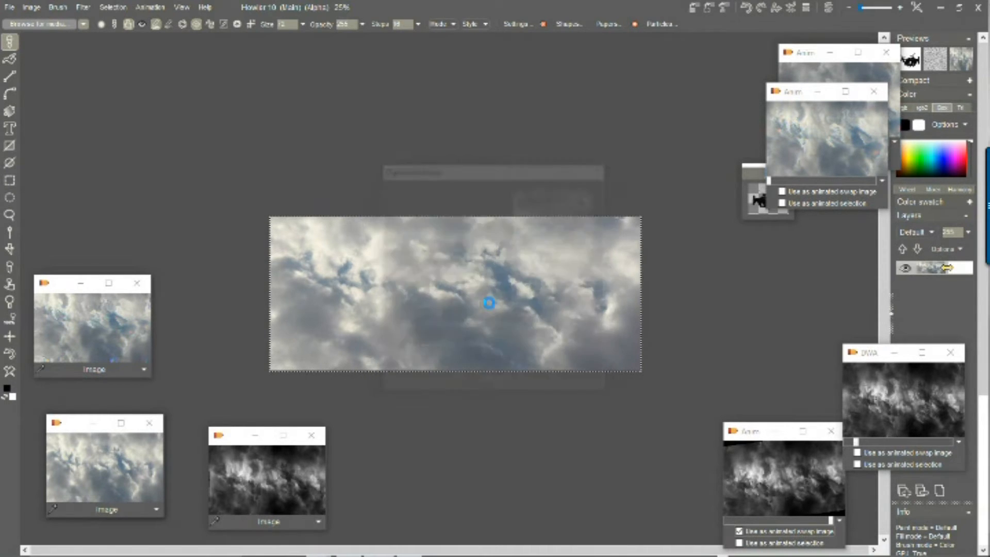
scroll(385, 240, "down", 5)
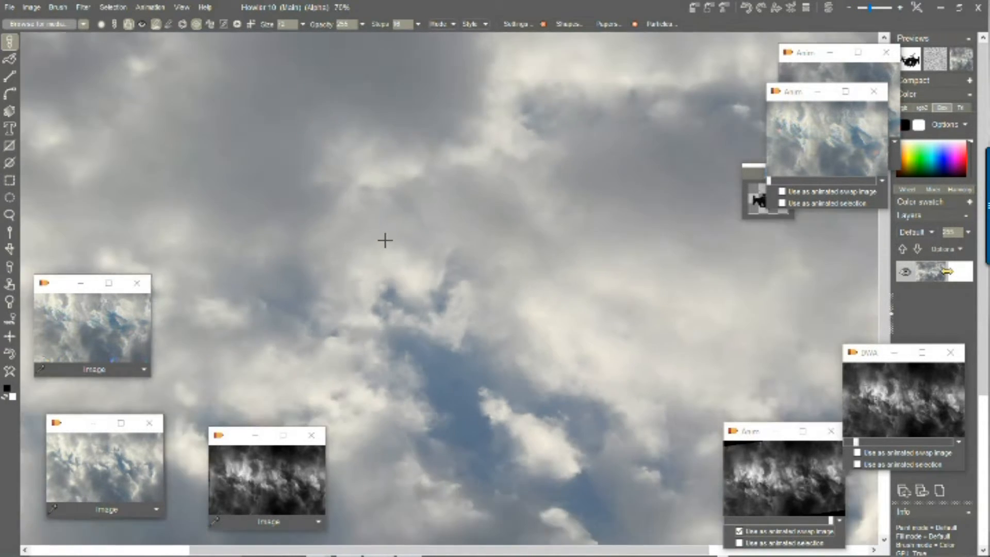
scroll(385, 240, "up", 3)
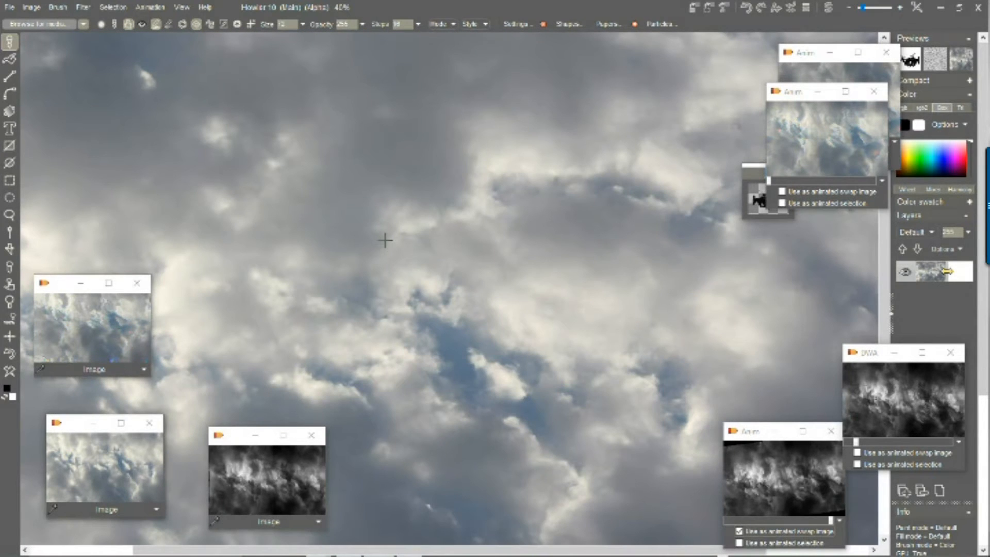
scroll(385, 239, "down", 2)
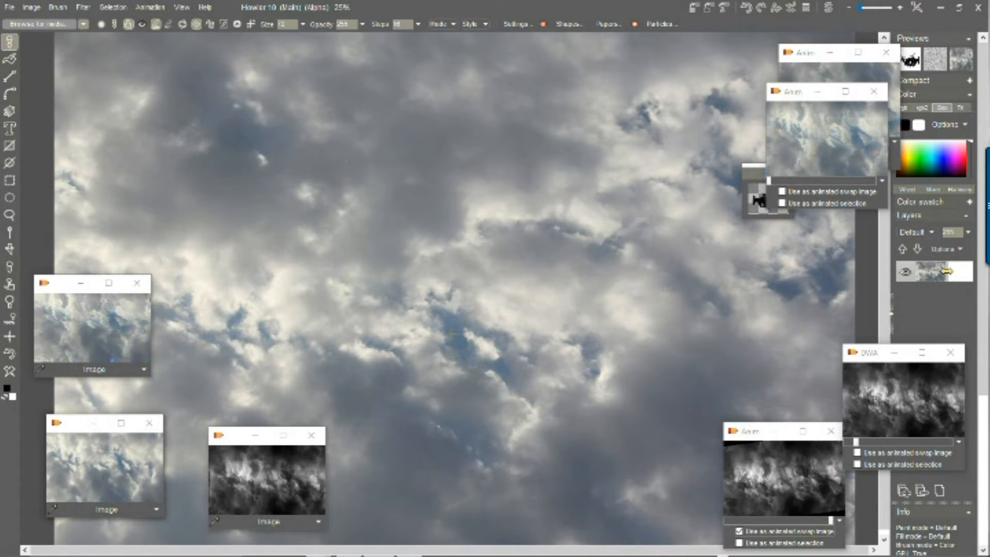
scroll(453, 334, "up", 5)
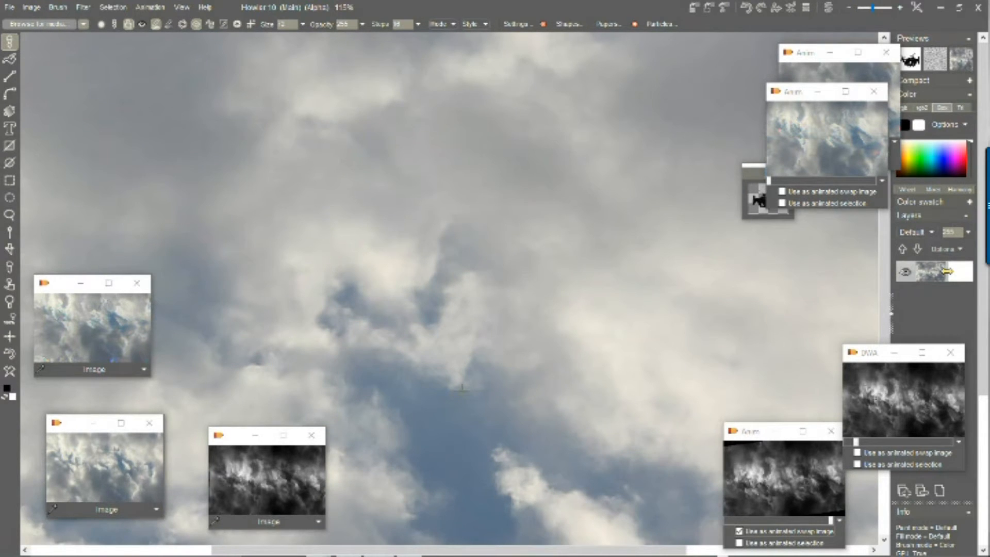
left_click_drag(521, 388, 424, 215)
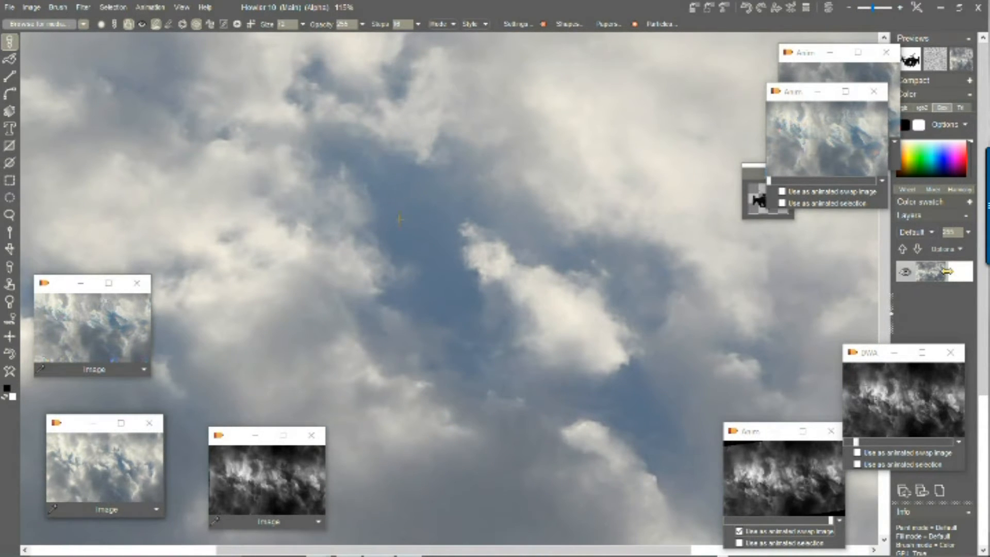
scroll(438, 255, "down", 5)
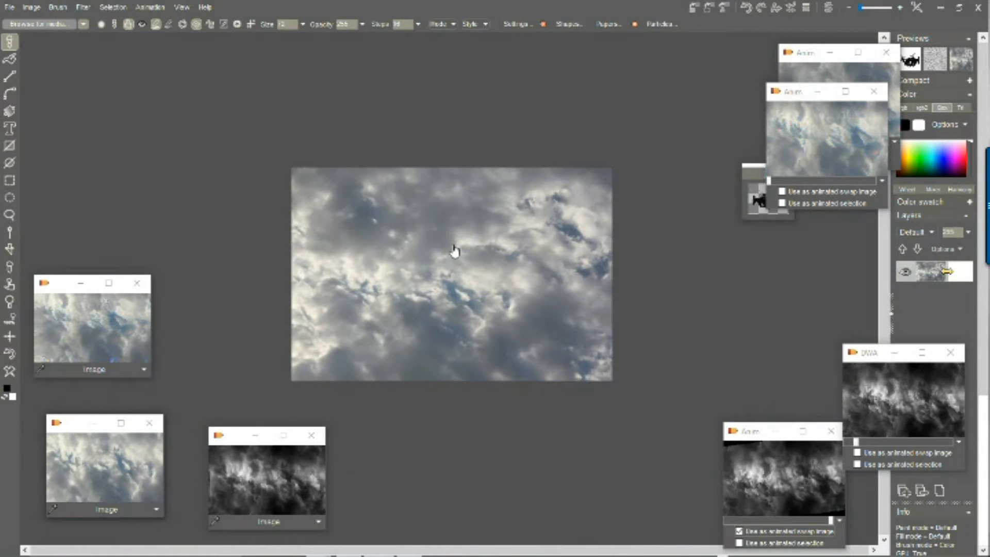
scroll(442, 255, "up", 1)
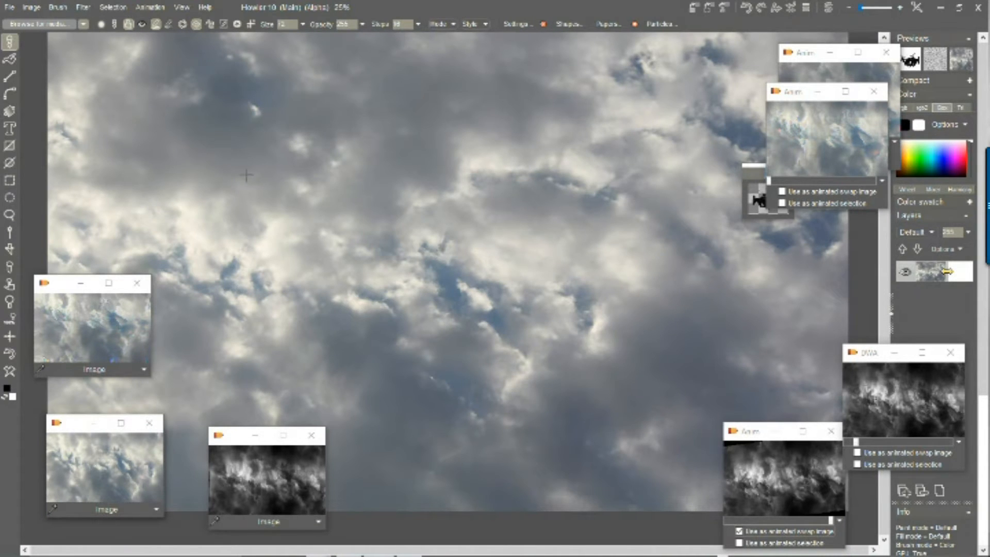
- Try a Hue / Sat / Value adjustment on the cloud photo with saturation 200 and hue 347
left_click(83, 6)
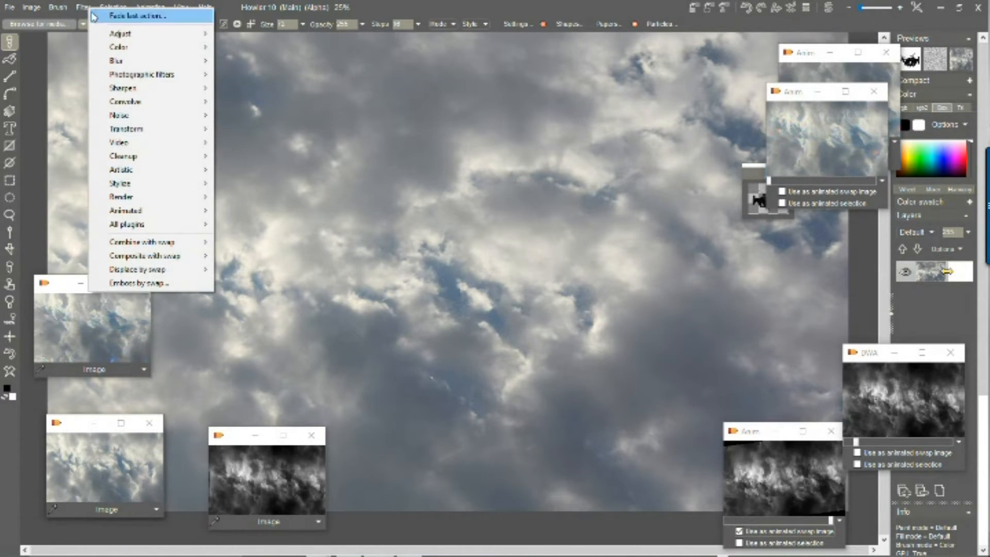
mouse_move(156, 49)
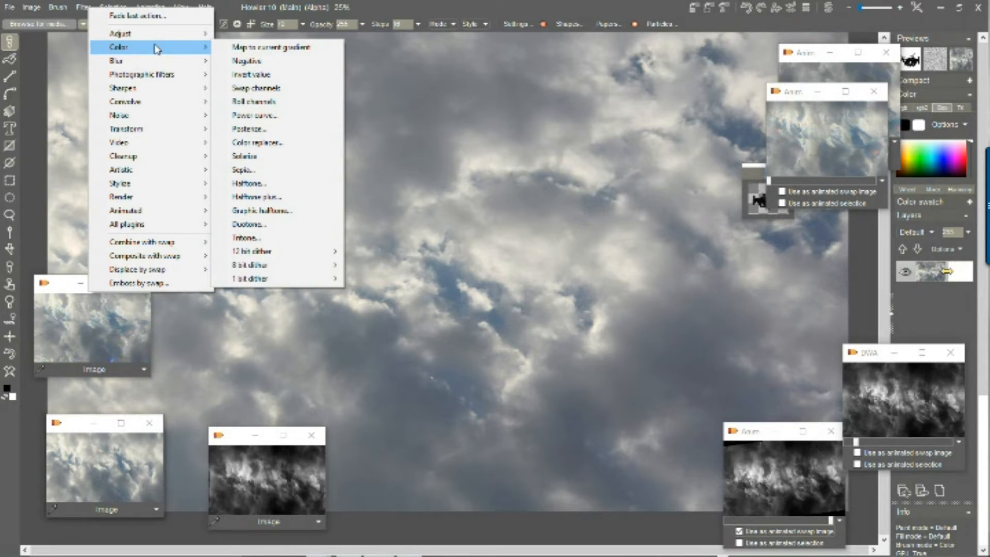
mouse_move(193, 33)
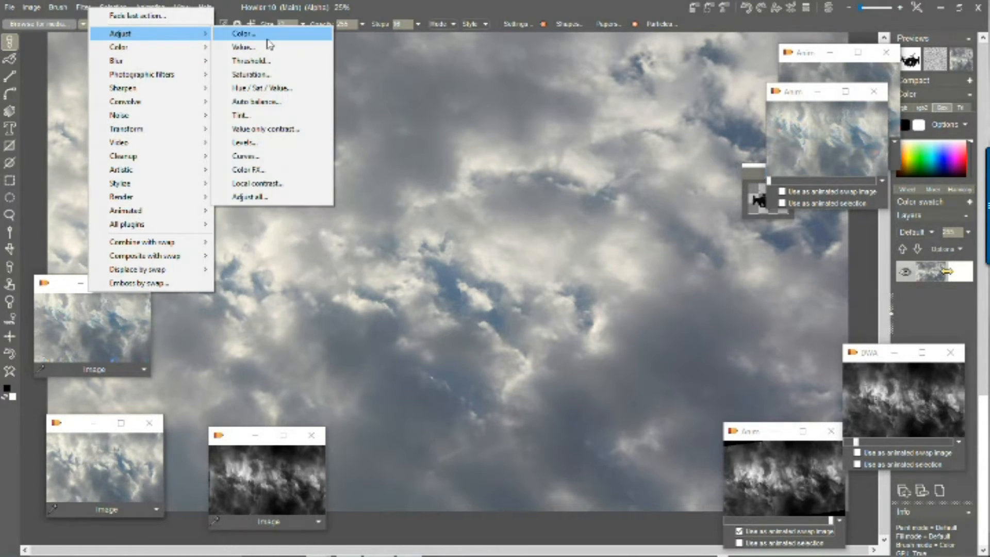
left_click(252, 90)
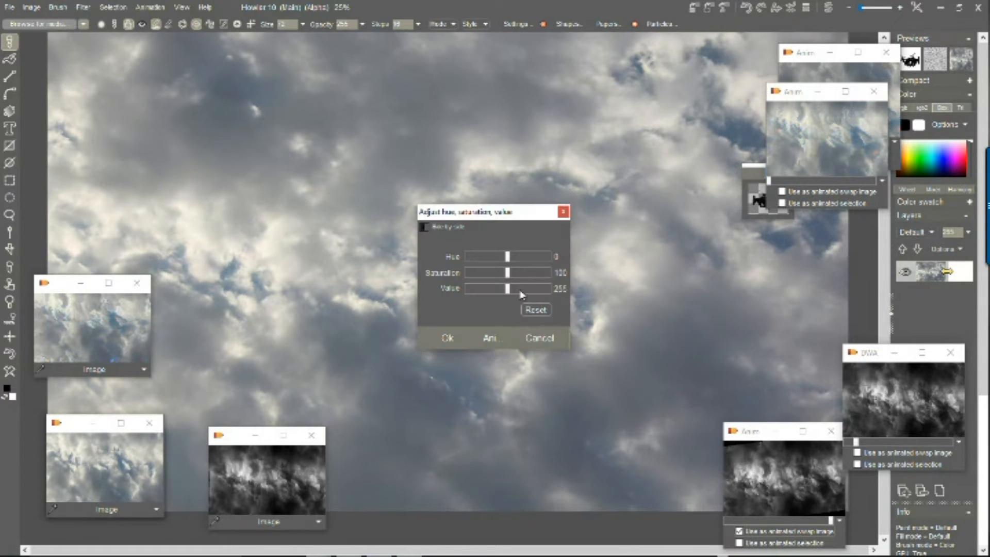
left_click_drag(516, 277, 572, 274)
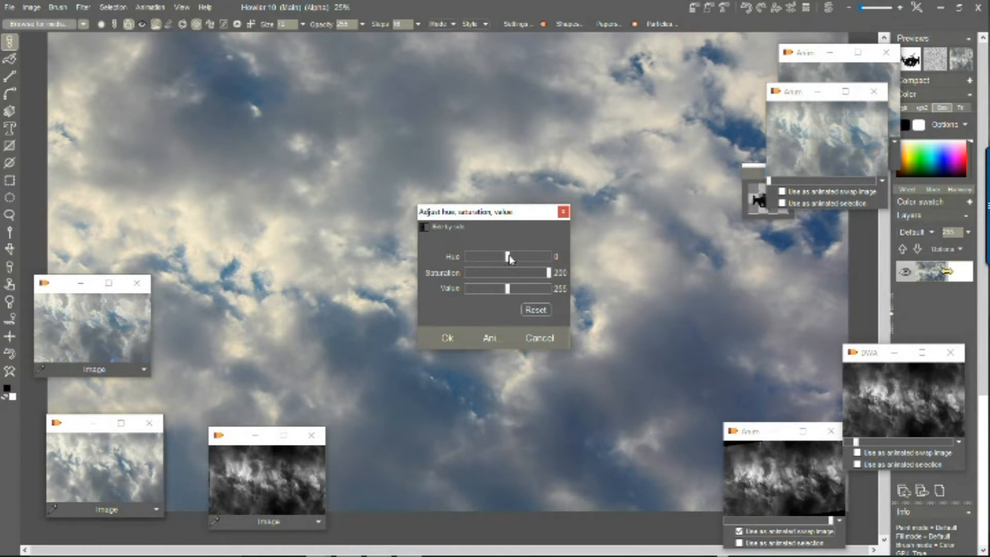
mouse_move(508, 259)
left_mouse_down()
mouse_move(521, 258)
mouse_move(479, 259)
mouse_move(539, 258)
mouse_move(469, 259)
mouse_move(505, 258)
left_mouse_up()
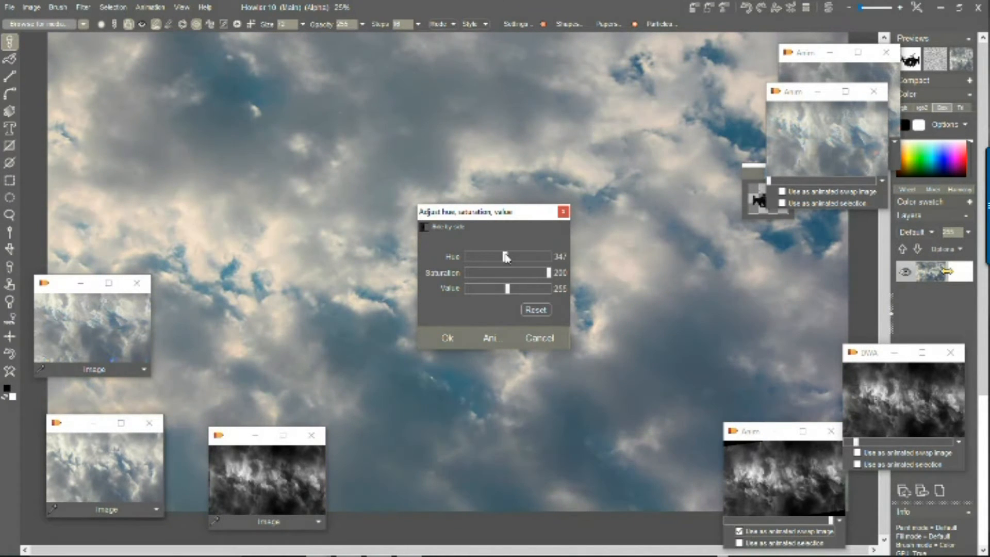
left_click(538, 338)
- Make a wide rectangular selection around the blue opening in the middle of the cloud photo
scroll(397, 248, "down", 3)
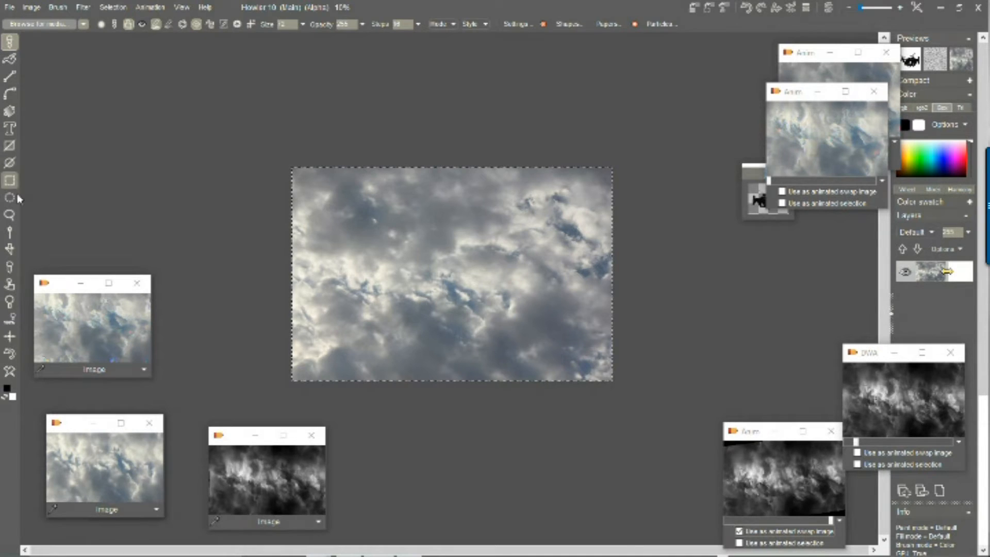
left_click(9, 182)
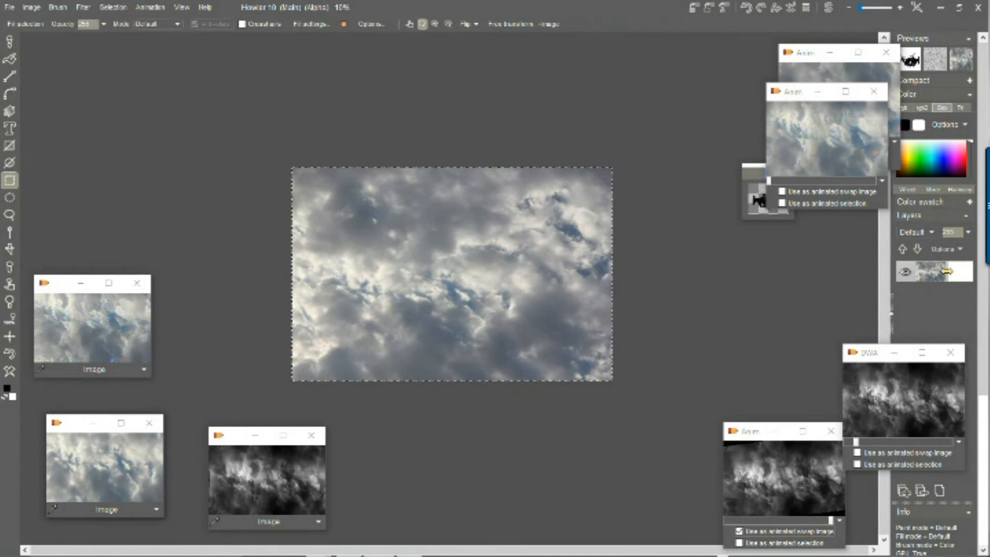
left_click_drag(538, 344, 360, 247)
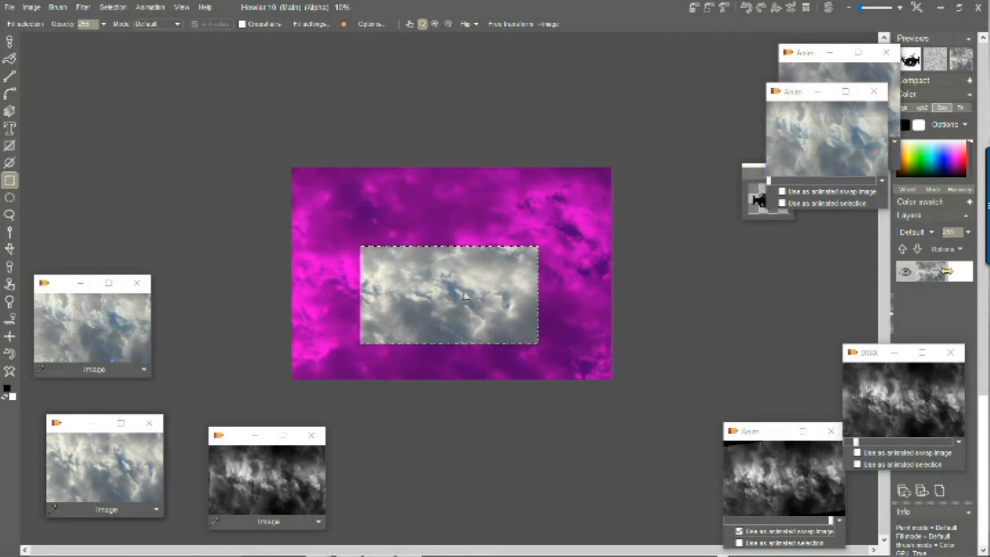
left_click_drag(465, 299, 467, 296)
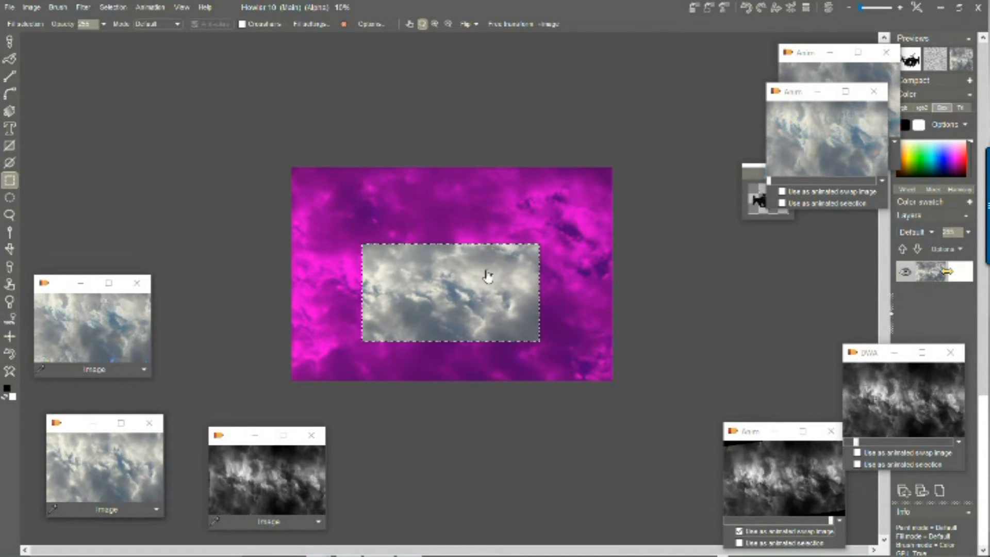
scroll(441, 285, "up", 3)
scroll(441, 285, "down", 3)
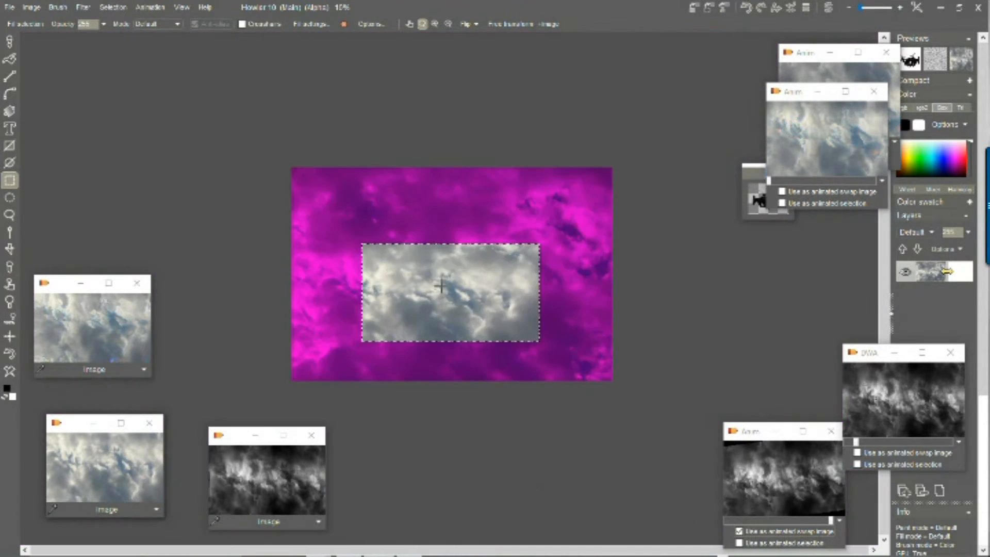
left_click_drag(383, 267, 512, 326)
scroll(433, 297, "up", 3)
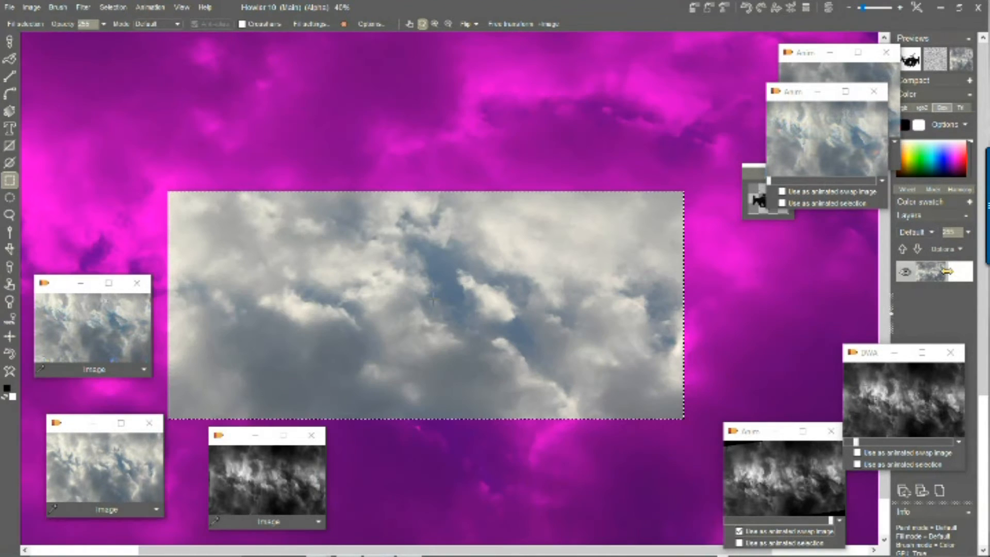
- Crop the cloud photo to the selected rectangle
left_click(31, 7)
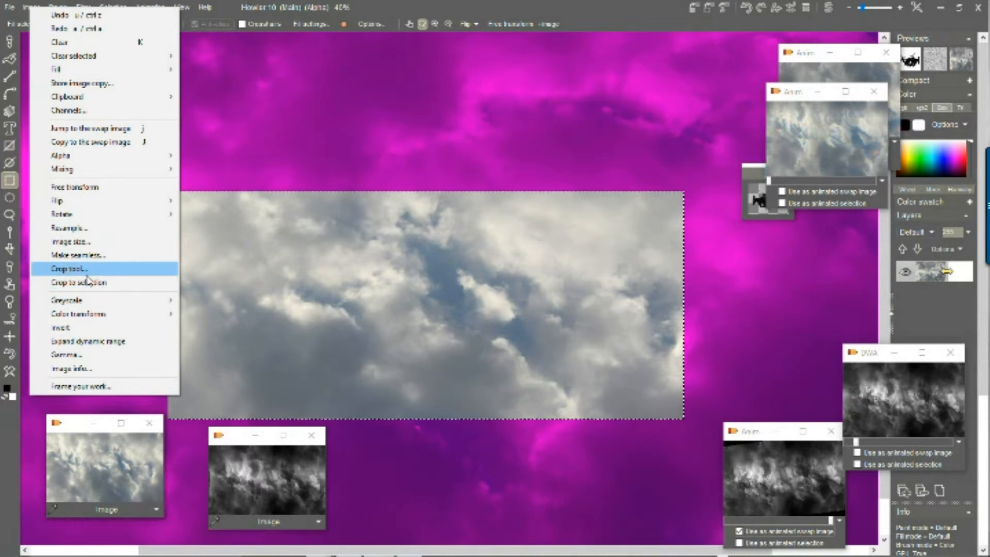
left_click(87, 283)
scroll(415, 243, "down", 2)
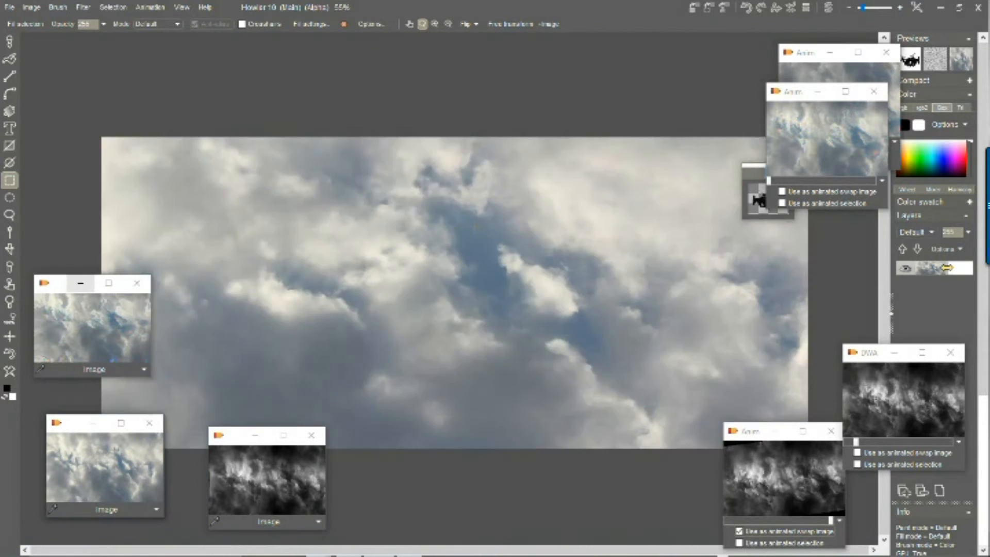
scroll(474, 227, "up", 5)
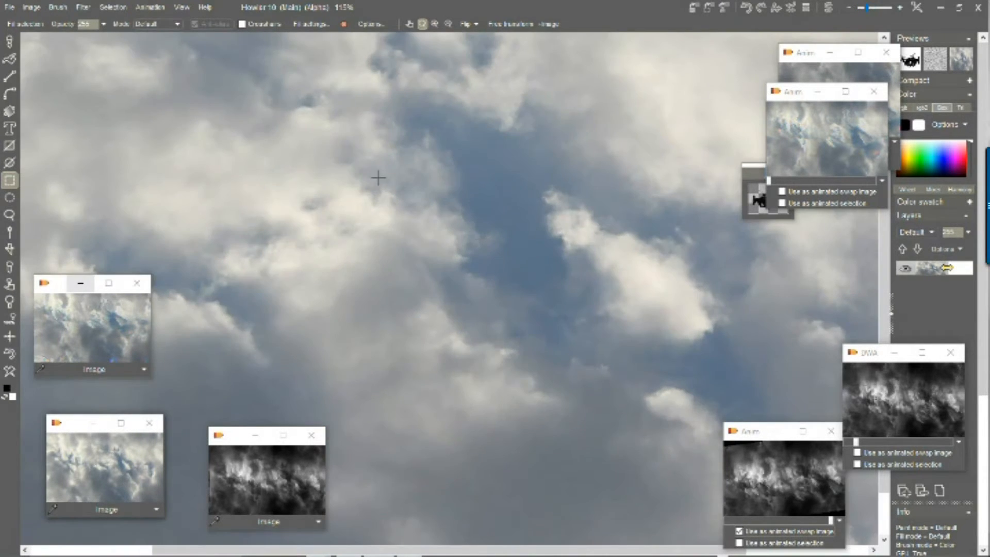
scroll(378, 178, "down", 4)
- Resample the cropped cloud image to a smaller width with its proportions constrained
left_click(31, 9)
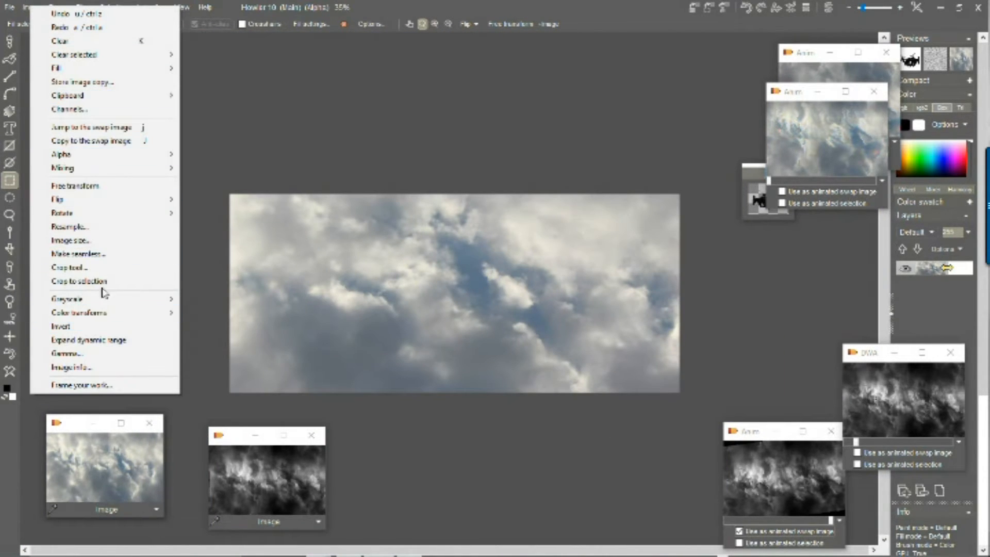
left_click(101, 228)
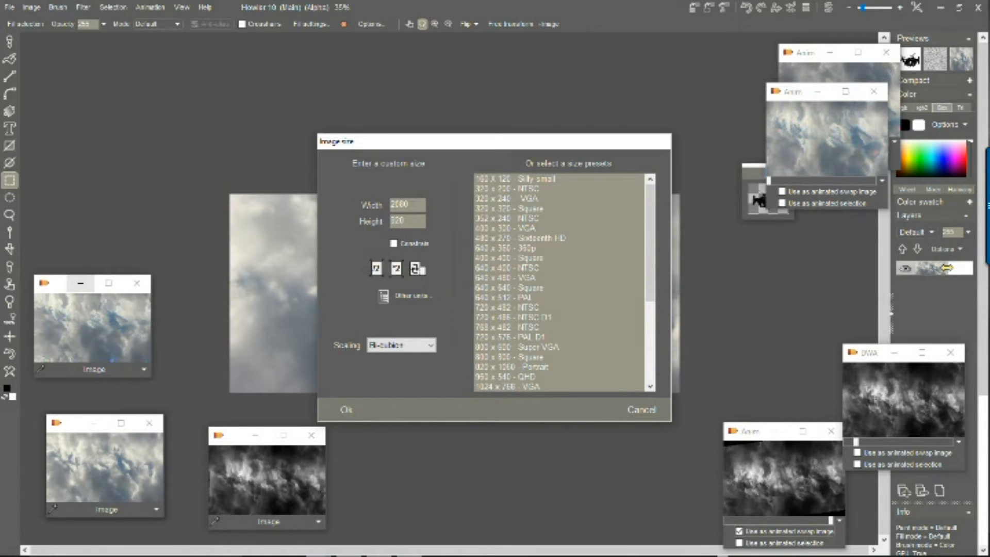
left_click(394, 243)
left_click_drag(415, 204, 358, 204)
type("1280")
left_click_drag(415, 205, 346, 200)
type("14")
left_click(344, 410)
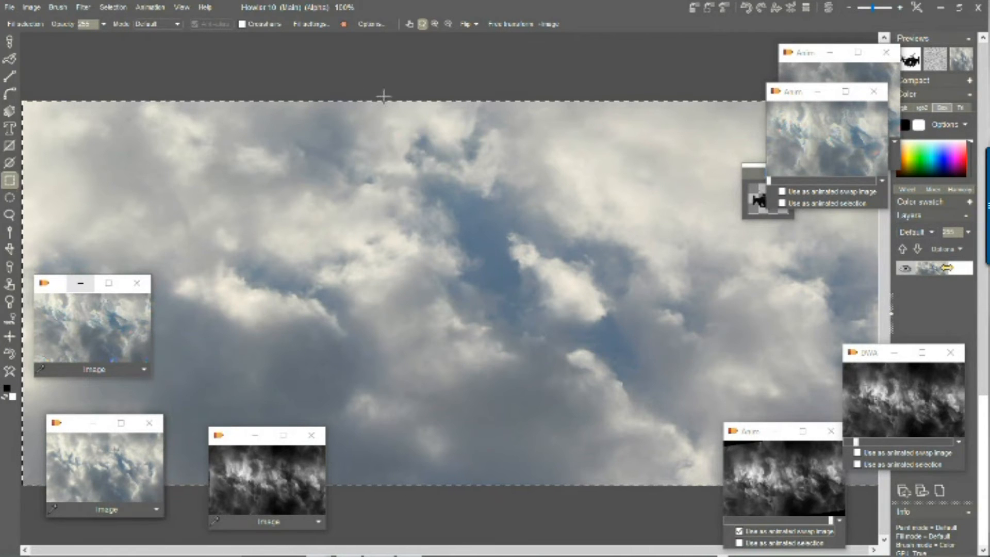
- Clear the selection around the resampled cloud image
left_click(112, 9)
left_click(142, 15)
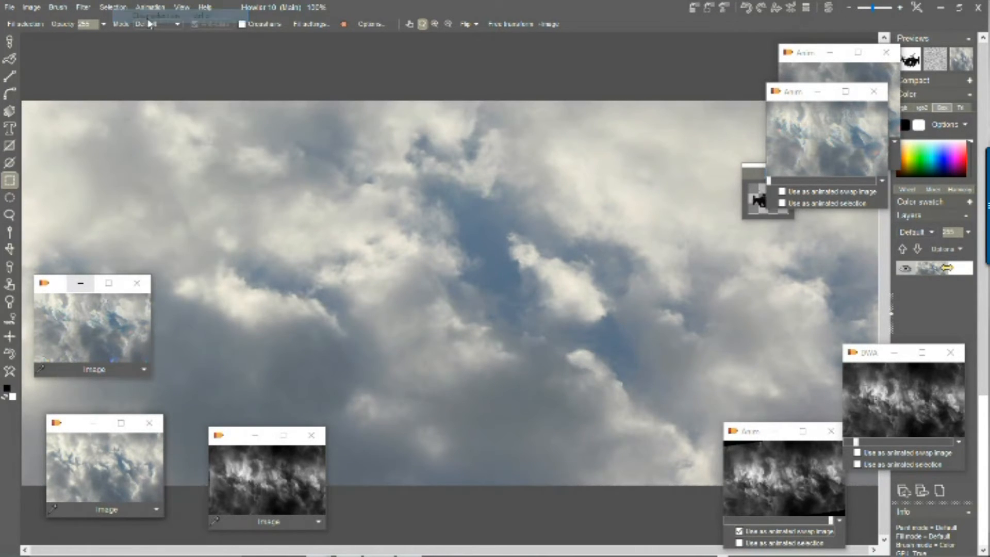
scroll(322, 180, "down", 2)
scroll(322, 180, "up", 1)
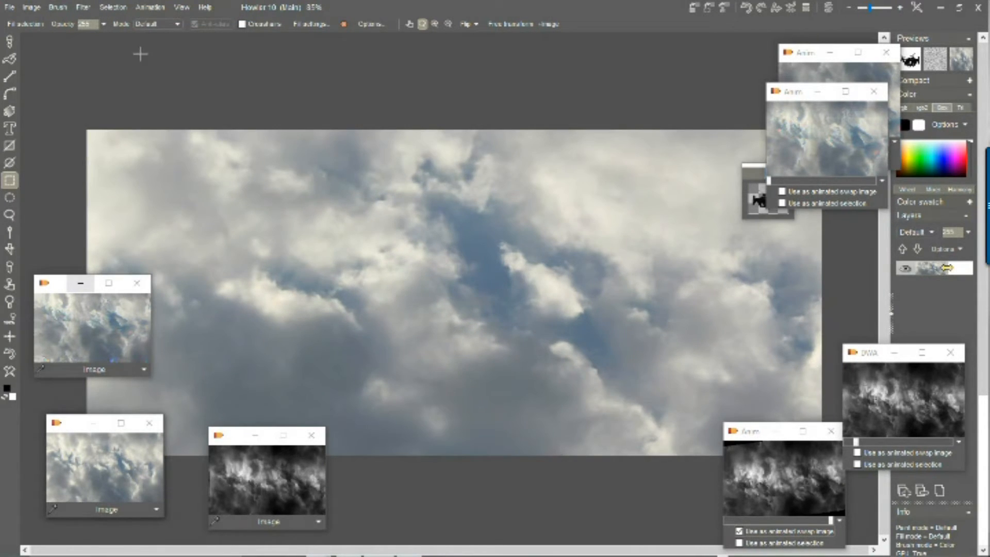
- Store a copy of the resampled cloud image in its own window and switch to the brush tool
left_click(694, 9)
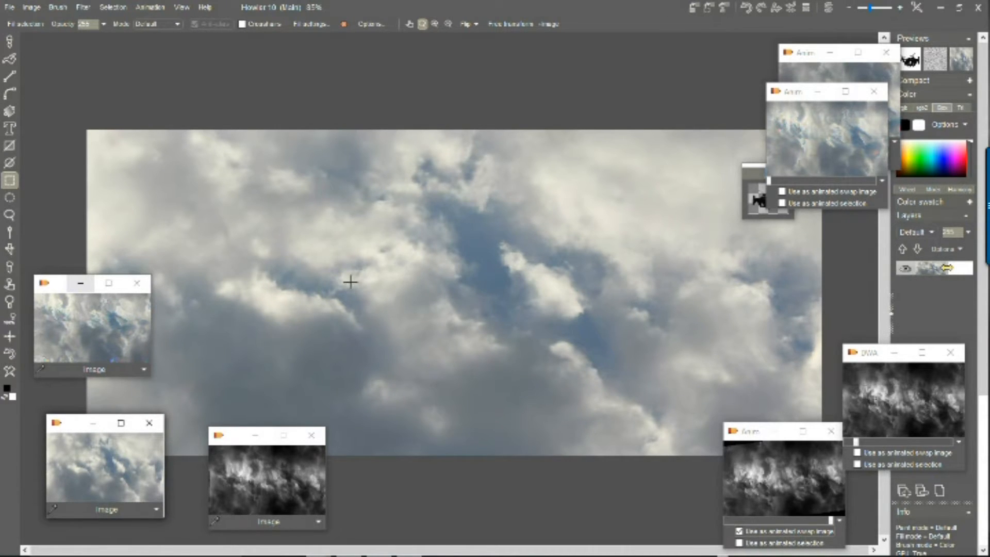
scroll(330, 242, "down", 2)
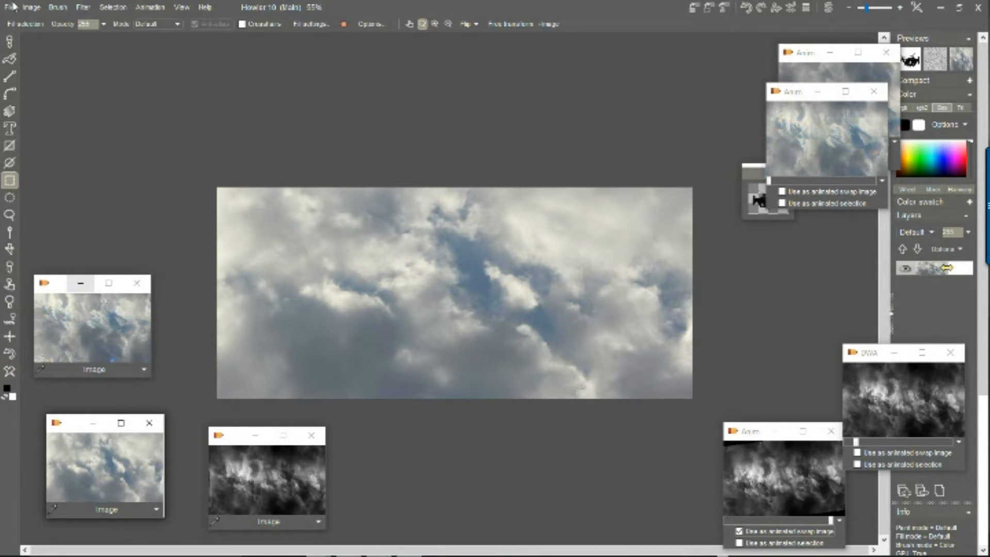
left_click(9, 42)
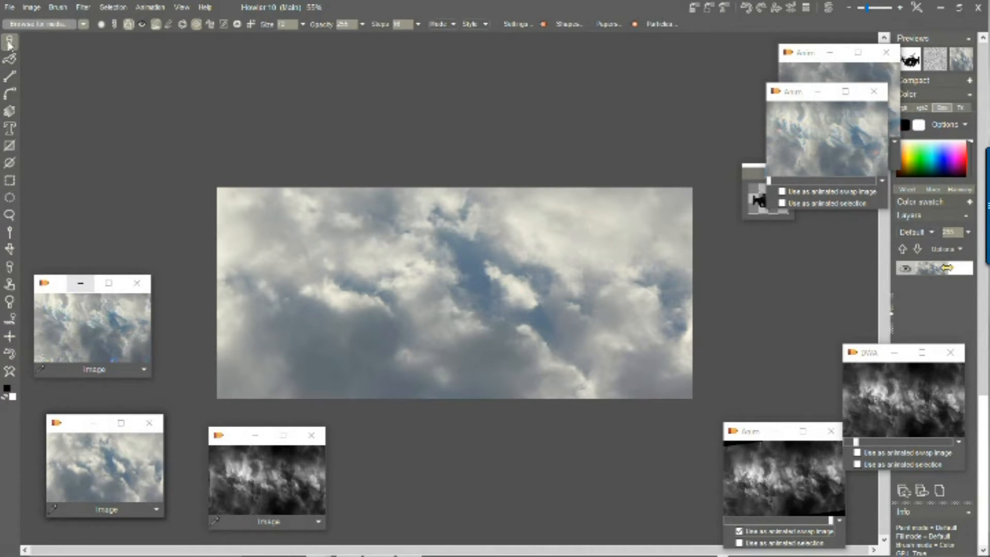
- Open the brush media browser and enlarge and reposition it so the full category list fits
left_click(9, 42)
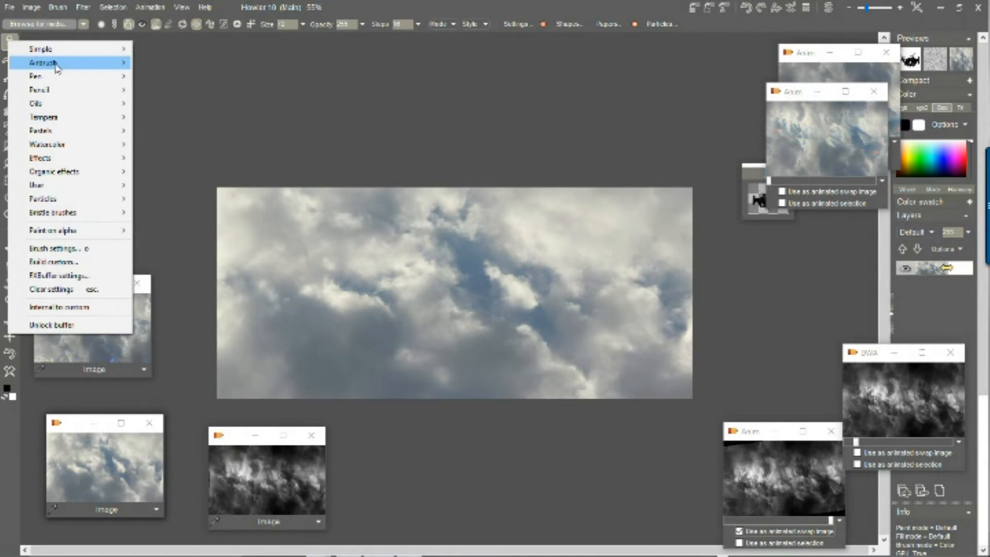
left_click(84, 26)
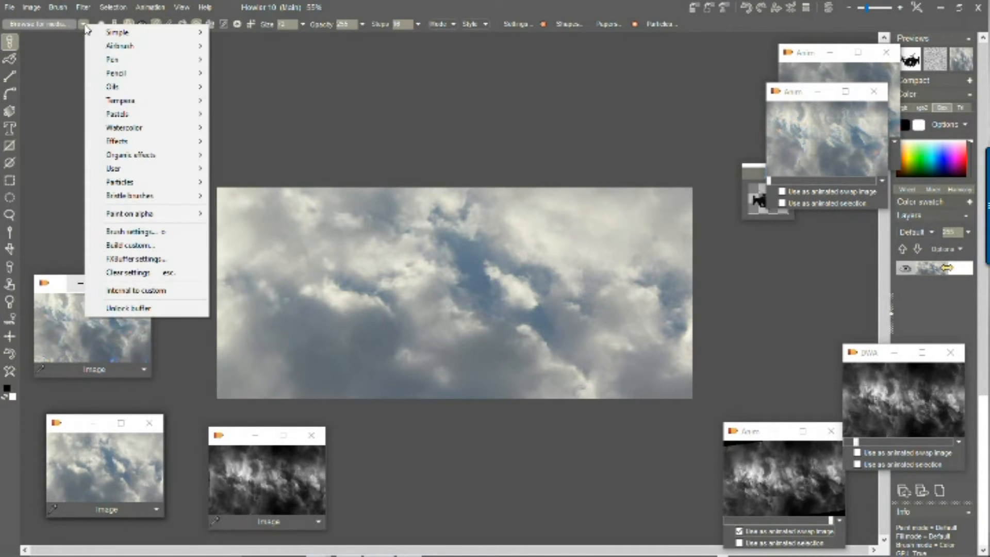
left_click(44, 26)
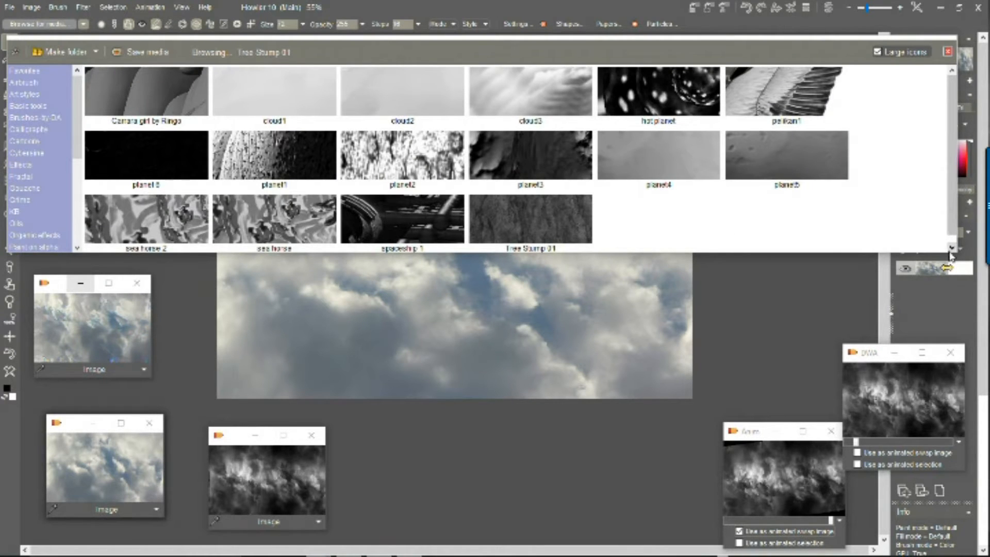
left_click_drag(951, 248, 747, 493)
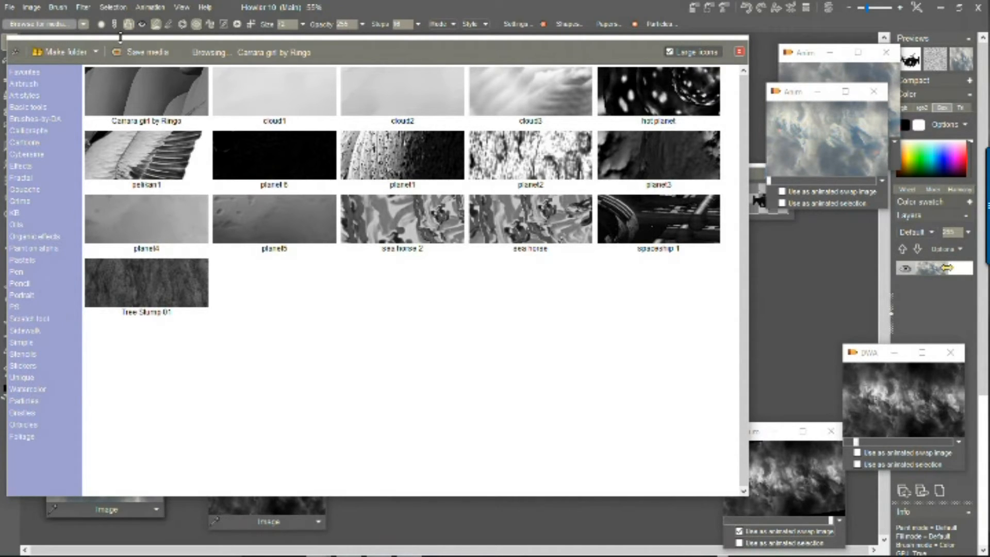
left_click_drag(352, 53, 400, 62)
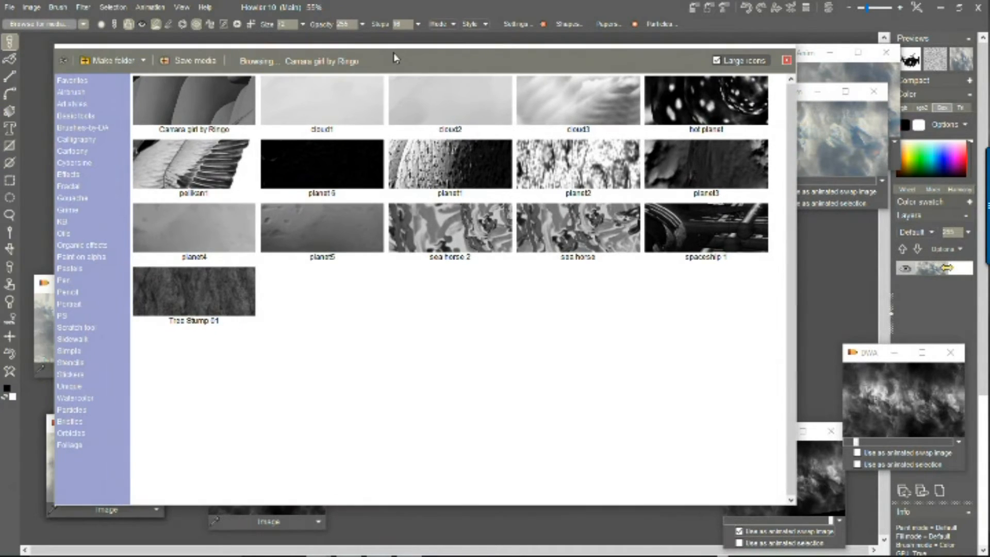
- Look through the Organic effects brushes and load the Smear 100 brush from the Effects category
left_click(82, 245)
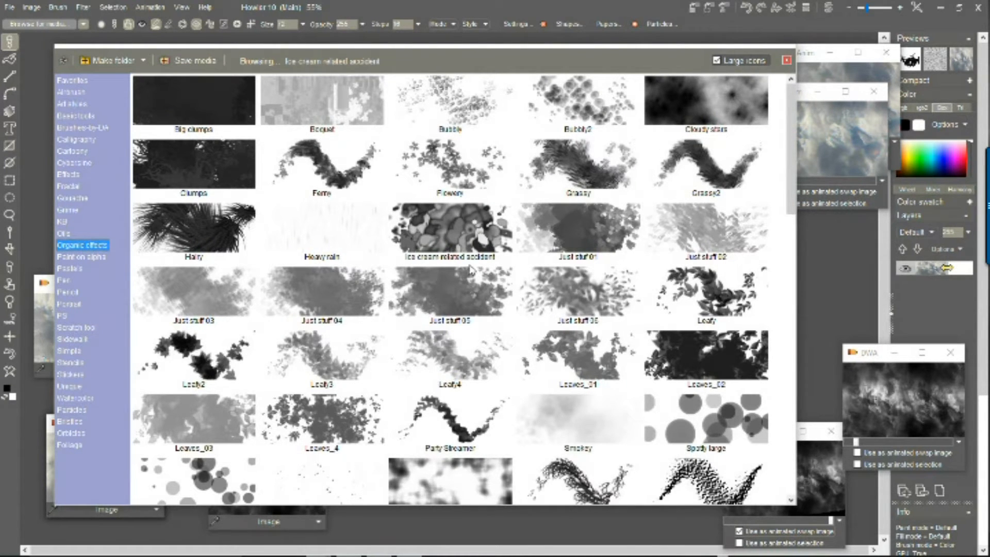
scroll(438, 289, "down", 5)
scroll(439, 294, "up", 5)
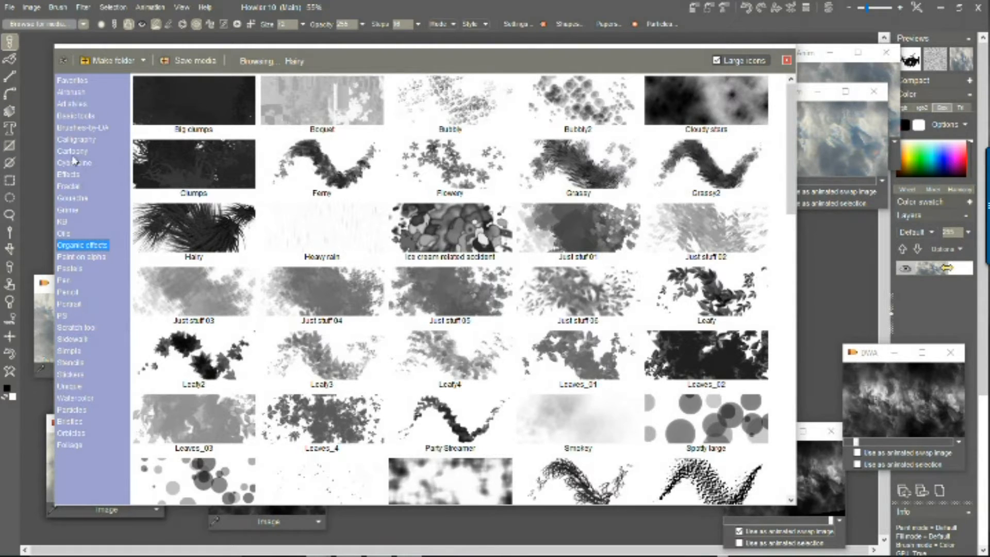
left_click(71, 176)
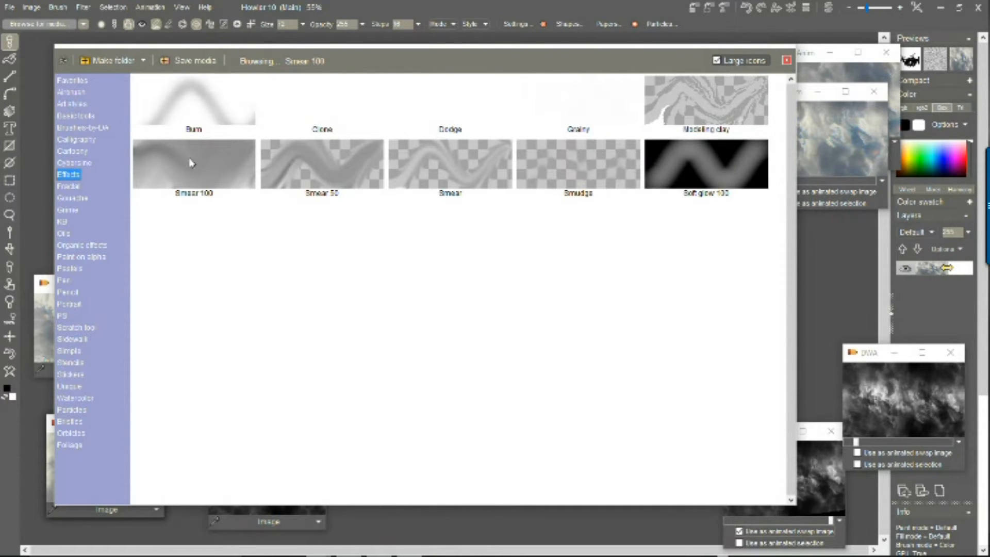
left_click(200, 173)
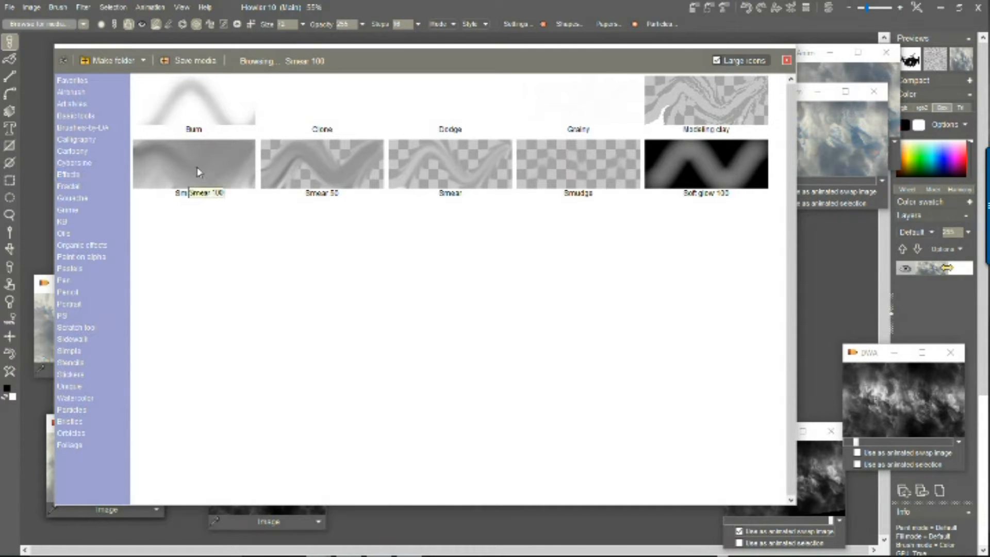
left_click(200, 172)
- Try one horizontal smear stroke across the middle of the cloud image and undo it
mouse_move(195, 316)
left_mouse_down()
mouse_move(655, 289)
mouse_move(806, 251)
left_mouse_up()
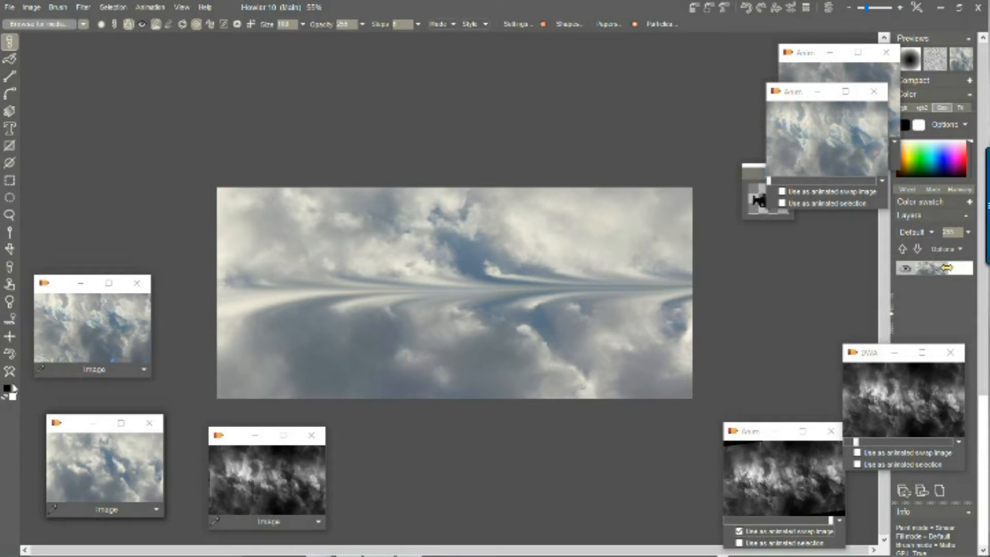
left_click(9, 354)
- Resample the smear brush to 272% with its proportions constrained
left_click(58, 7)
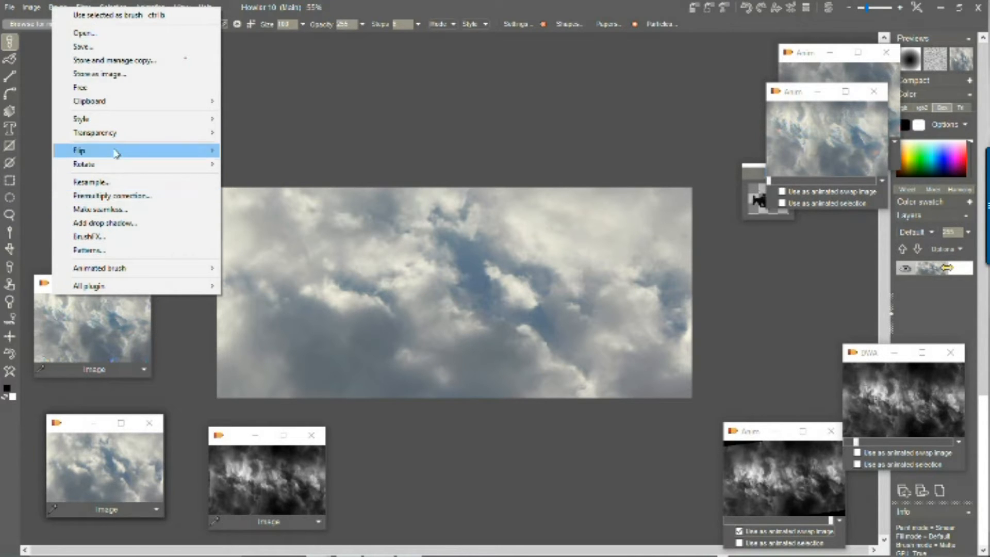
left_click(126, 182)
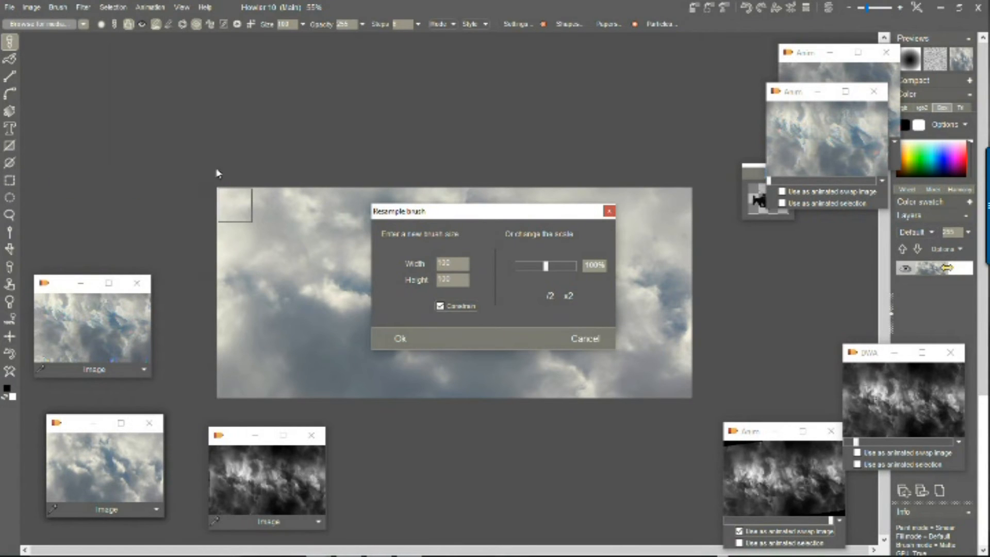
mouse_move(545, 268)
left_mouse_down()
mouse_move(597, 272)
mouse_move(560, 283)
left_mouse_up()
left_click(568, 296)
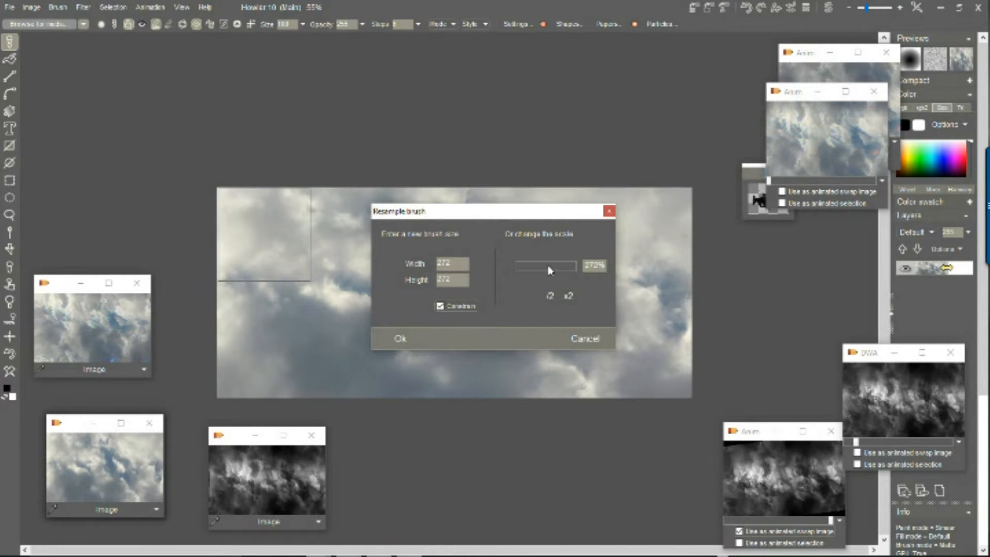
left_click(400, 340)
- Test the enlarged brush with a full-width horizontal smear through the clouds and undo the stroke
mouse_move(195, 292)
left_mouse_down()
mouse_move(453, 306)
mouse_move(807, 307)
left_mouse_up()
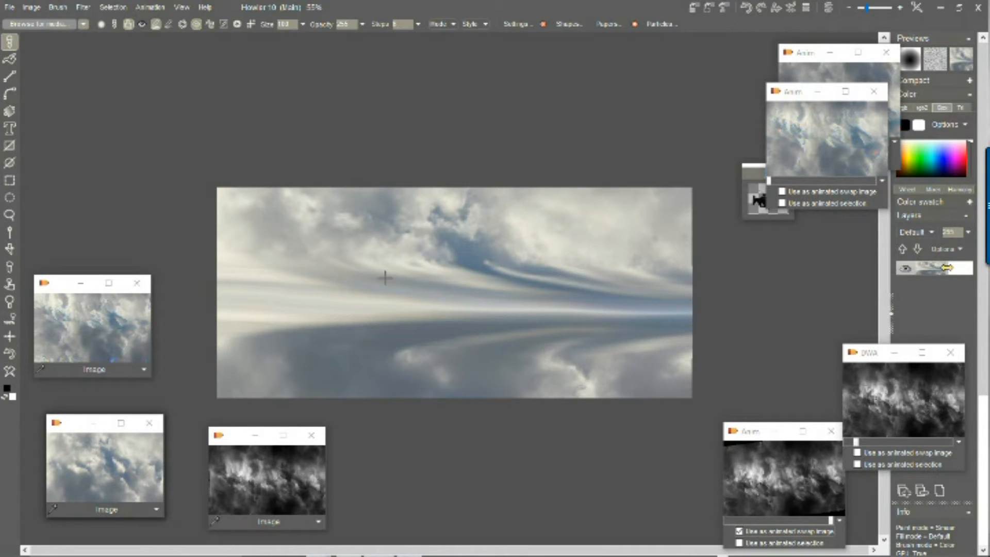
key("ctrl+z")
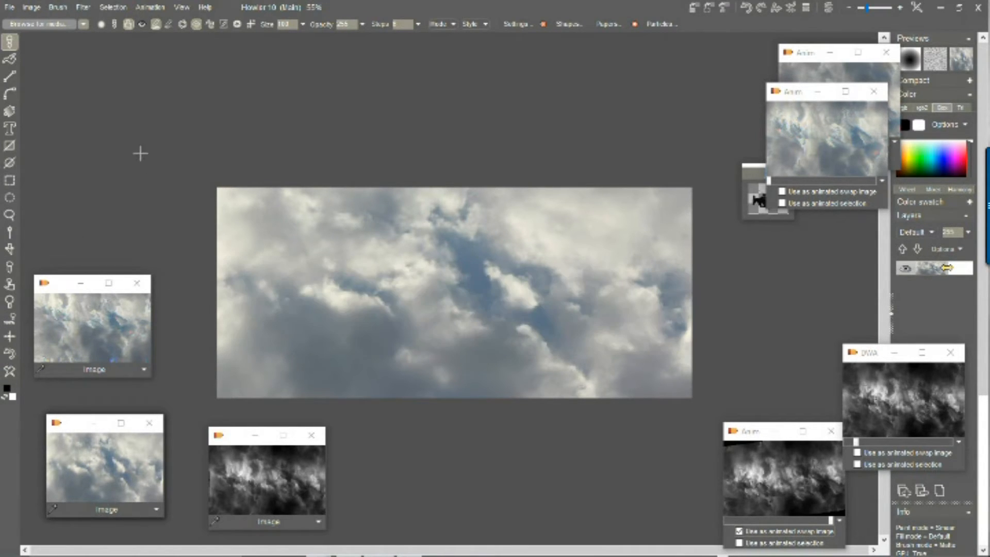
- Lower the brush opacity to about 65, try a horizontal smear through the clouds and undo it
left_click(362, 25)
left_click_drag(356, 39, 310, 40)
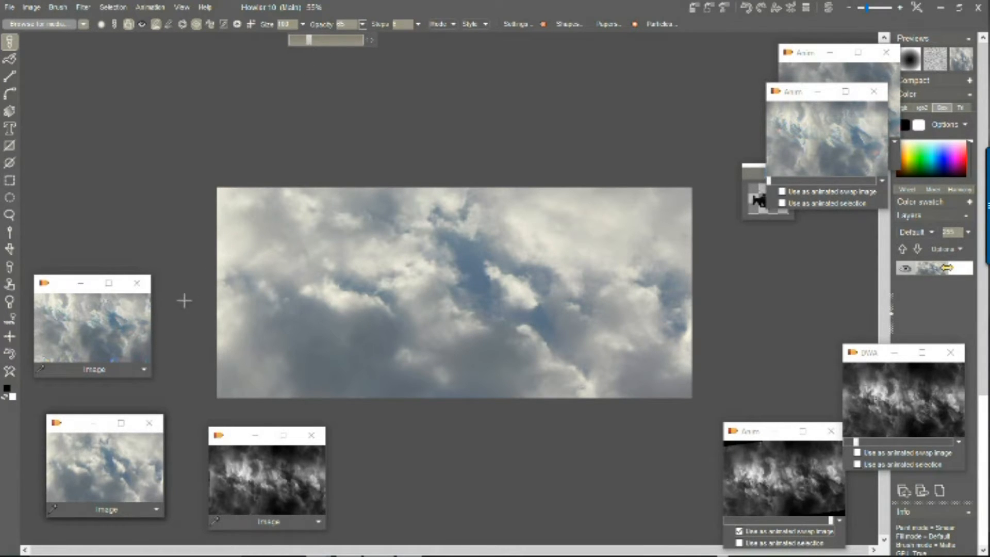
left_click_drag(325, 269, 705, 277)
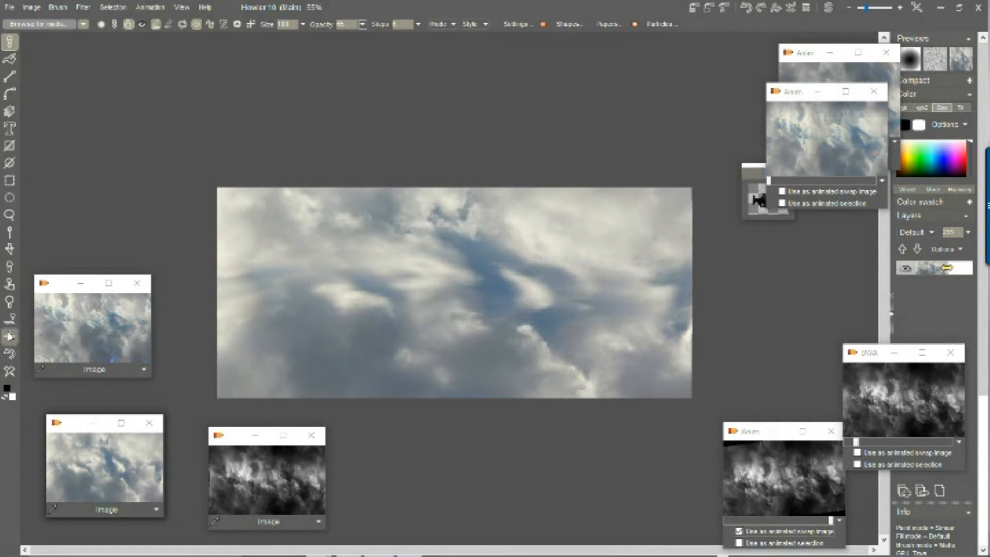
key("ctrl+z")
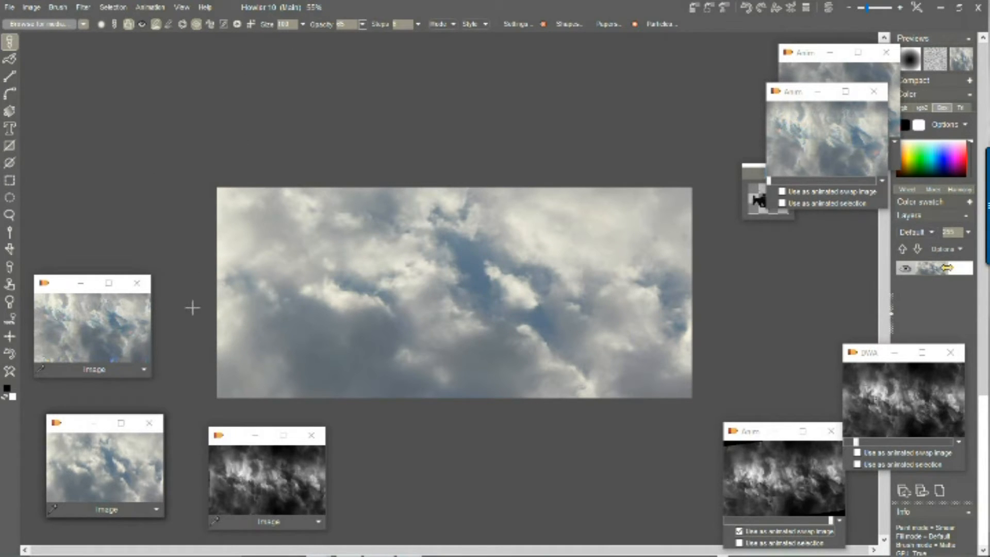
- Try three overlapping horizontal smear strokes across the middle of the clouds and undo them
left_click_drag(191, 311, 654, 287)
mouse_move(188, 305)
left_mouse_down()
mouse_move(504, 289)
mouse_move(736, 299)
left_mouse_up()
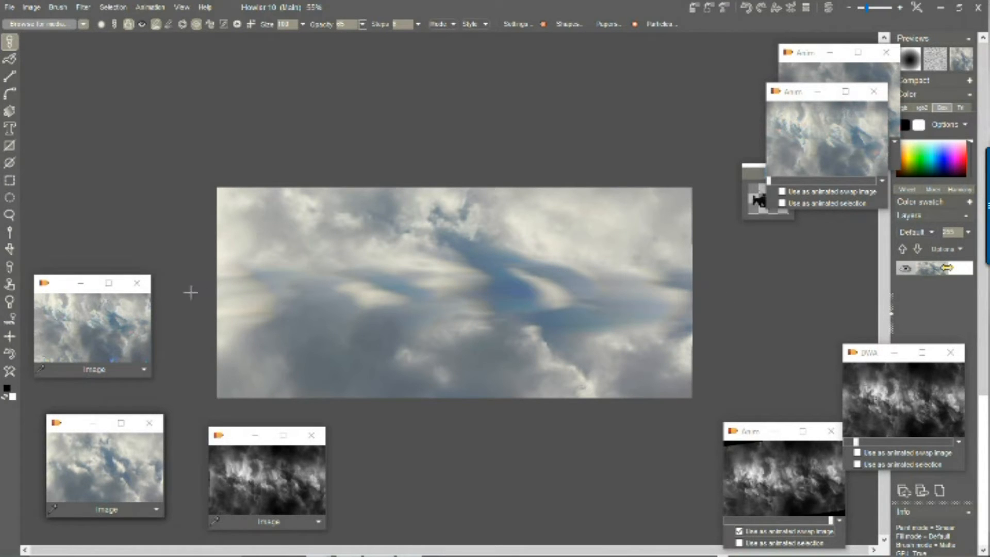
left_click_drag(190, 289, 715, 290)
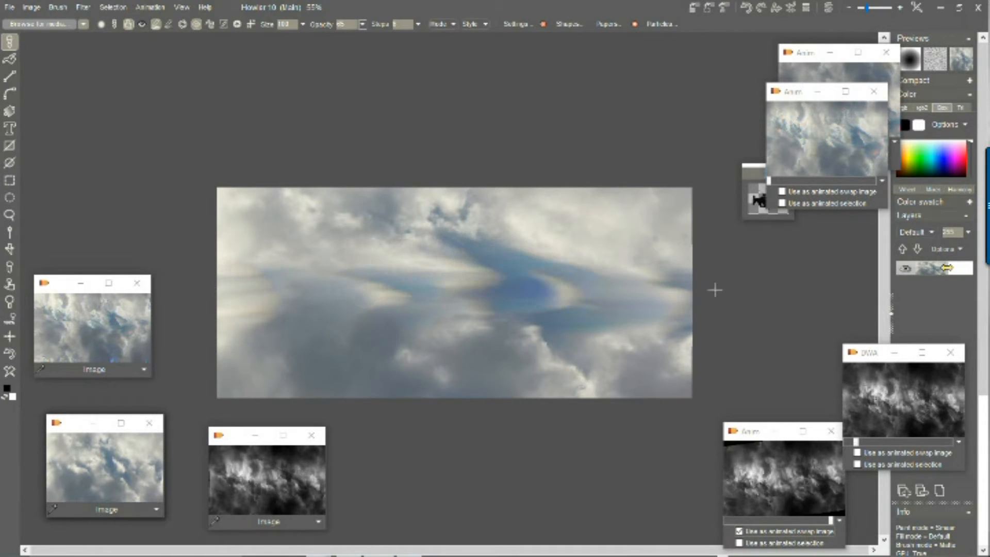
left_click(7, 356)
left_click(7, 355)
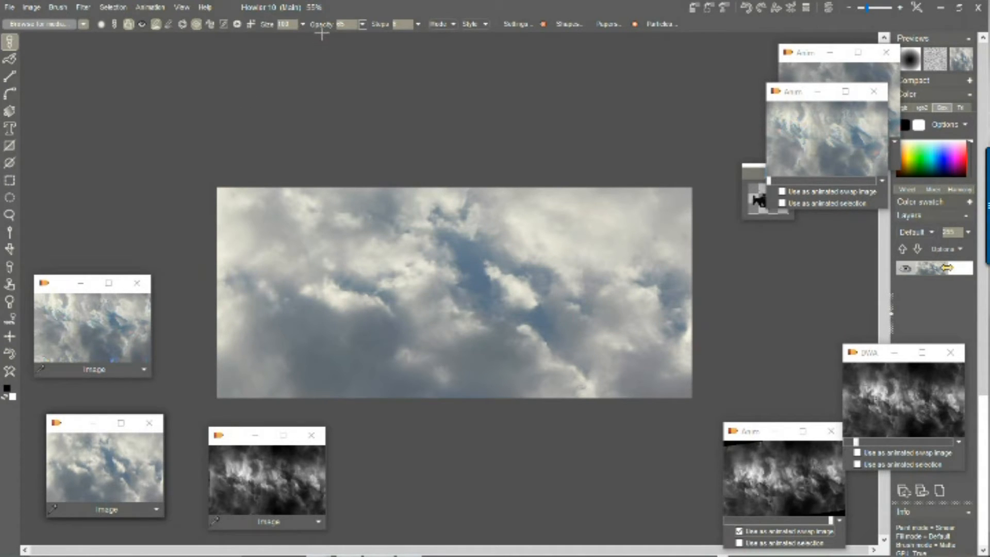
- Lower the smear brush opacity to about 47
left_click(304, 24)
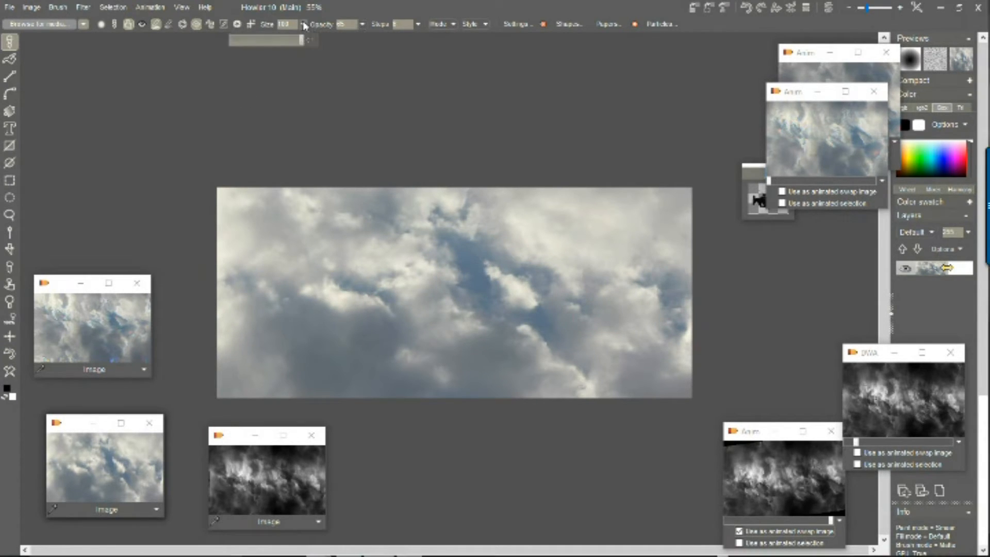
left_click(362, 24)
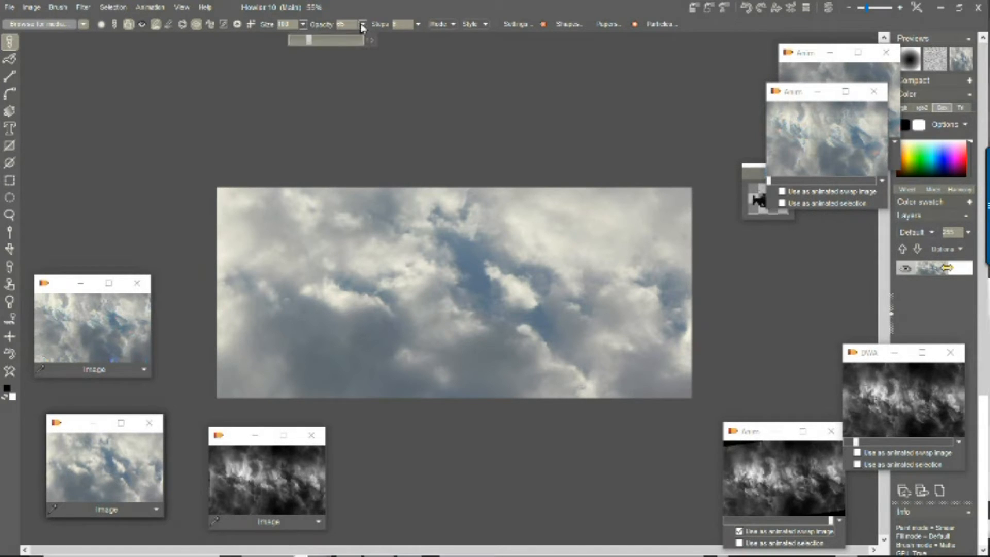
left_click_drag(310, 45, 305, 44)
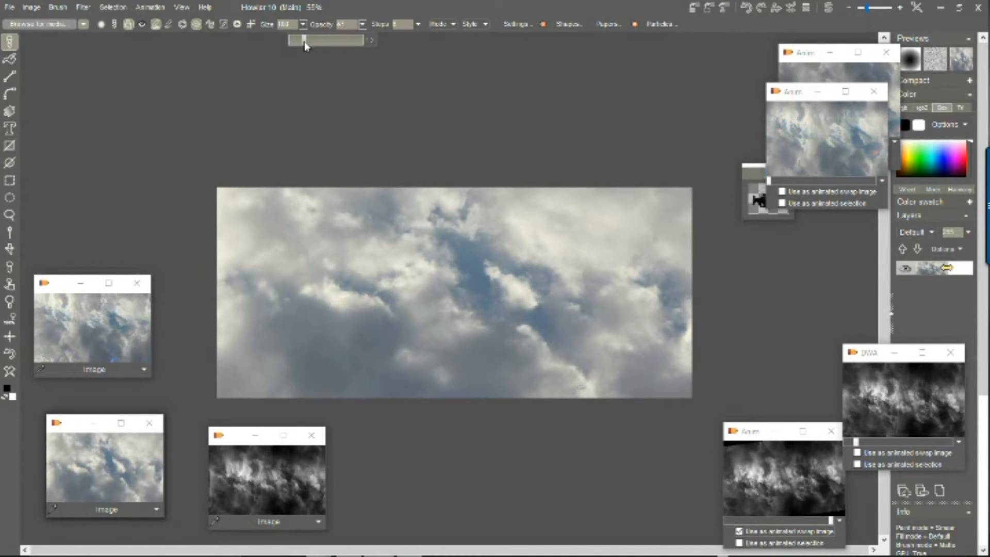
- Create a 6-frame animation initialized with copies of the current cloud image
left_click(162, 10)
left_click(199, 19)
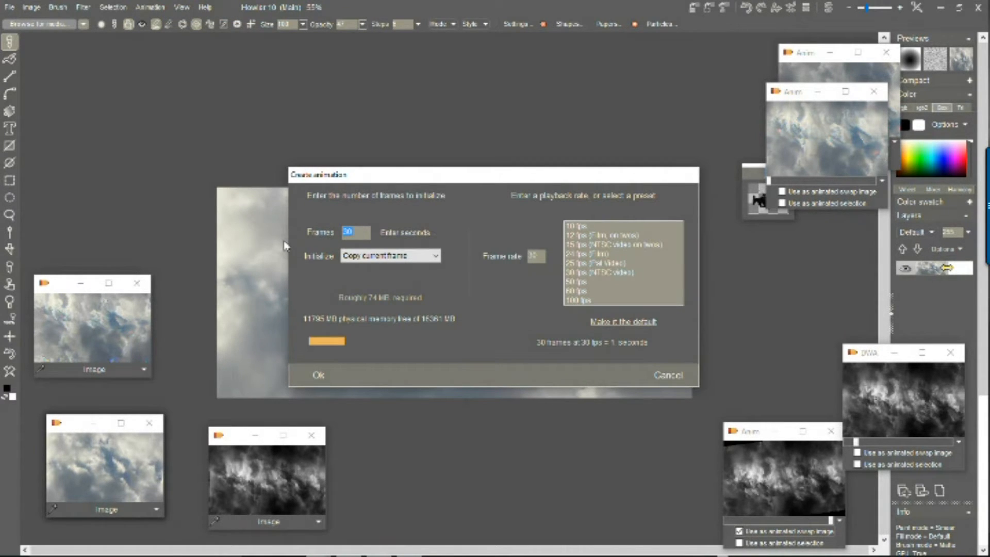
left_click(320, 375)
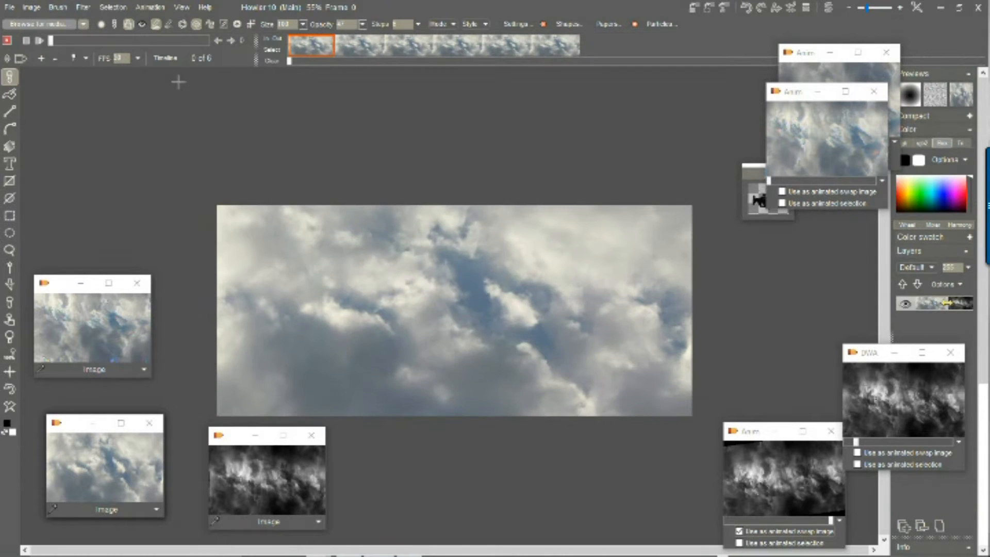
- Smear the middle of the clouds horizontally in frames 1 to 5, adding more smearing on each successive frame, and play the animation
left_click_drag(335, 45, 365, 49)
mouse_move(177, 325)
left_mouse_down()
mouse_move(330, 310)
mouse_move(731, 307)
left_mouse_up()
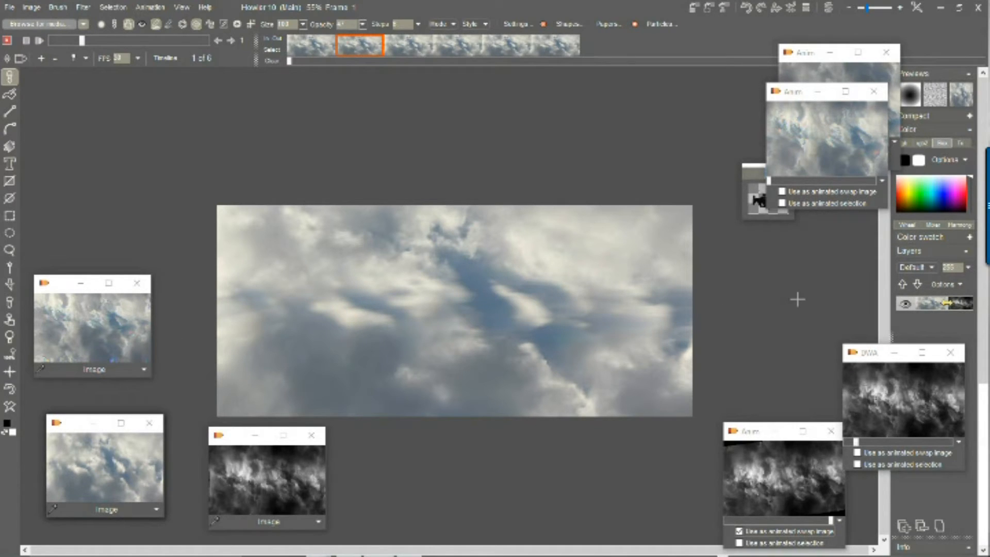
left_click(413, 48)
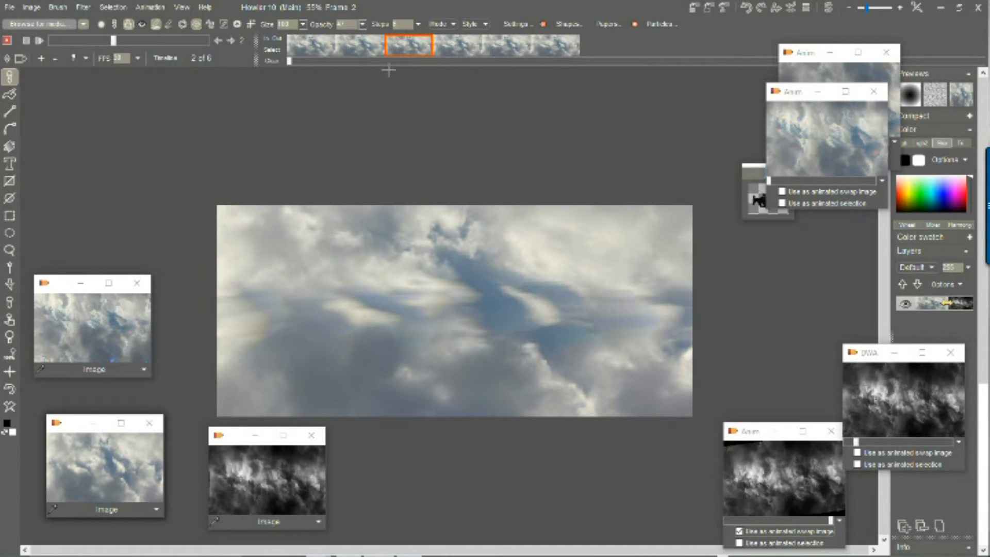
left_click(454, 48)
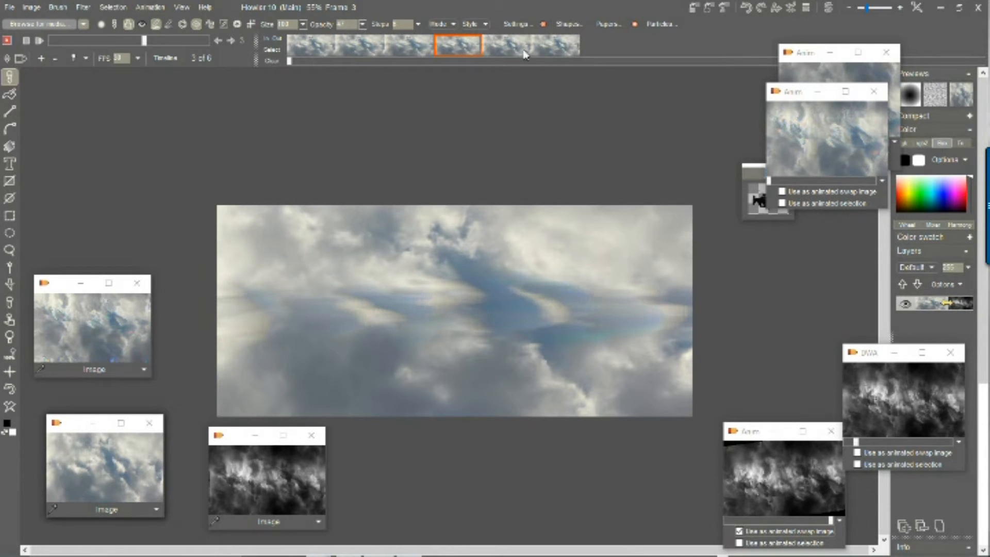
left_click(500, 48)
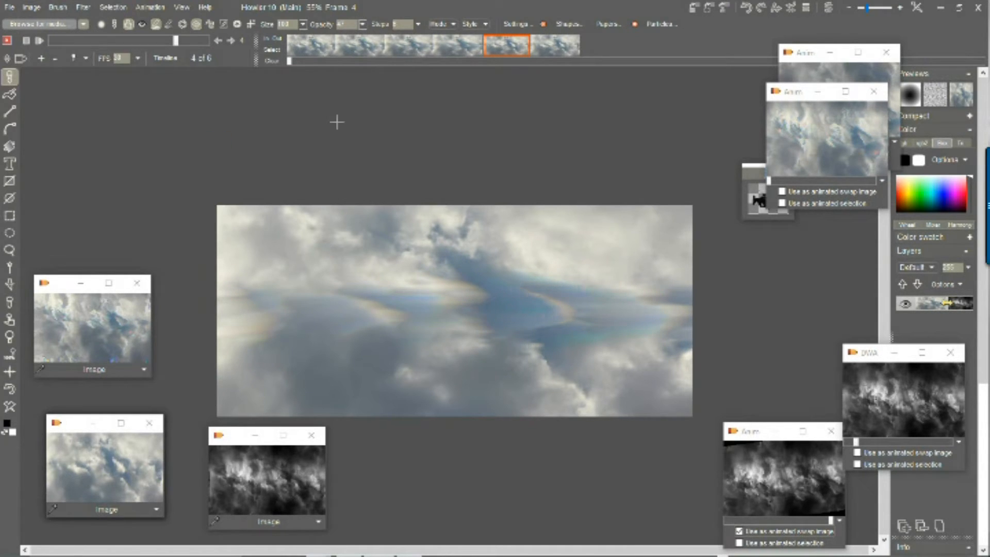
left_click(555, 49)
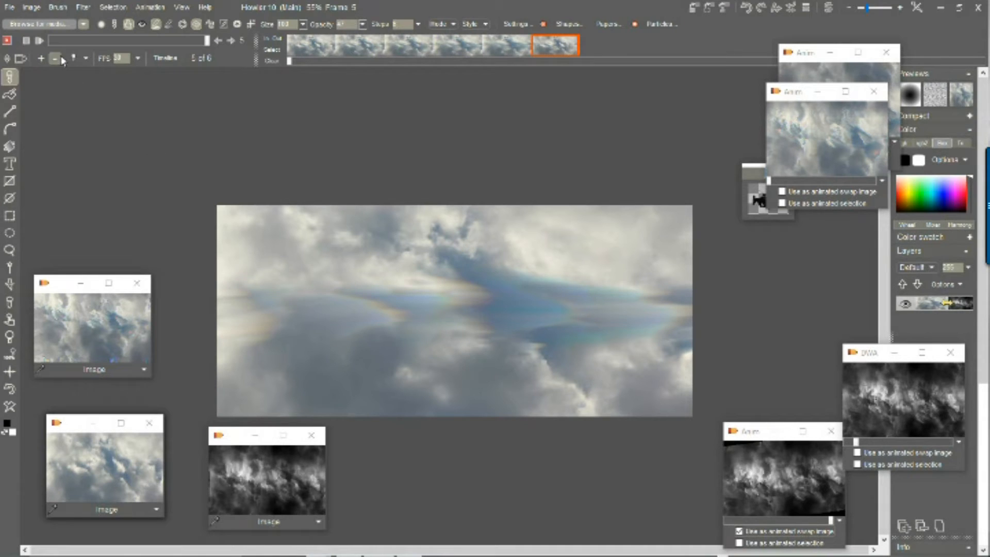
left_click(39, 40)
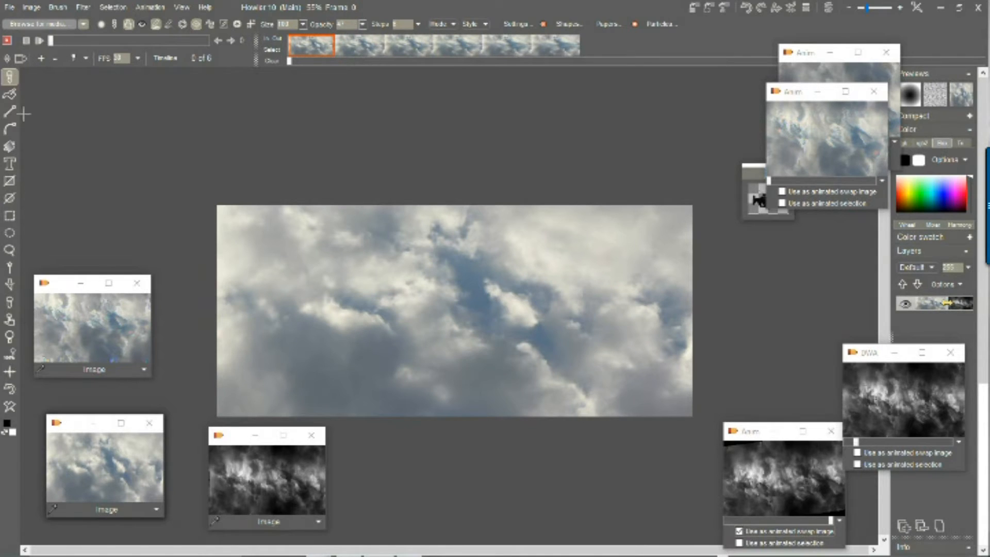
- Switch to the Warp tool and set its bias to 1.7
right_click(15, 150)
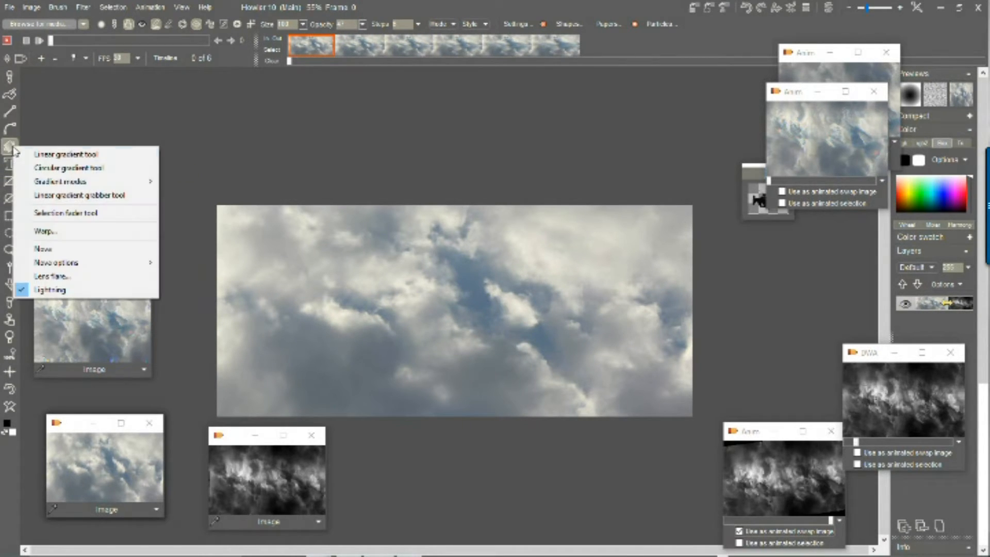
left_click(77, 232)
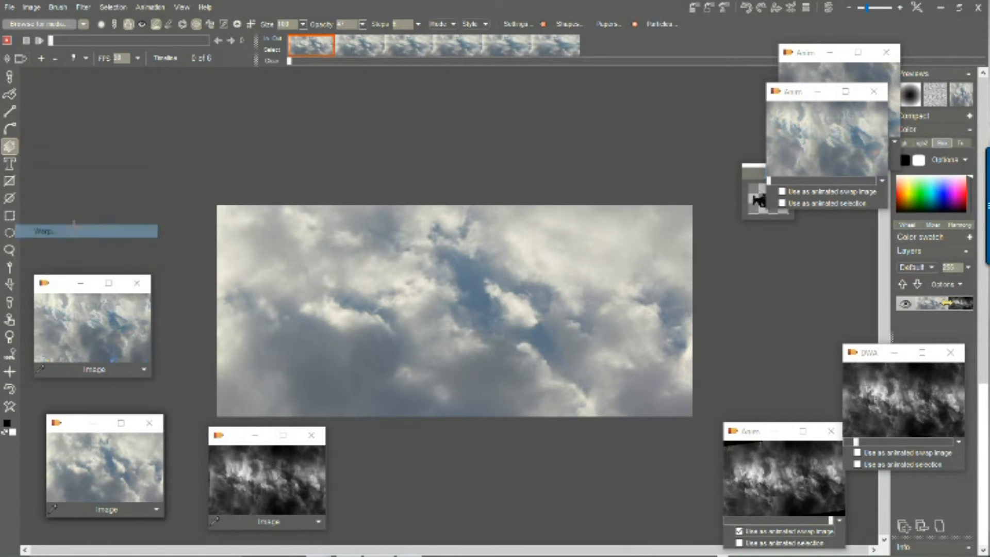
left_click_drag(404, 45, 398, 118)
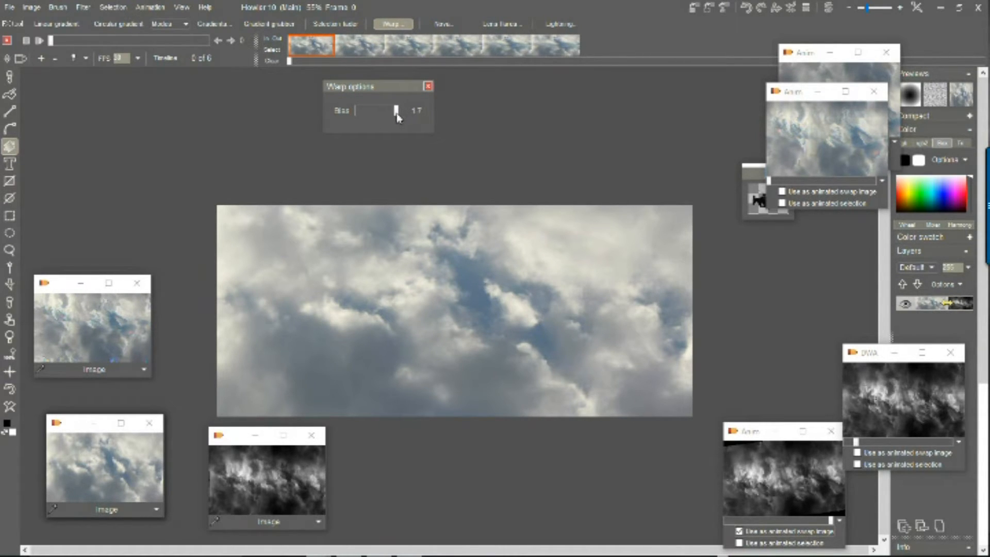
- Try a warp stroke across the upper-middle clouds, undo it, and set the Warp bias to 0.22
left_click_drag(384, 257, 452, 278)
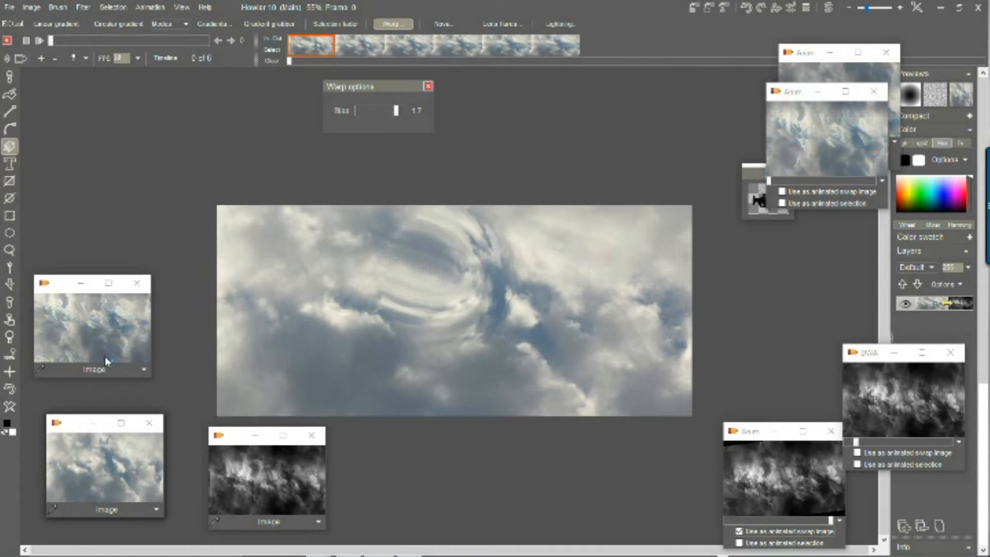
key("ctrl+z")
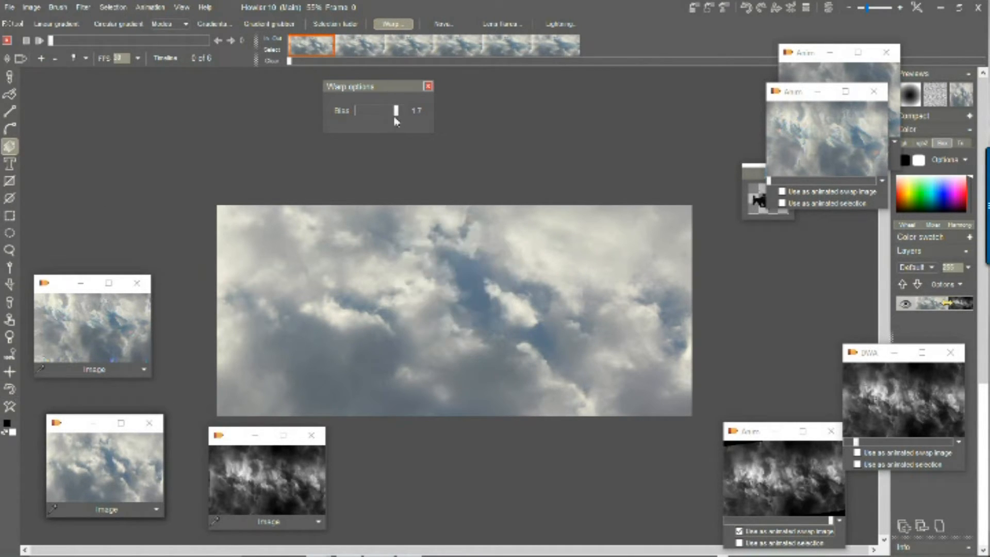
left_click_drag(371, 114, 361, 118)
mouse_move(382, 307)
left_mouse_down()
mouse_move(507, 305)
mouse_move(399, 303)
left_mouse_up()
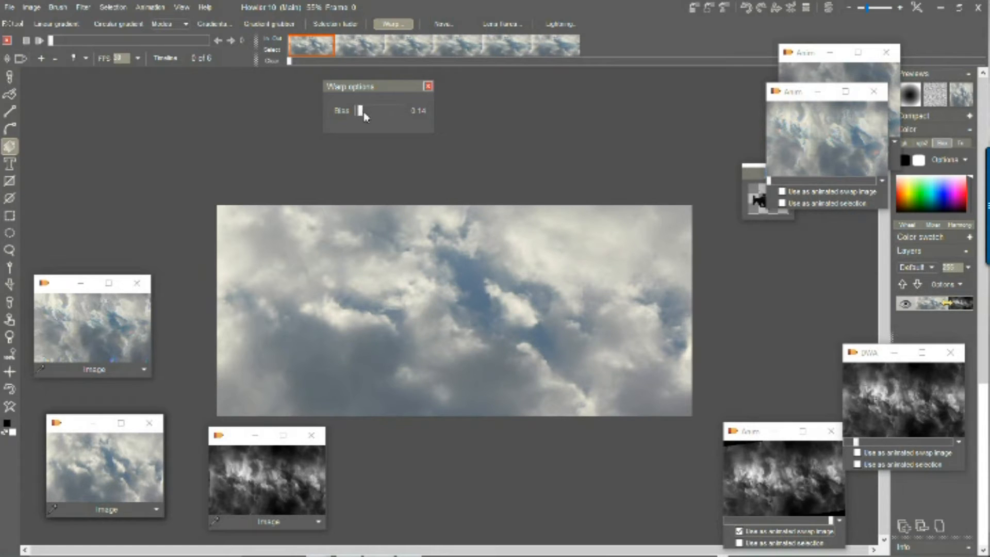
left_click_drag(365, 116, 367, 116)
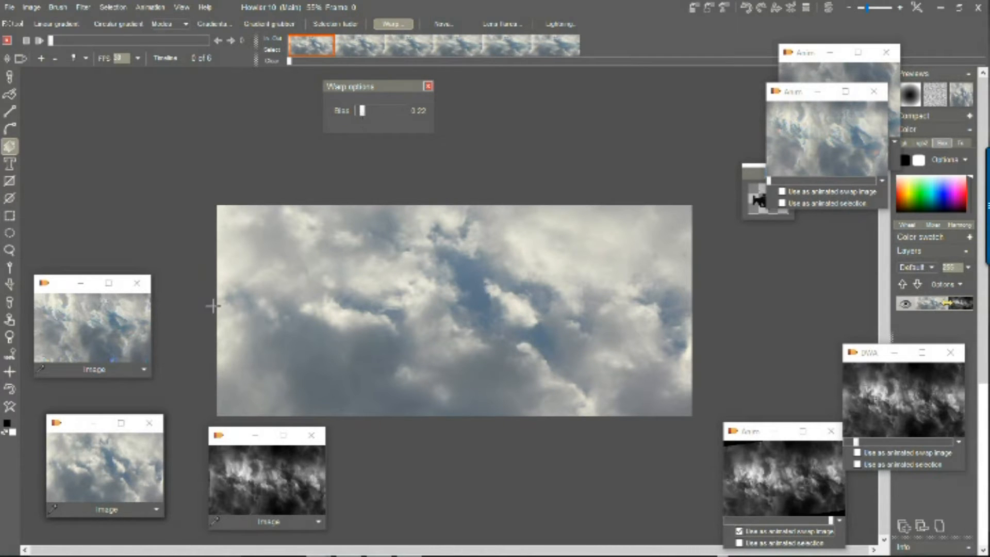
- Warp the clouds with a differently placed stroke in each frame from 0 to 5 and return to frame 0
mouse_move(211, 308)
left_mouse_down()
mouse_move(542, 314)
mouse_move(192, 308)
left_mouse_up()
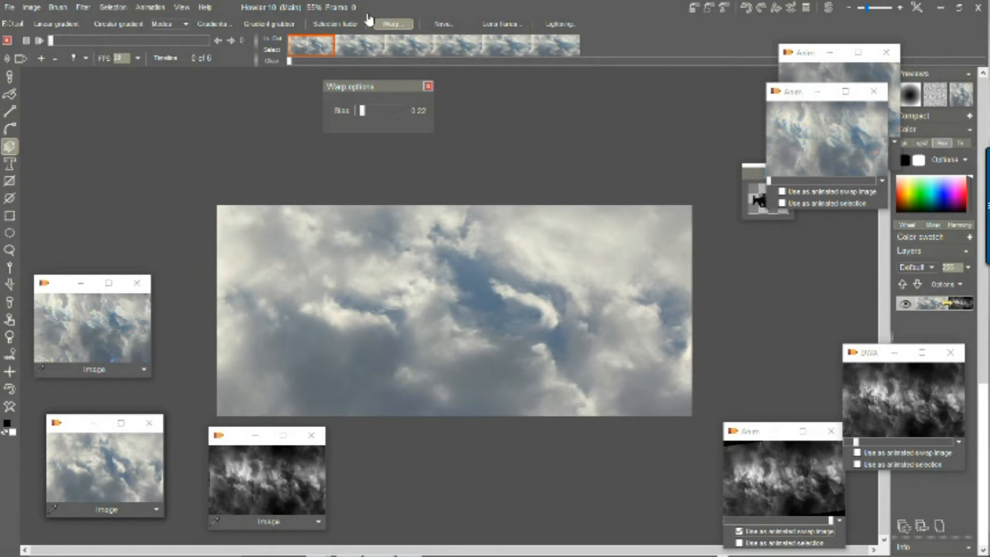
left_click(342, 54)
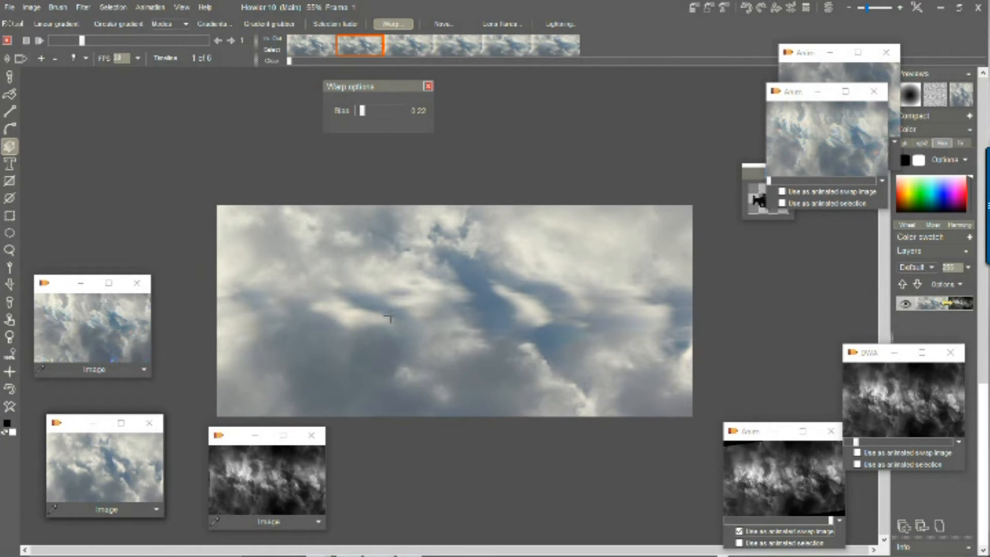
left_click_drag(391, 293, 431, 283)
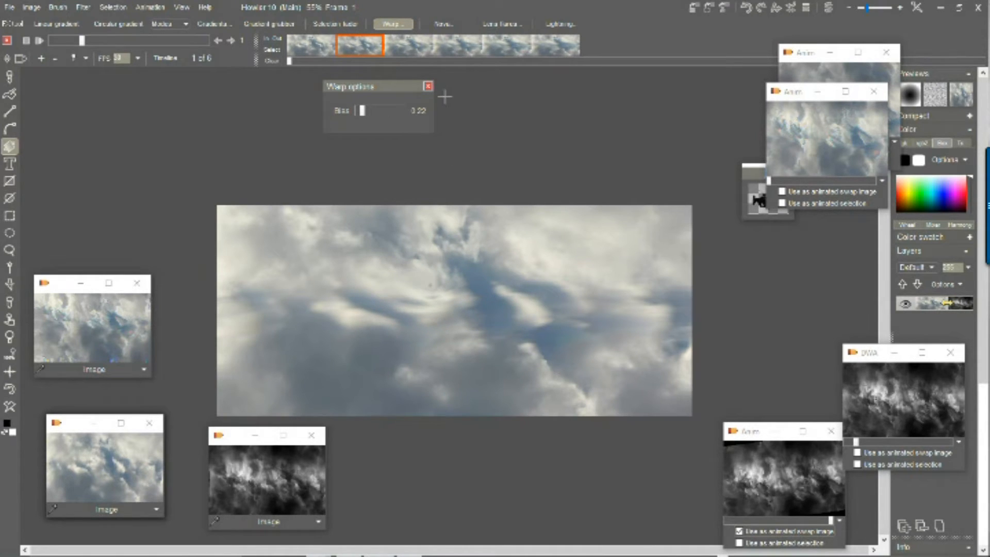
left_click(402, 41)
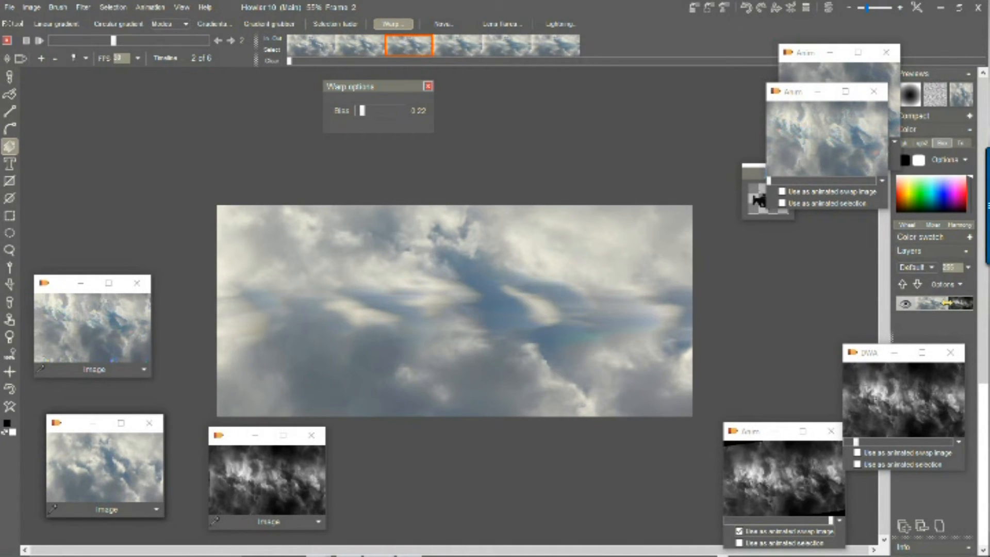
left_click_drag(458, 310, 504, 310)
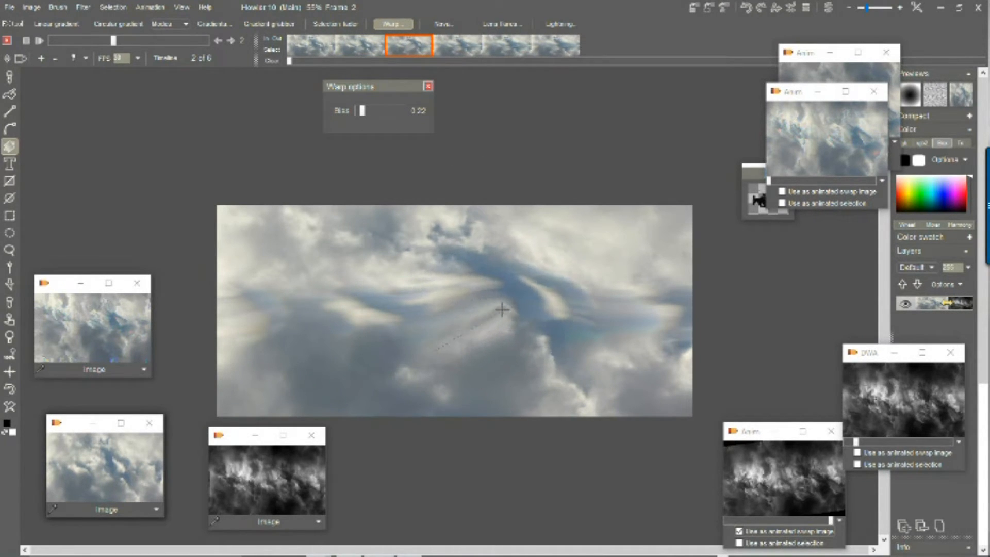
left_click(459, 46)
left_click_drag(376, 303, 301, 258)
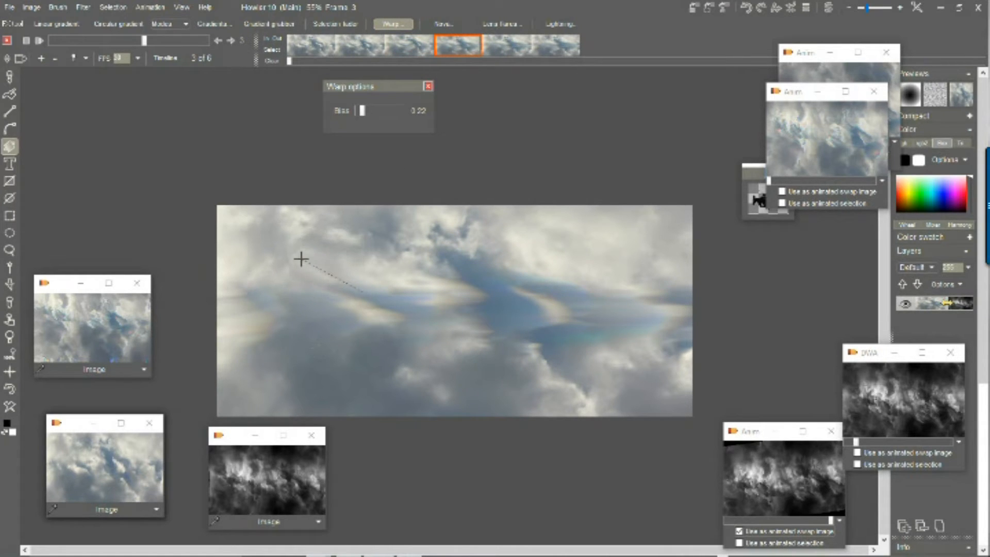
left_click(499, 49)
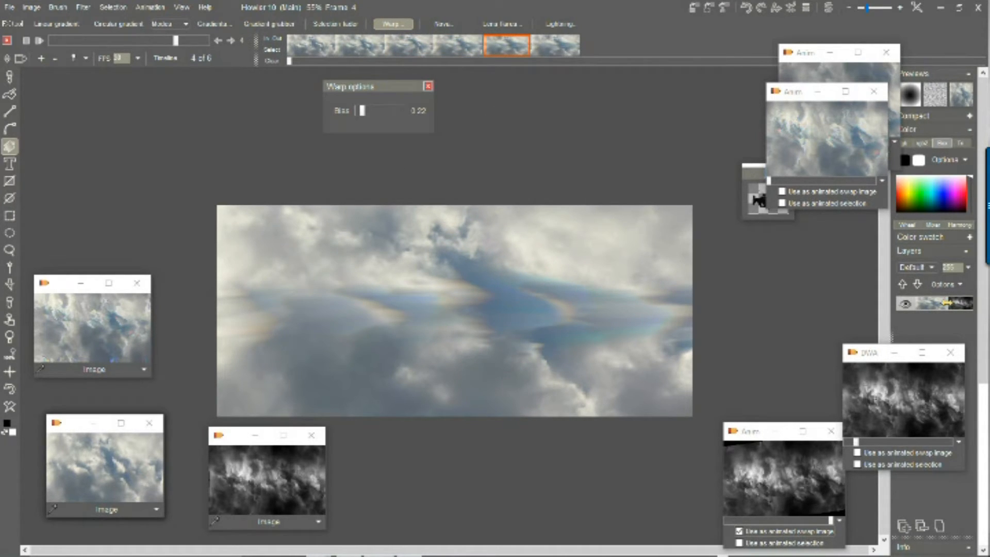
left_click_drag(330, 314, 495, 263)
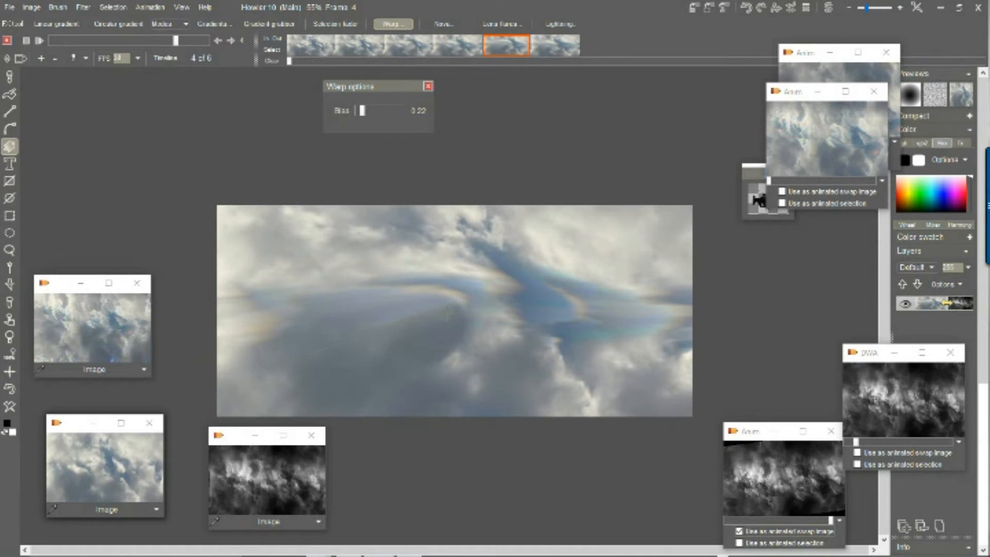
left_click(556, 45)
left_click_drag(547, 279, 685, 232)
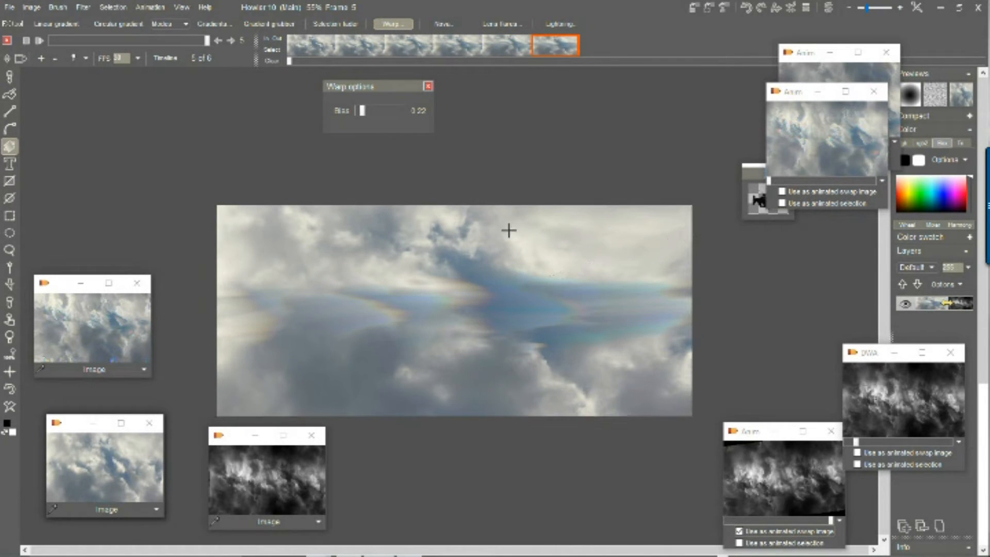
mouse_move(207, 40)
left_mouse_down()
mouse_move(129, 41)
mouse_move(208, 41)
left_mouse_up()
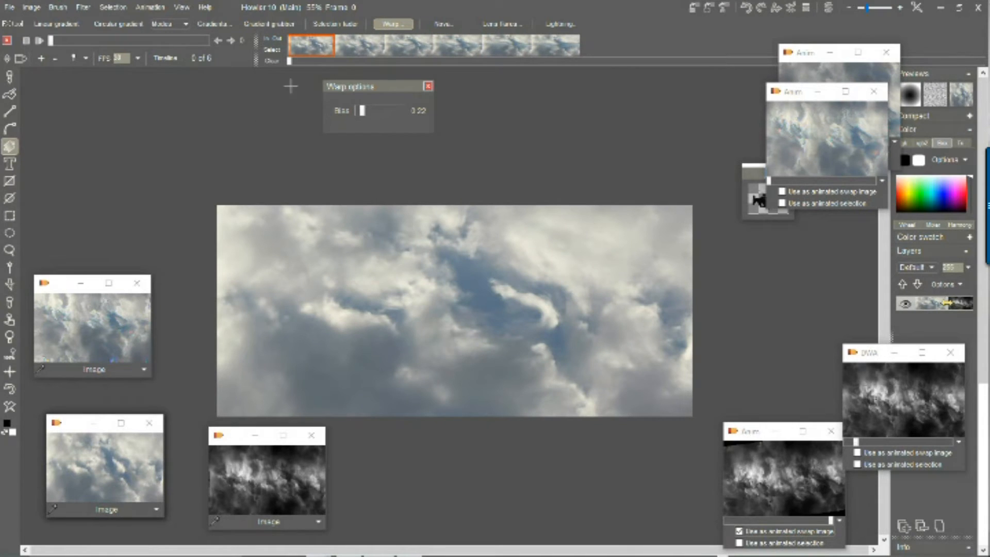
- Store a copy of the six-frame warped animation in its own animation window
left_click(83, 7)
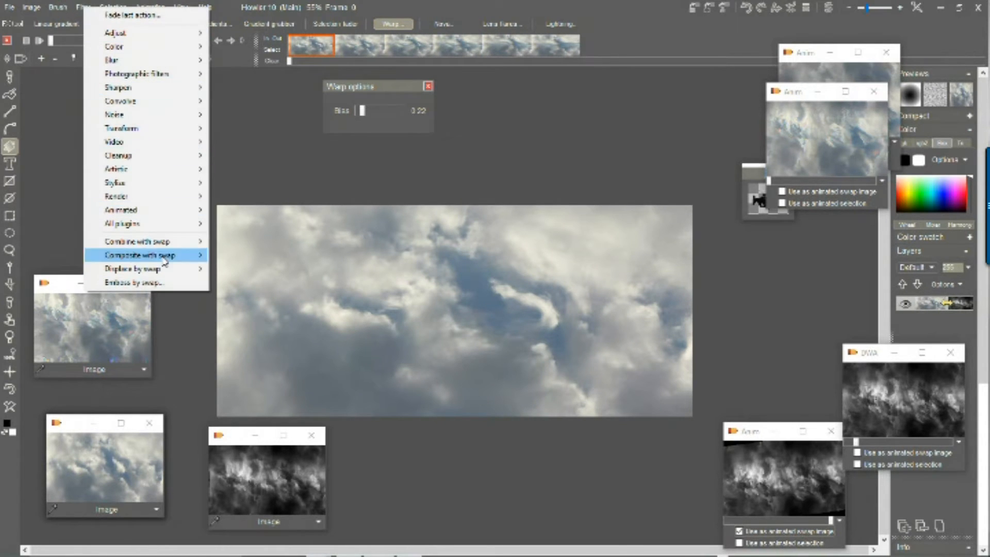
mouse_move(132, 209)
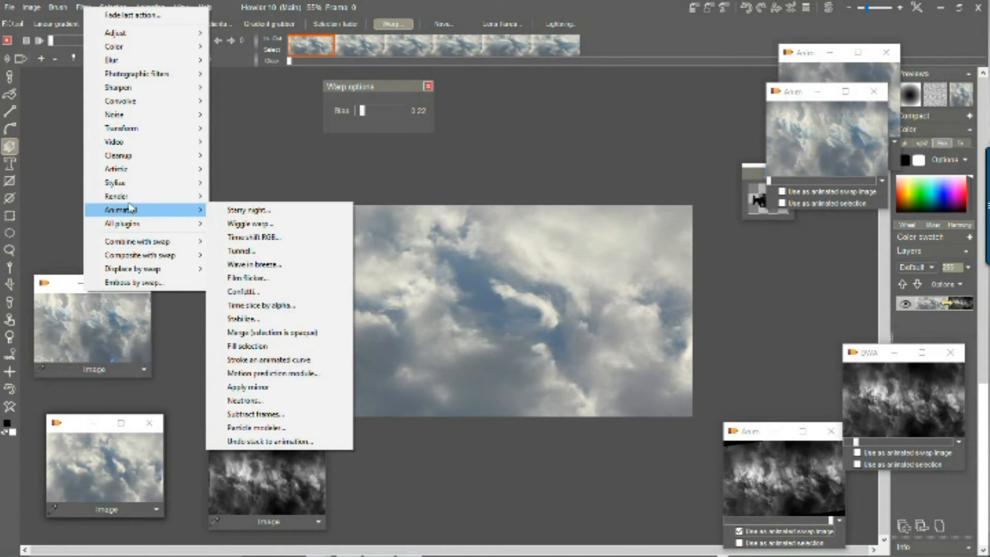
left_click(149, 7)
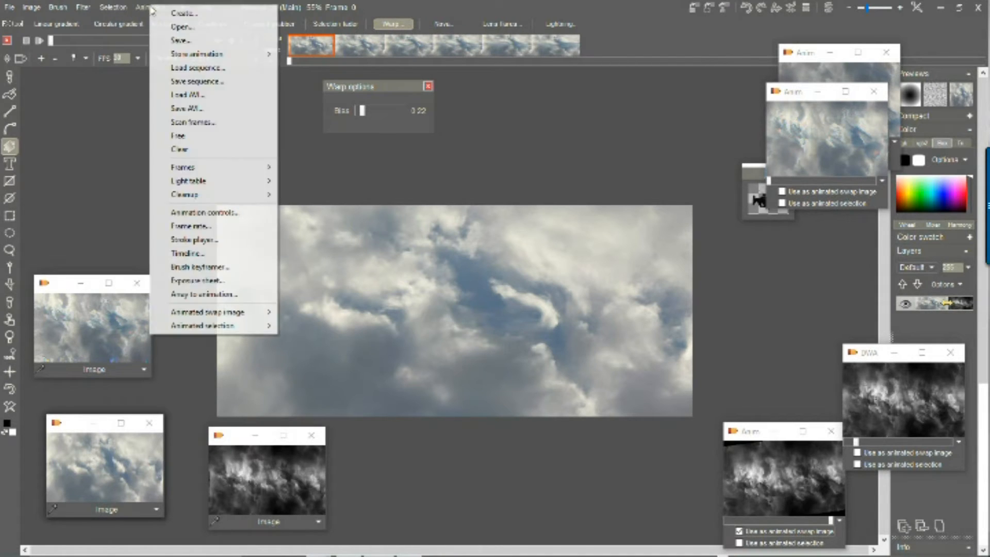
mouse_move(243, 54)
left_click(316, 58)
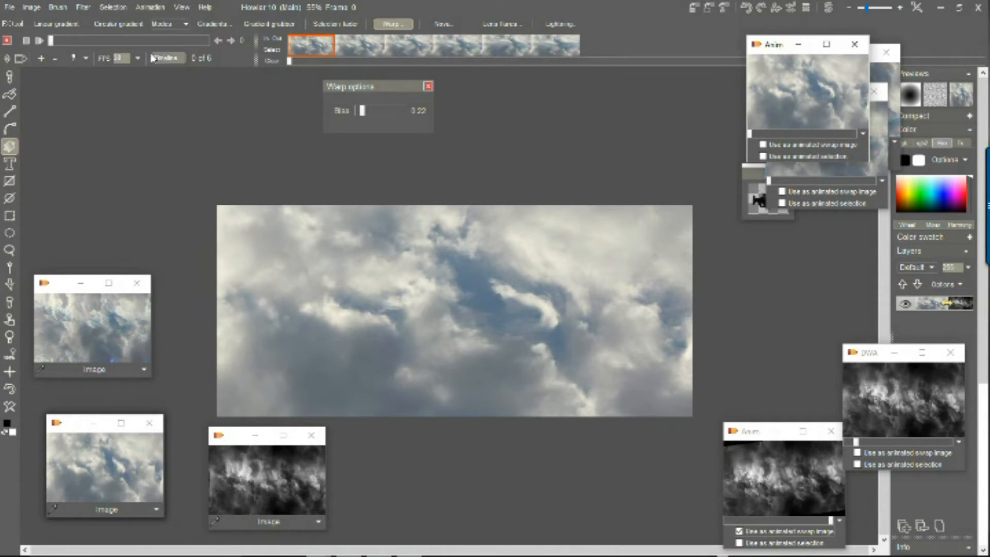
- Do a dry run of the Motion prediction module extrapolating frames with 20 tweens, search distance 128 and grid spacing 12
left_click(82, 7)
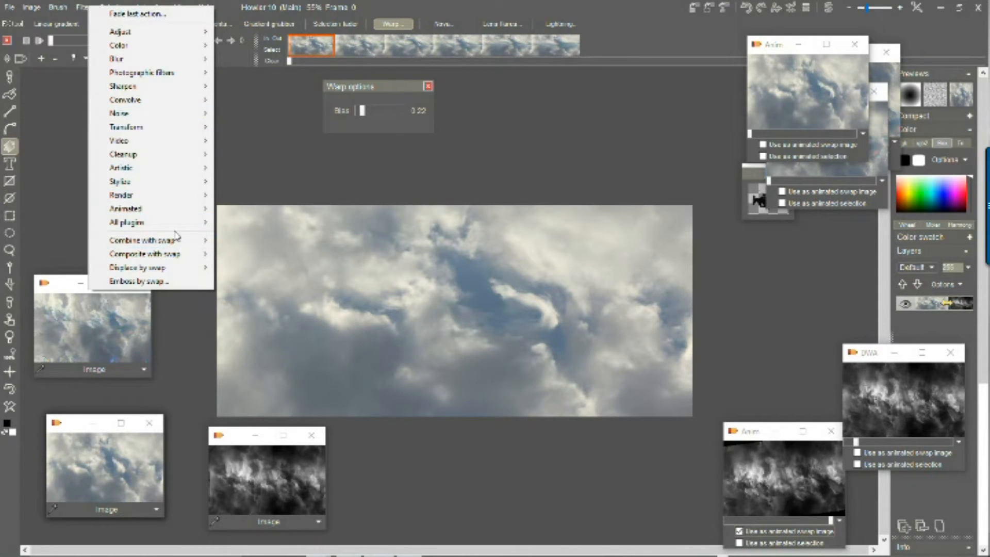
mouse_move(154, 212)
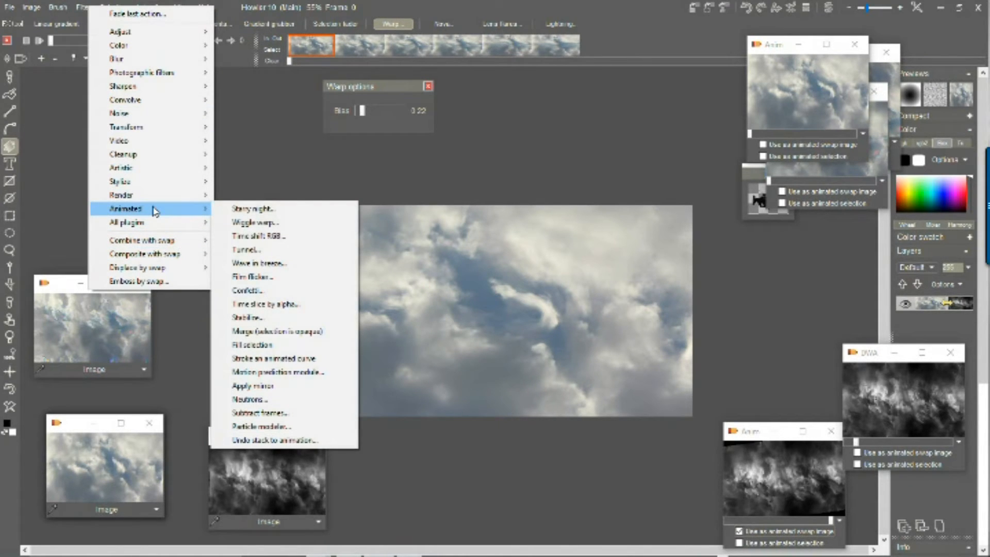
left_click(318, 372)
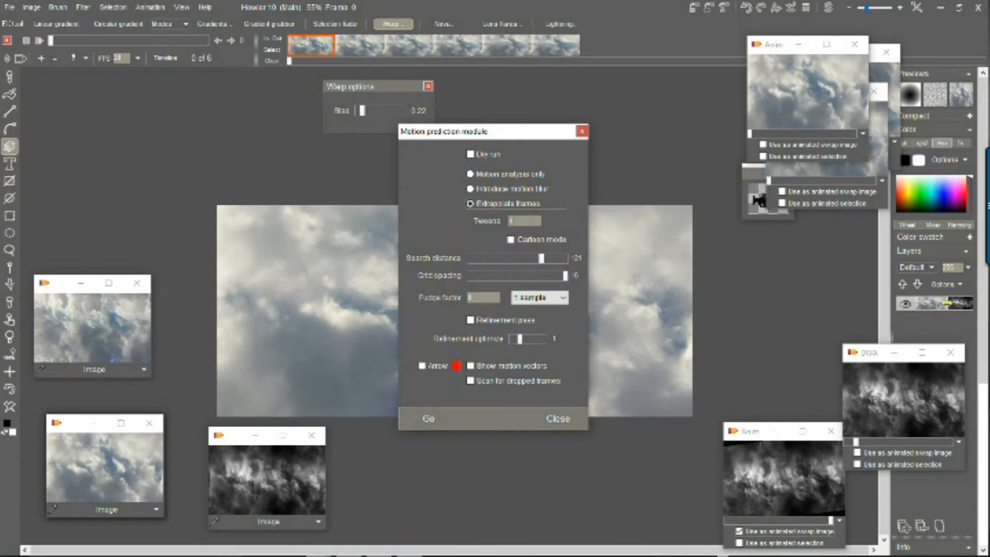
type("2")
left_click_drag(548, 264, 546, 284)
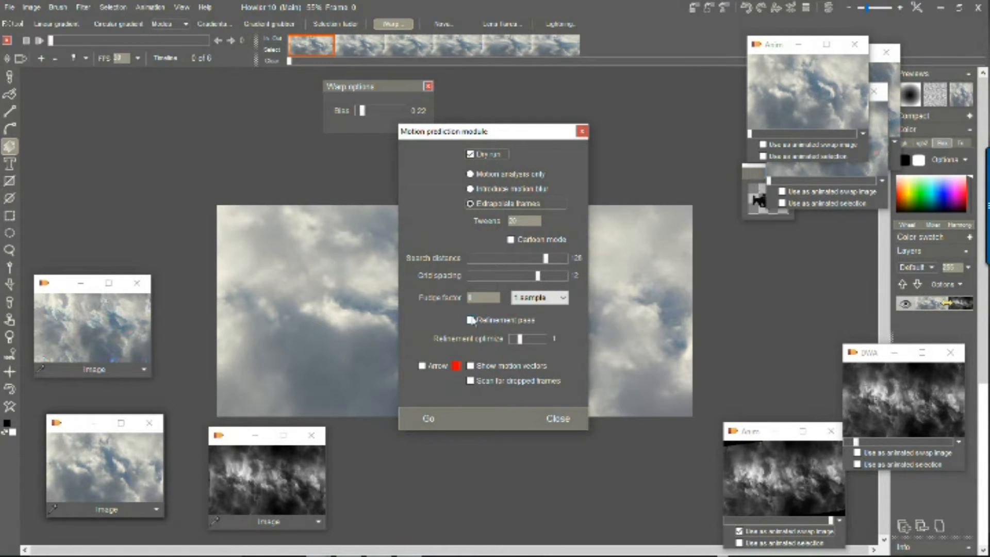
left_click(431, 418)
left_click(477, 310)
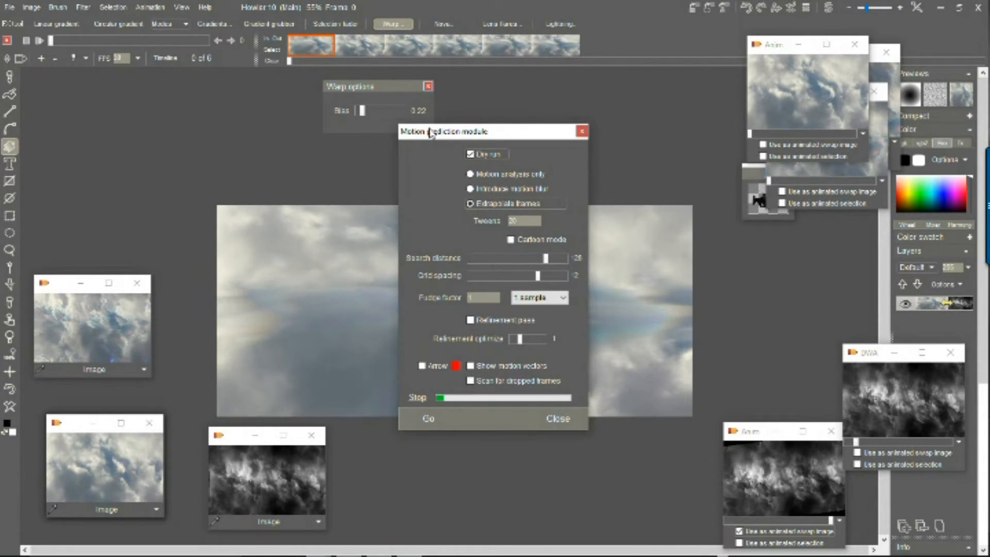
- Generate the extrapolated animation with 44 tweens and dry run off, and close the Motion prediction module
left_click_drag(430, 133, 701, 151)
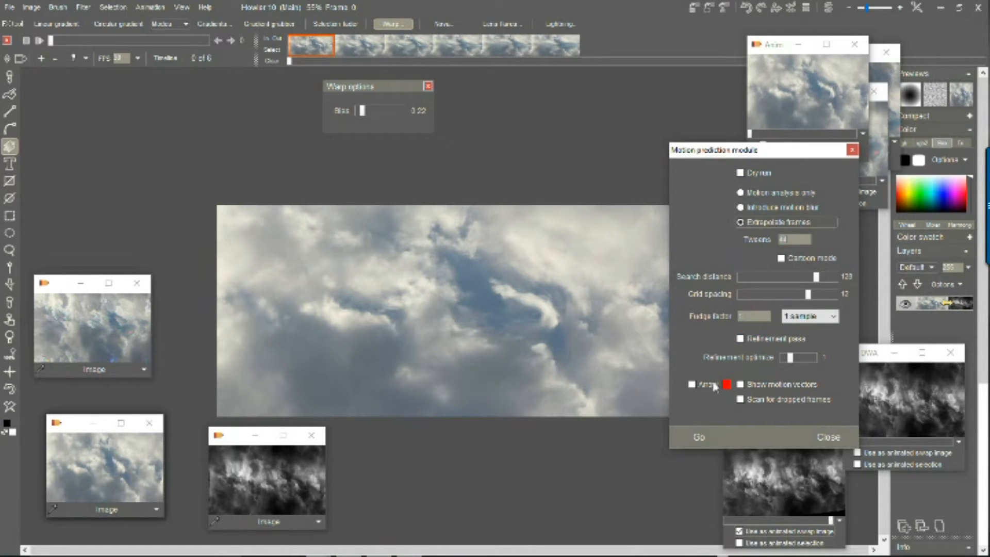
left_click(697, 436)
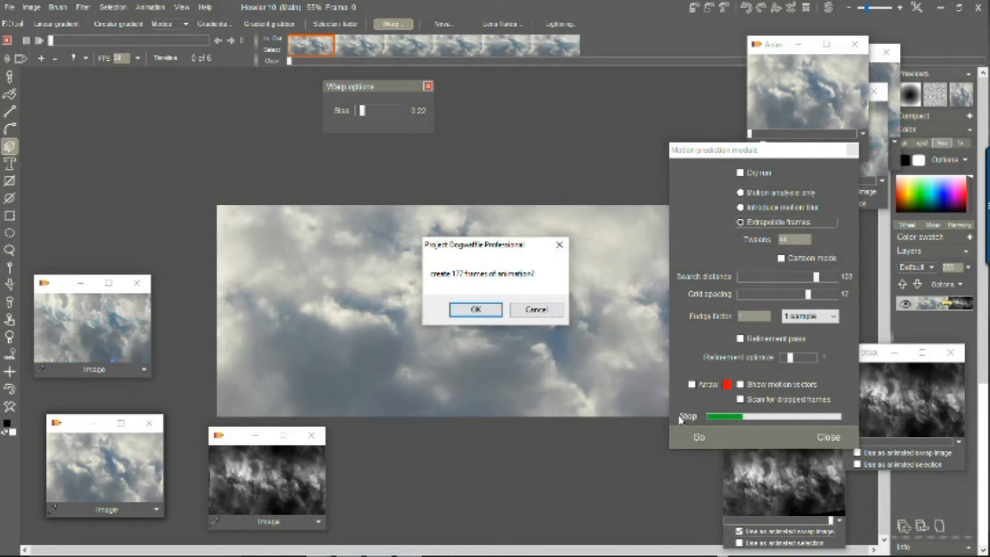
left_click(476, 310)
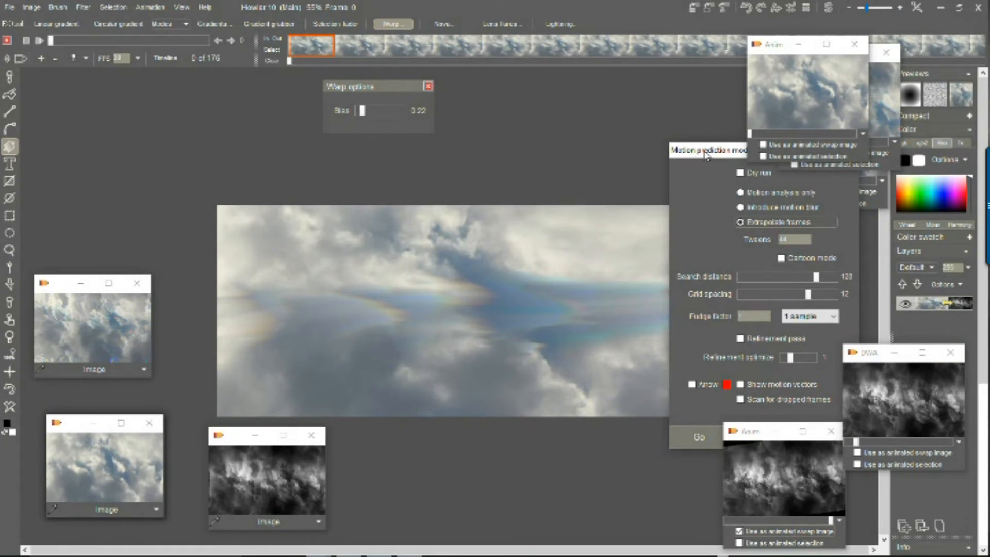
left_click_drag(706, 153, 491, 176)
left_click(625, 175)
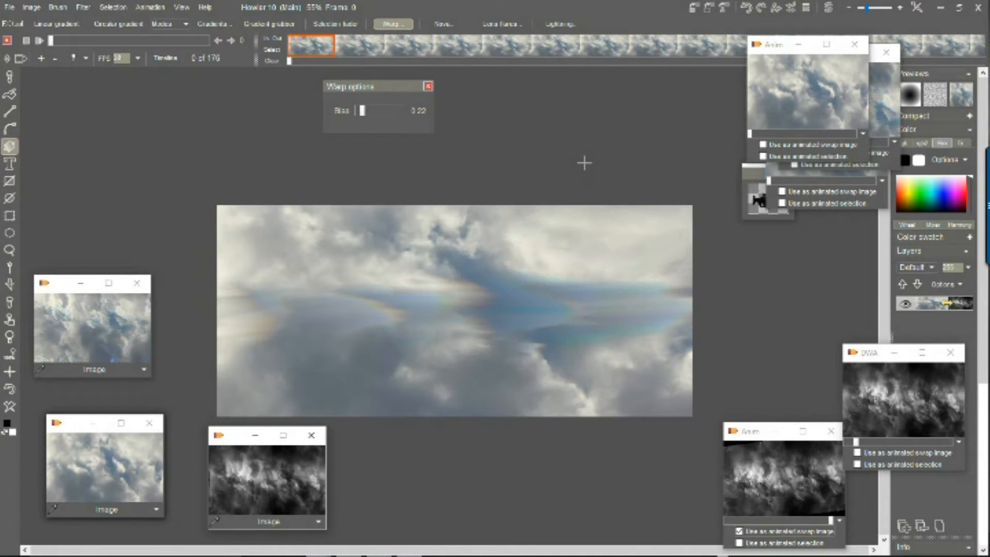
- Play the extrapolated animation and inspect the in-between frames around 17, 76 and 136
mouse_move(65, 42)
left_mouse_down()
mouse_move(330, 38)
mouse_move(49, 59)
mouse_move(67, 42)
left_mouse_up()
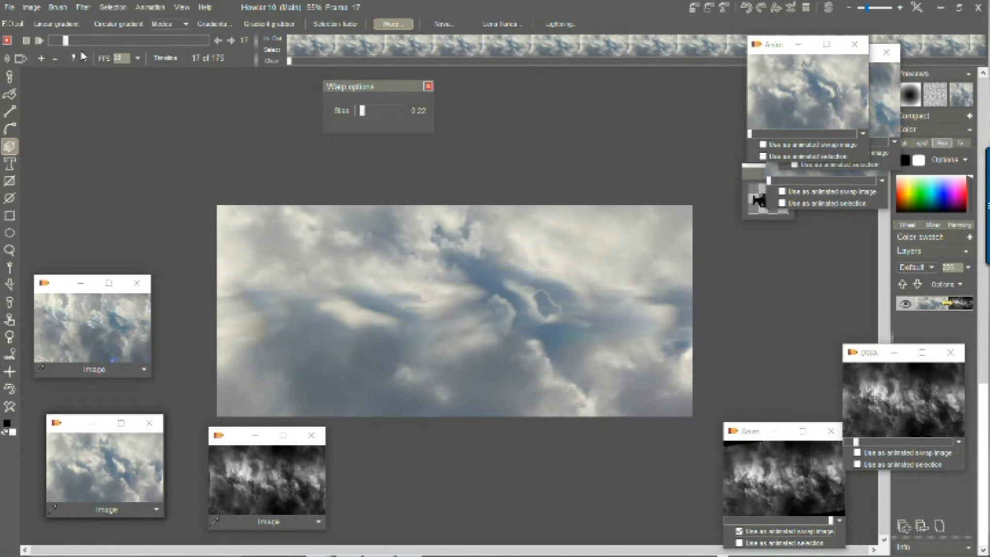
left_click(39, 40)
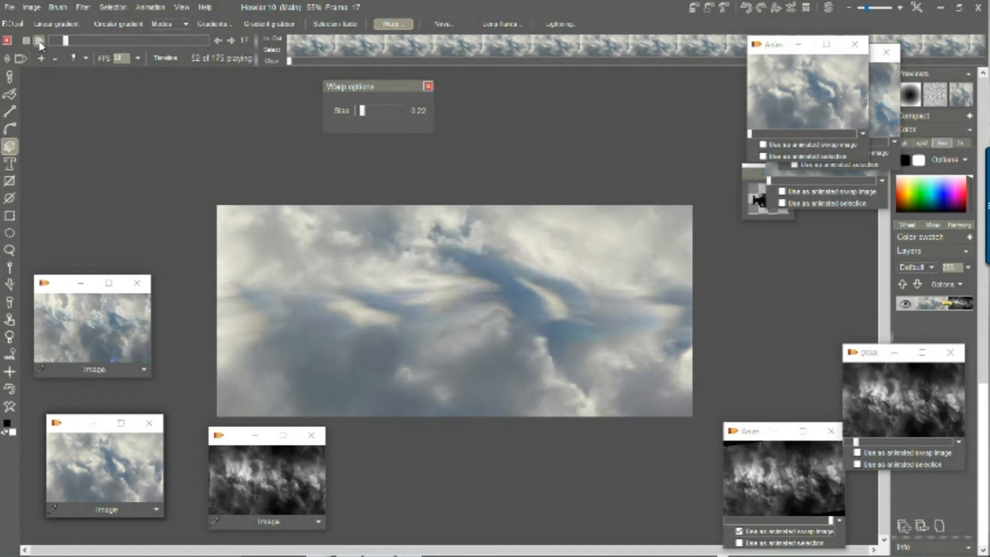
left_click(117, 40)
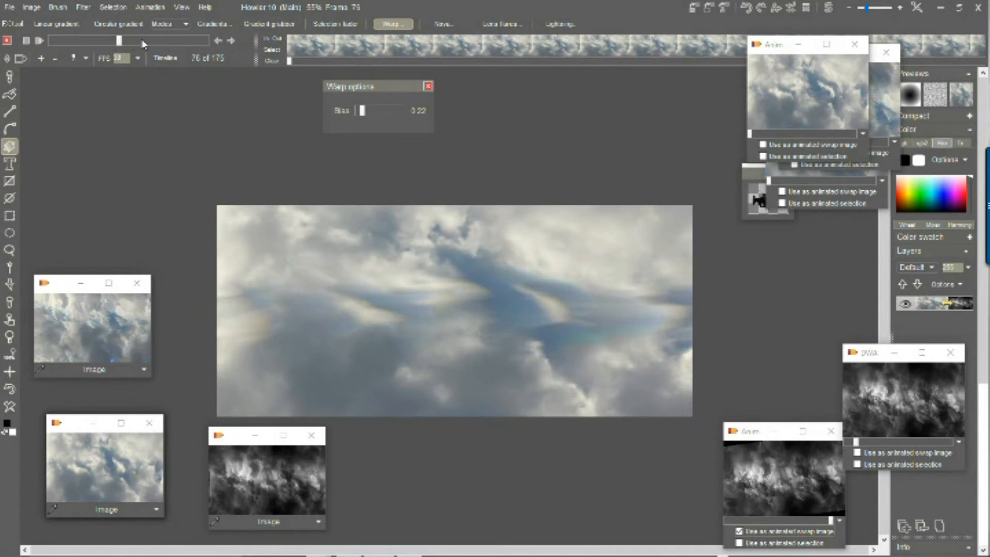
left_click(142, 41)
- Store a copy of the extrapolated cloud animation as a DWA animation
left_click(146, 8)
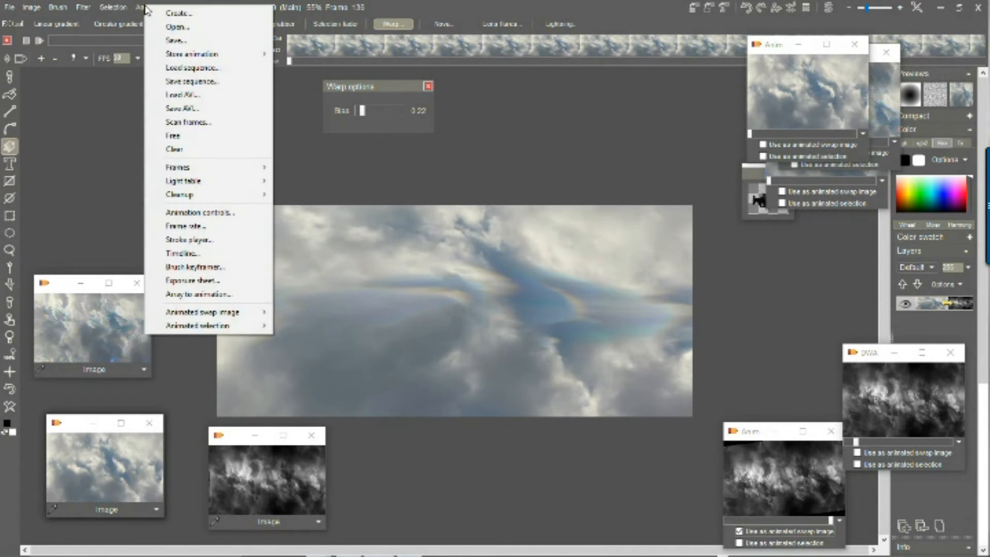
mouse_move(213, 54)
left_click(323, 68)
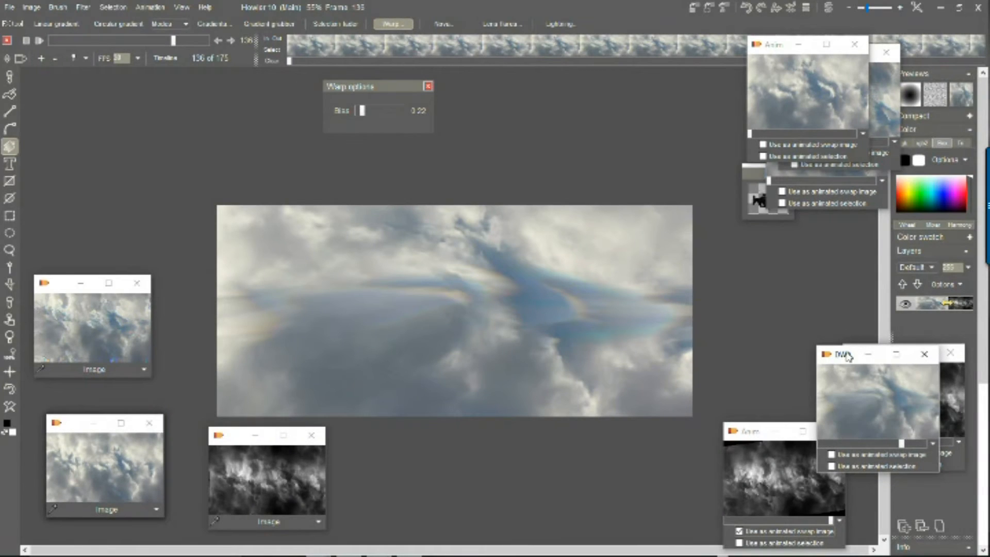
- Use the stored DWA cloud copy as the animated swap image from about its midpoint, and scrub the main animation to frame 104
left_click_drag(847, 356, 752, 245)
left_click(749, 345)
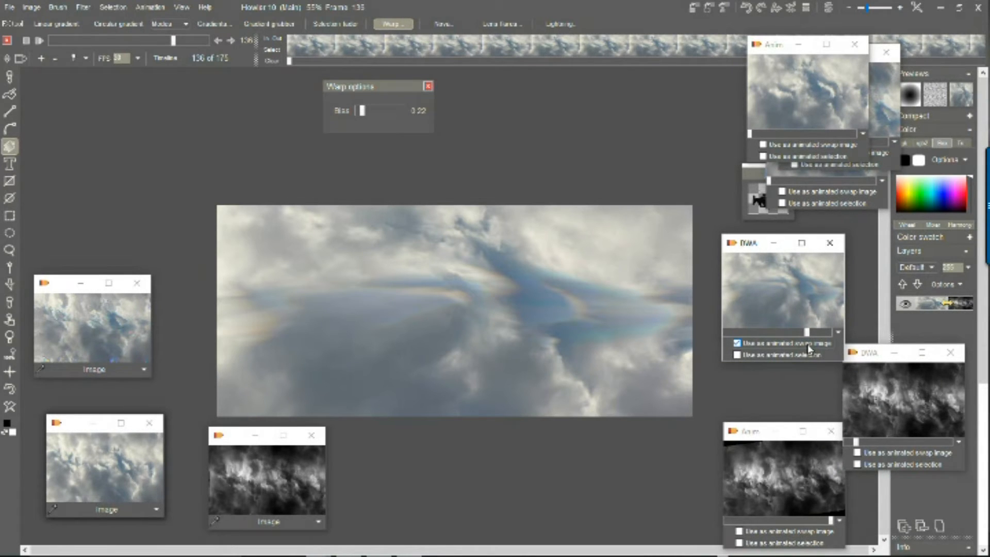
left_click_drag(806, 332, 784, 334)
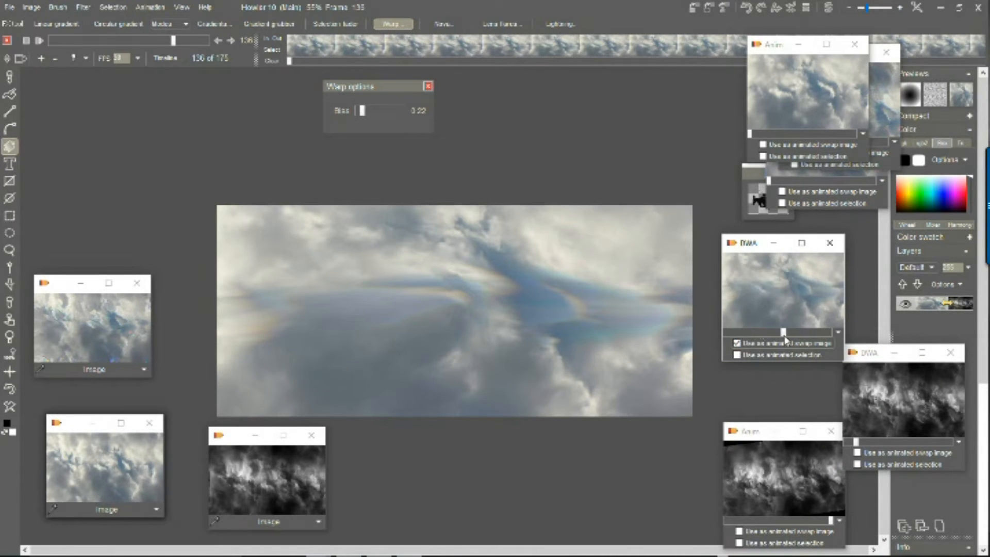
left_click_drag(72, 40, 145, 45)
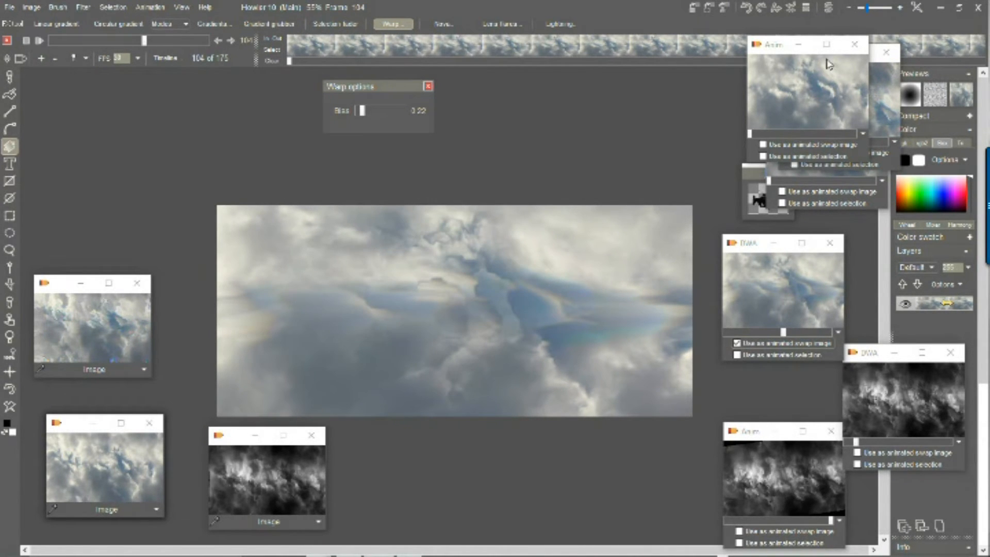
- Preview the animation mixed with the swap image while scrubbing to frame 141, and switch the mixing off again
left_click(967, 97)
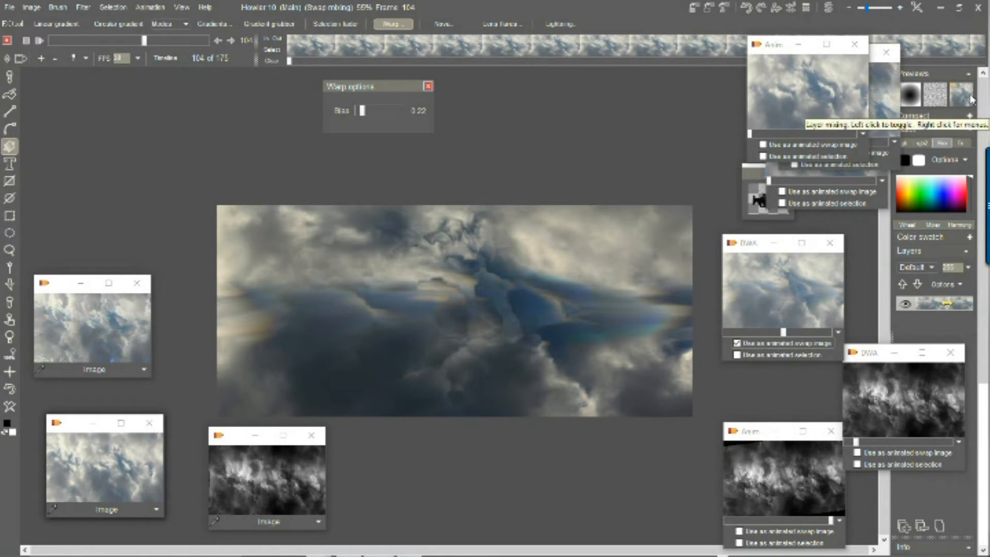
left_click_drag(145, 46, 178, 64)
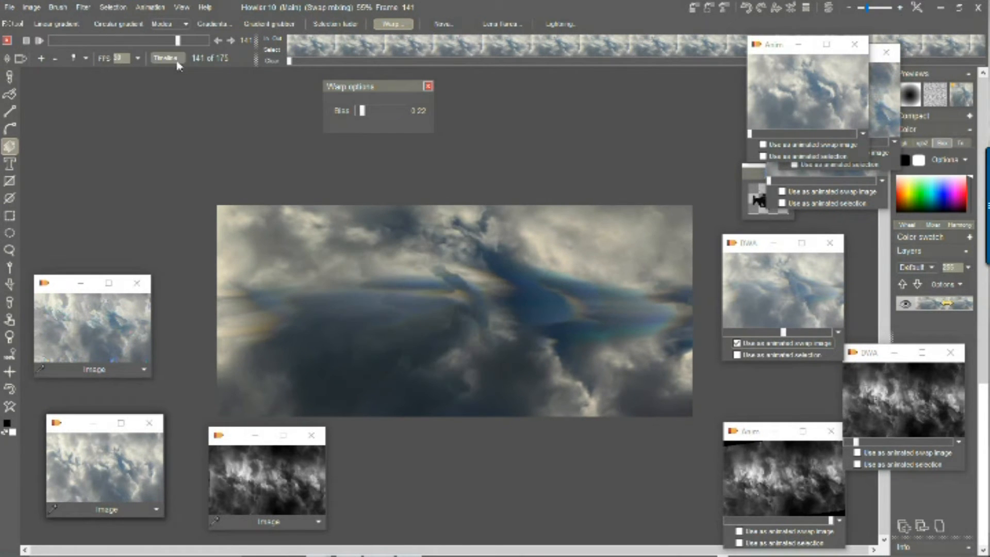
left_click(968, 97)
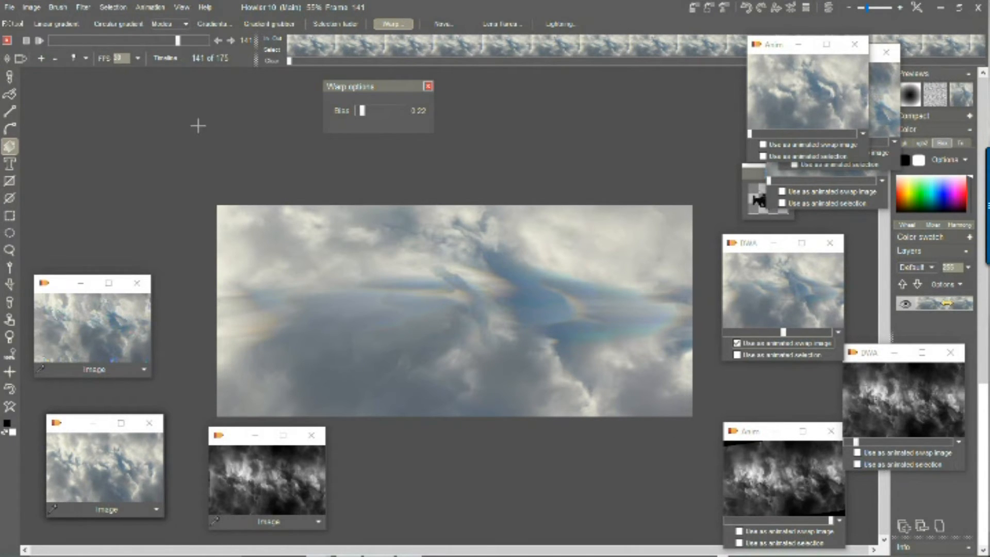
- Displace the cloud animation by its swap image on all frames, with the displacement at about two thirds strength
left_click(83, 7)
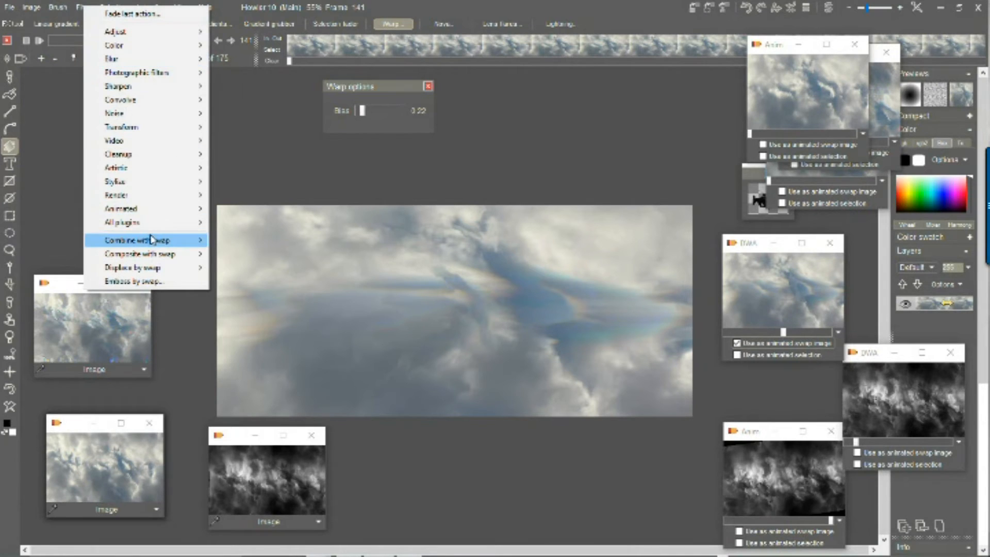
mouse_move(140, 274)
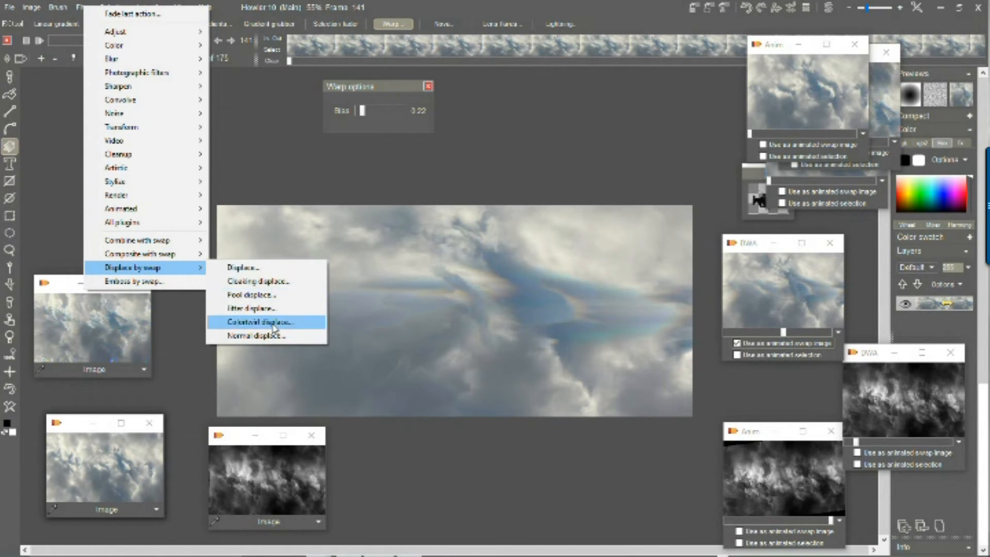
left_click(253, 268)
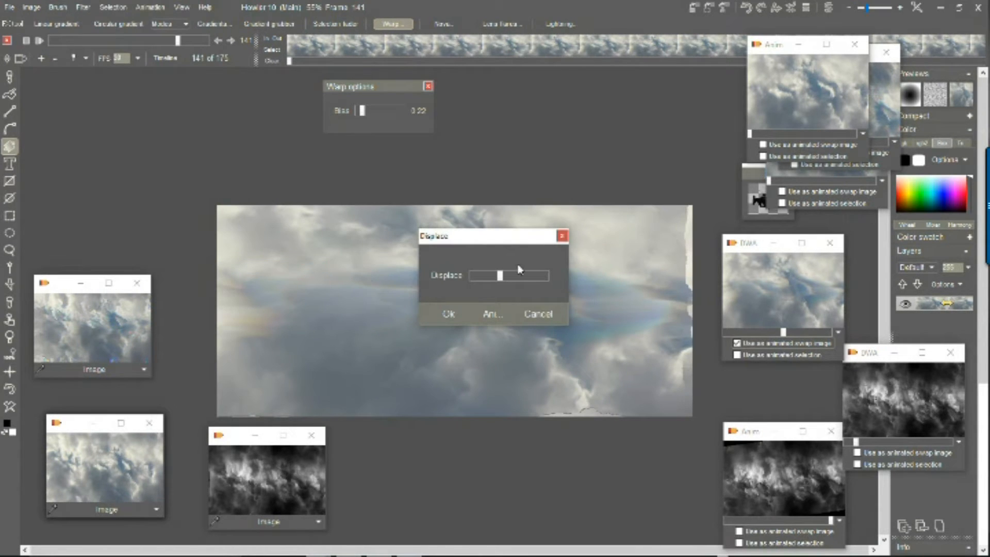
left_click_drag(505, 279, 539, 277)
left_click_drag(513, 238, 272, 155)
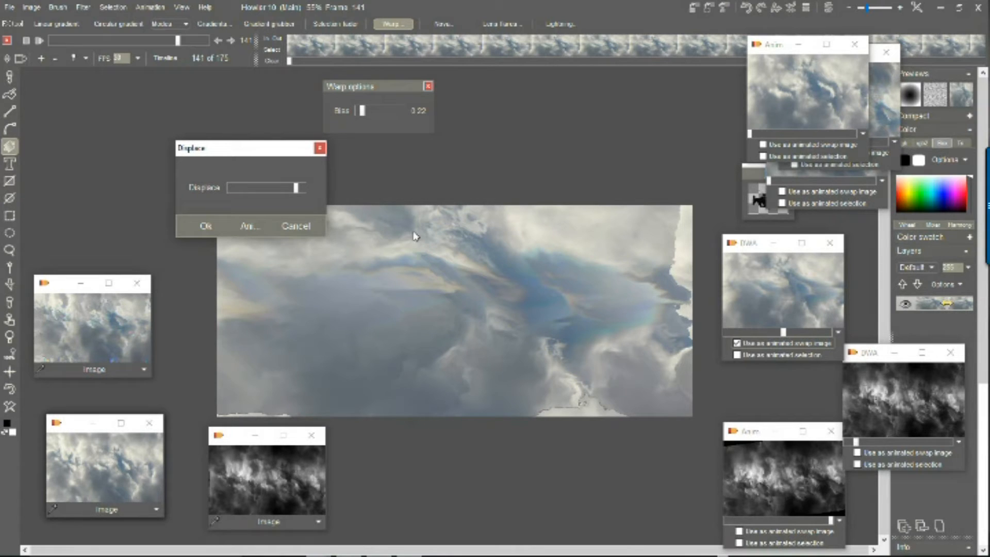
mouse_move(296, 188)
left_mouse_down()
mouse_move(270, 188)
mouse_move(296, 187)
mouse_move(281, 187)
left_mouse_up()
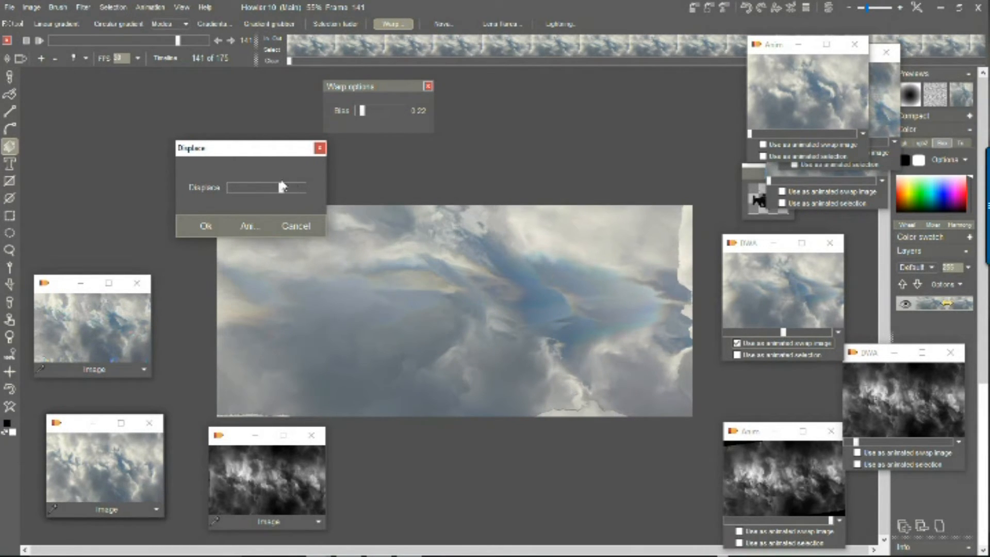
left_click(249, 227)
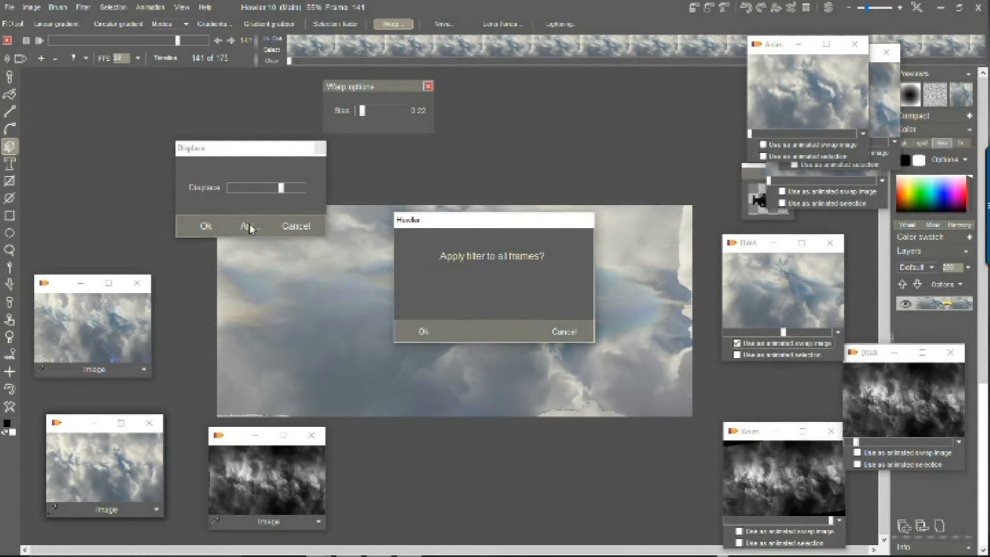
left_click(424, 331)
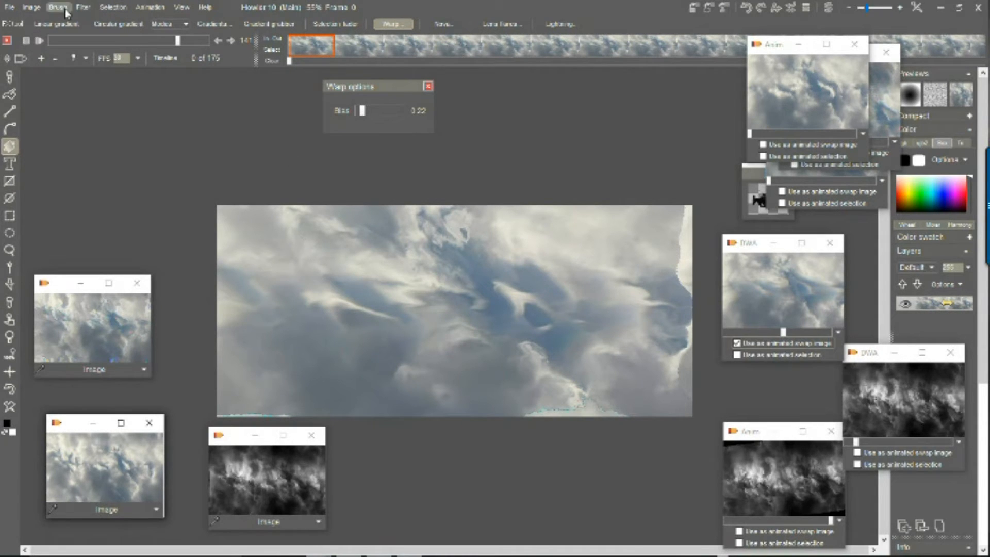
- Crop the displaced animation to an inner cloud area that excludes the ragged borders
left_click(31, 7)
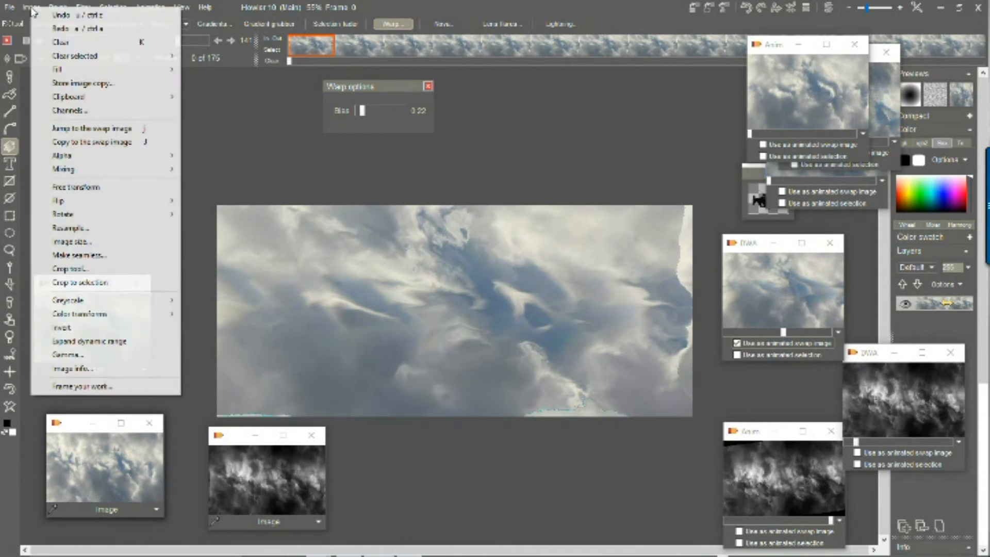
left_click(91, 269)
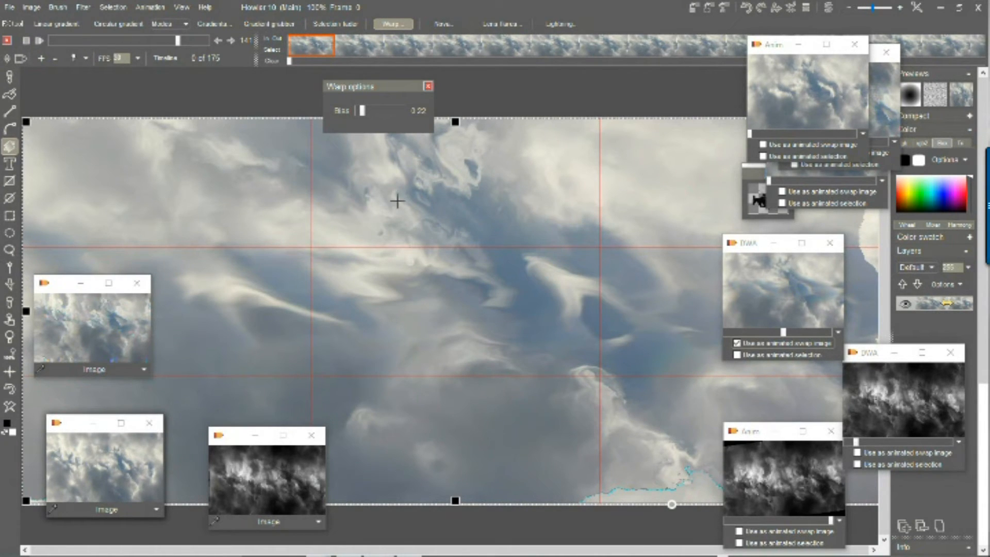
left_click_drag(456, 503, 458, 426)
left_click_drag(25, 317, 184, 317)
left_click_drag(553, 335, 523, 292)
right_click(419, 268)
left_click(471, 275)
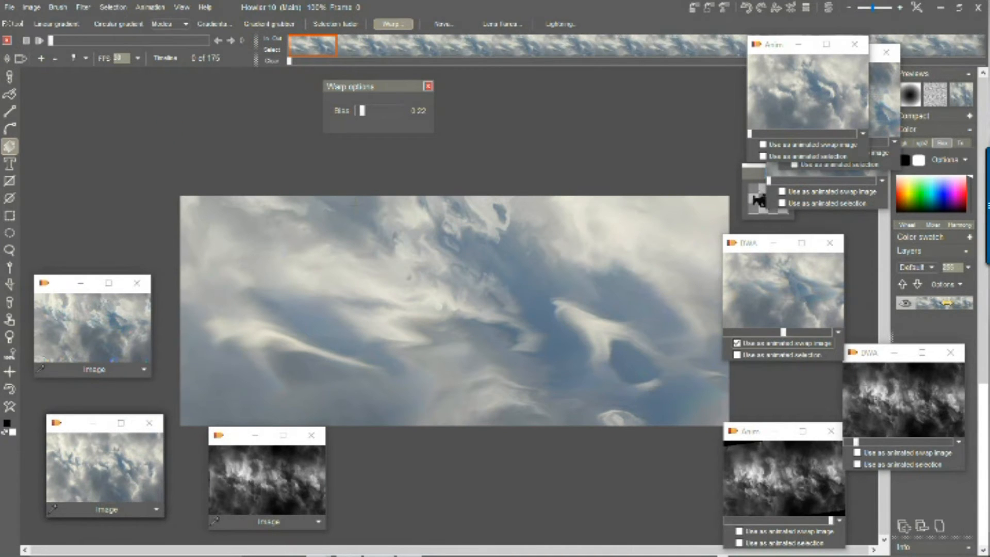
- Delete the opening block of frames up to about frame 49
mouse_move(50, 41)
left_mouse_down()
mouse_move(267, 51)
mouse_move(46, 58)
left_mouse_up()
left_click(97, 42)
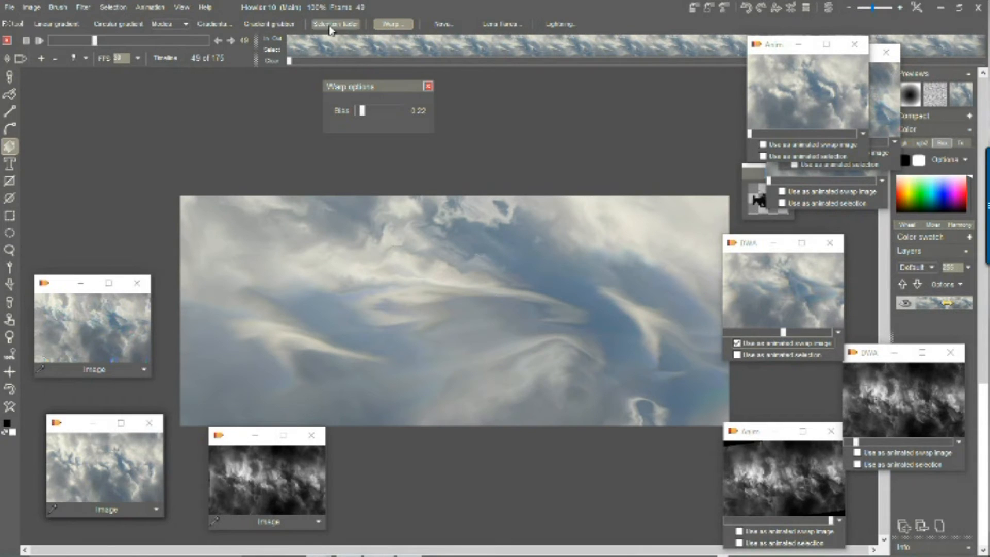
right_click(321, 42)
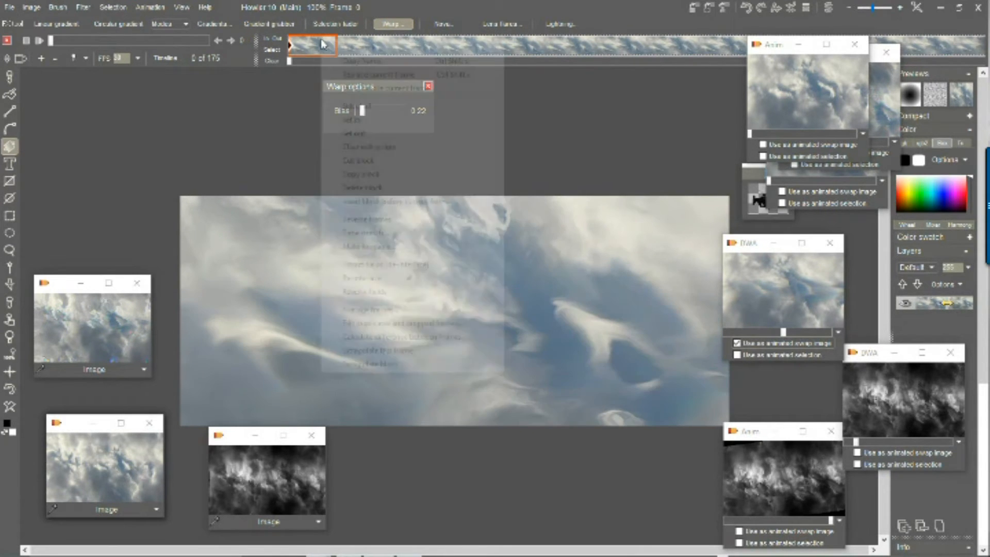
left_click(379, 189)
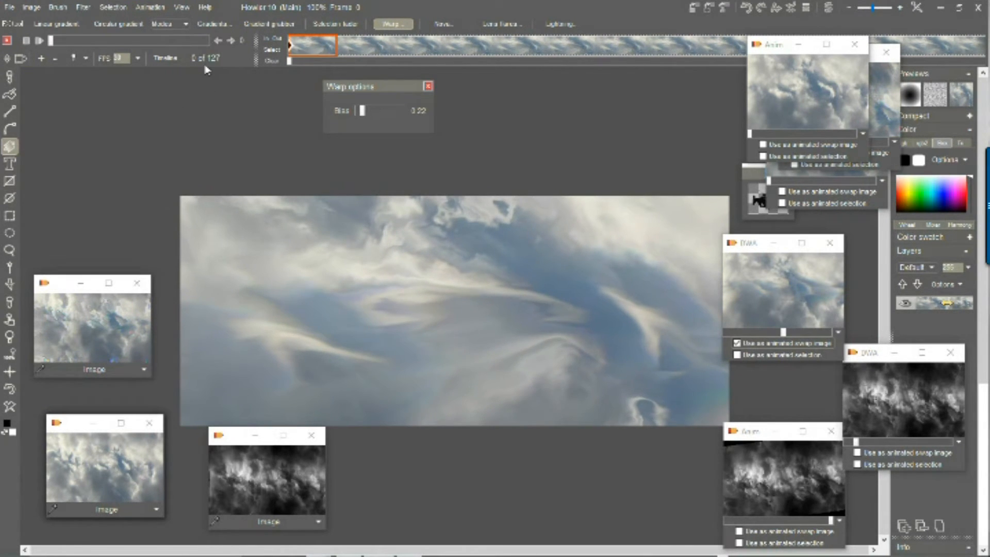
- Make the trimmed cloud animation loopable, and check the loop by playing it and scrubbing to frame 3
left_click_drag(51, 41, 230, 50)
right_click(322, 42)
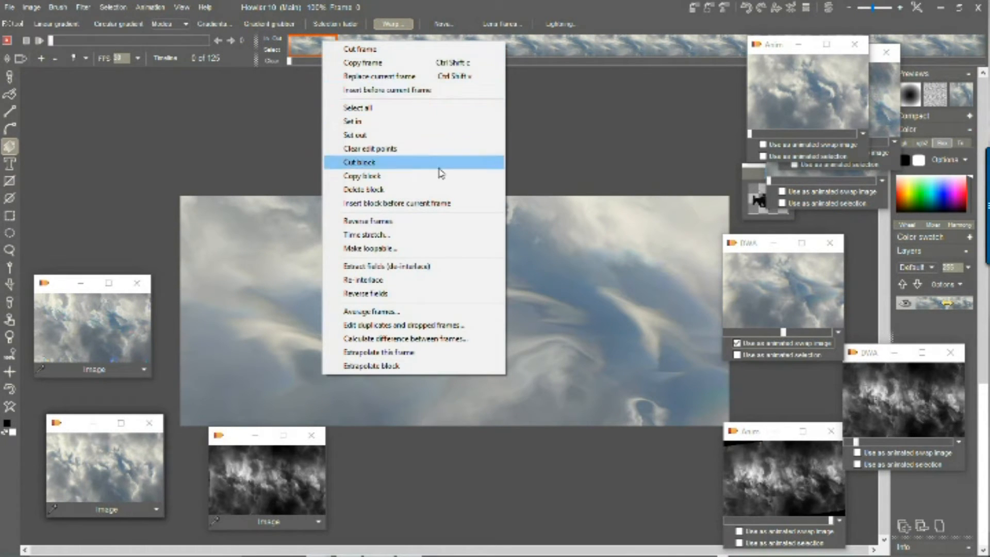
left_click(392, 249)
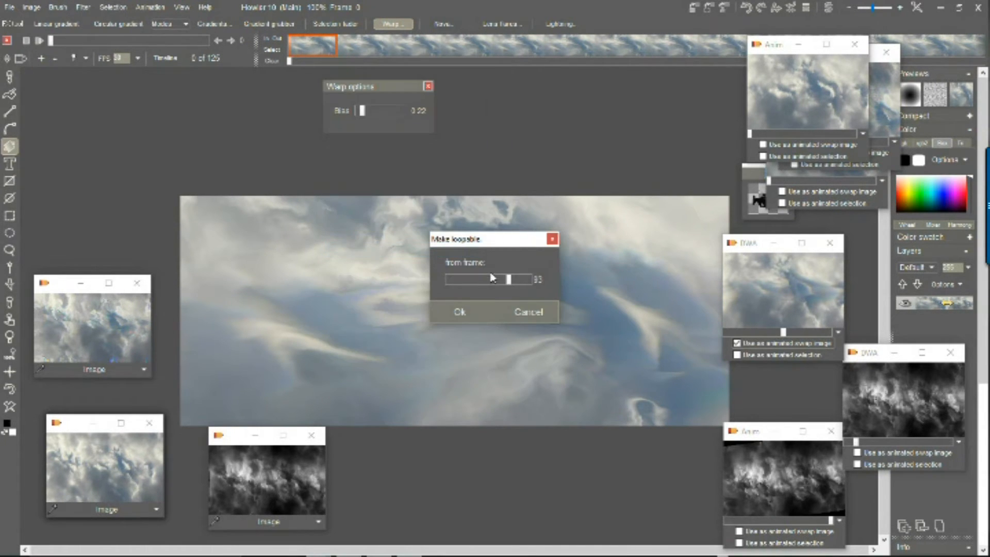
left_click(461, 312)
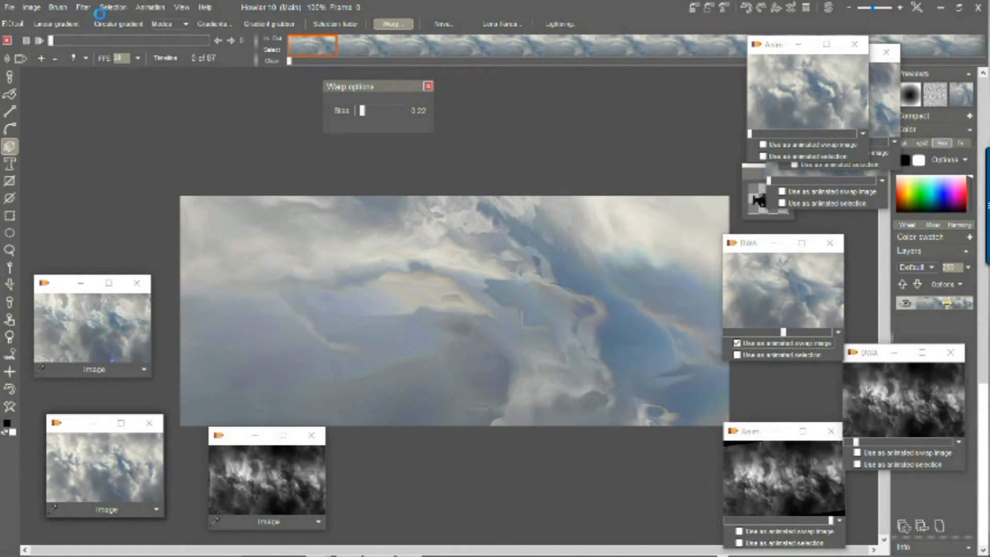
left_click(39, 41)
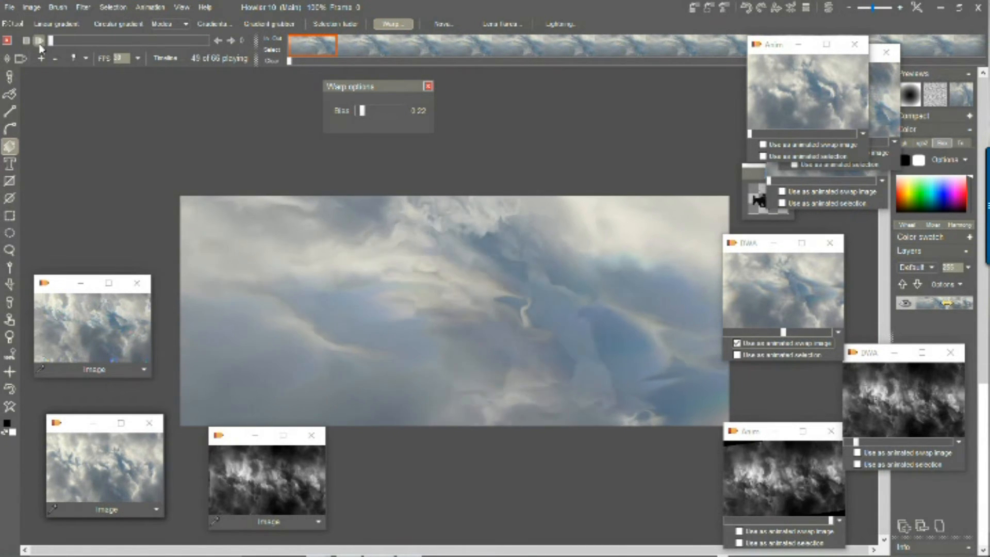
mouse_move(51, 40)
left_mouse_down()
mouse_move(102, 42)
mouse_move(57, 40)
left_mouse_up()
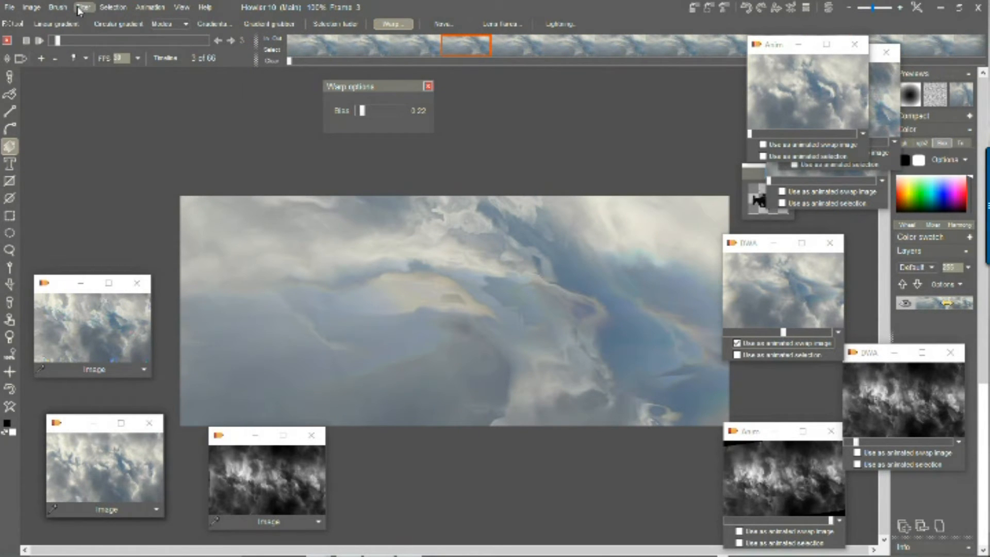
- Extrapolate the looped animation with motion prediction, using 2 tweens, a search distance of about 125 and dropped-frame scanning off
left_click(81, 8)
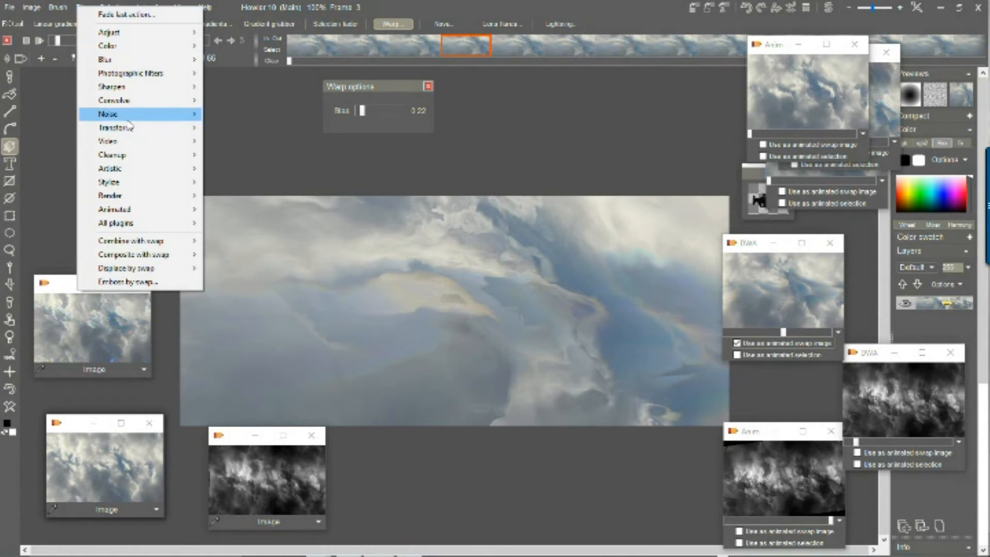
mouse_move(129, 132)
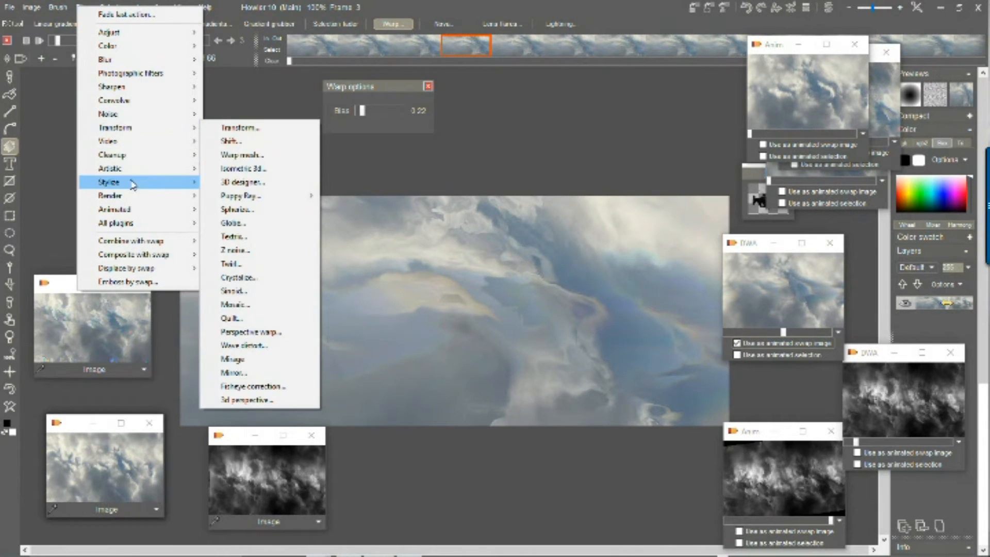
mouse_move(129, 209)
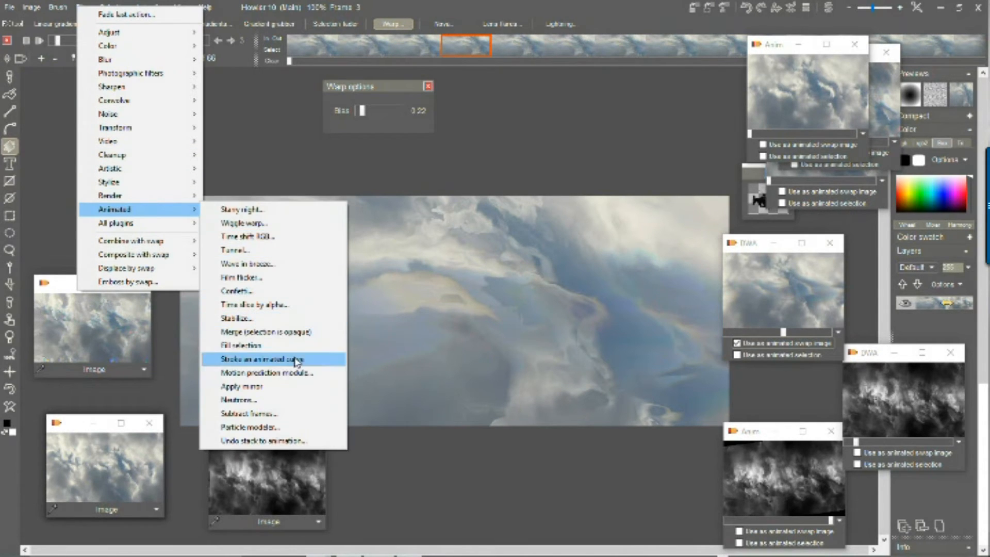
left_click(288, 373)
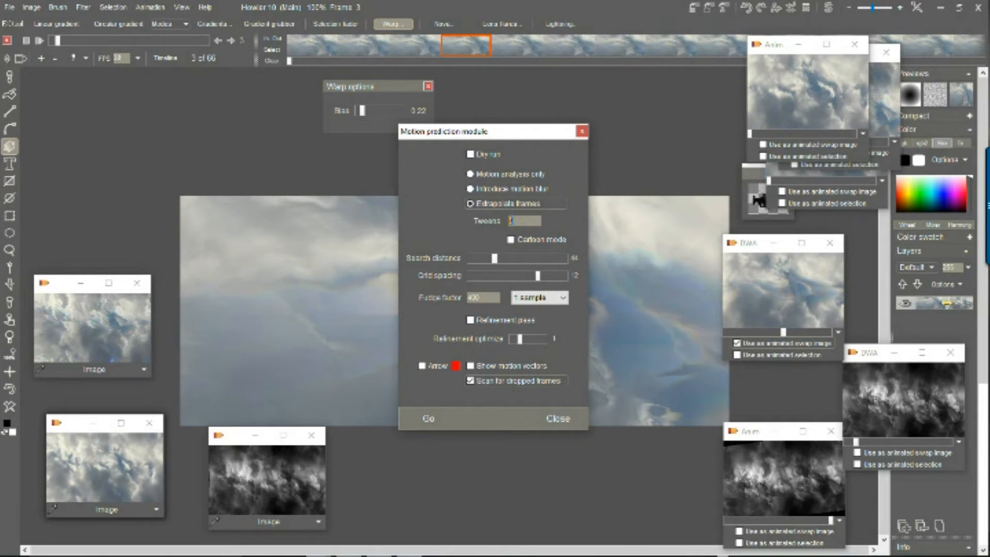
left_click_drag(534, 133, 252, 139)
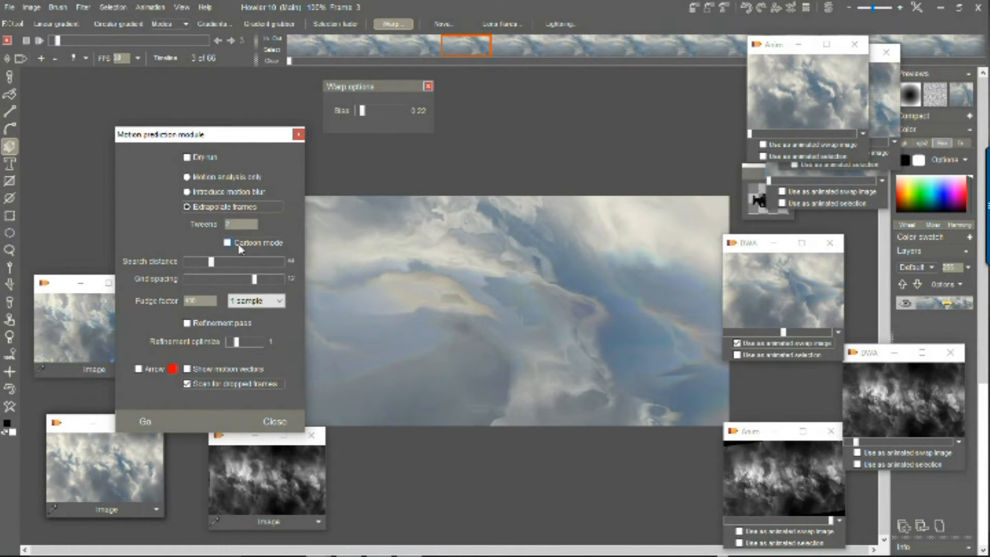
left_click_drag(213, 262, 248, 263)
mouse_move(248, 262)
left_mouse_down()
mouse_move(227, 262)
mouse_move(270, 262)
mouse_move(261, 262)
left_mouse_up()
left_click(145, 421)
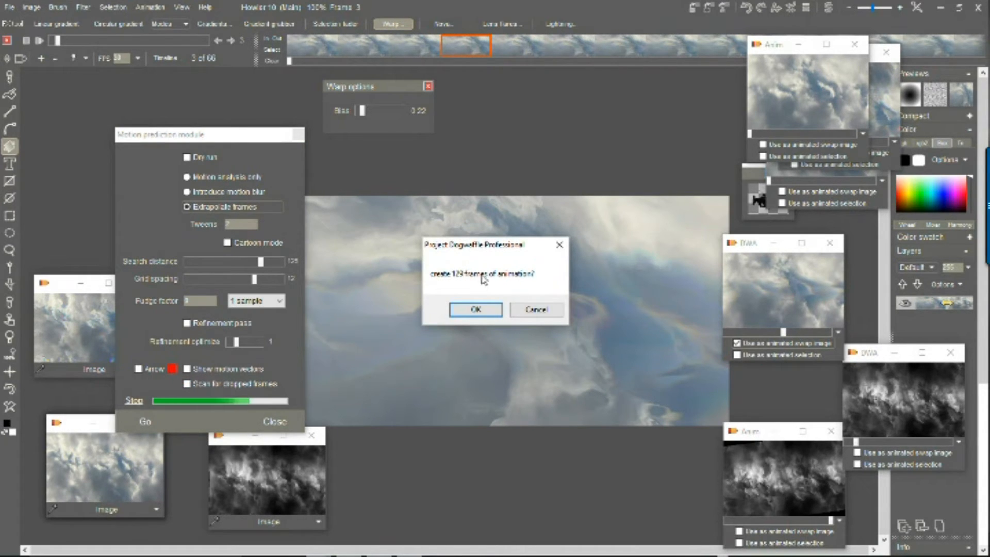
left_click(470, 310)
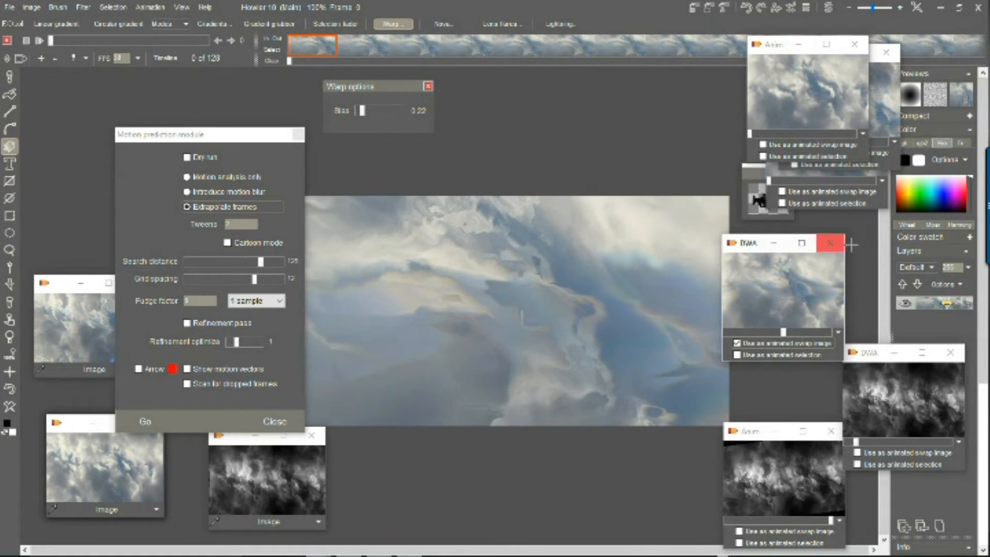
- Close the stored color cloud animations, the grayscale DWA copy and the Motion prediction module
left_click(830, 243)
left_click(855, 44)
left_click(885, 52)
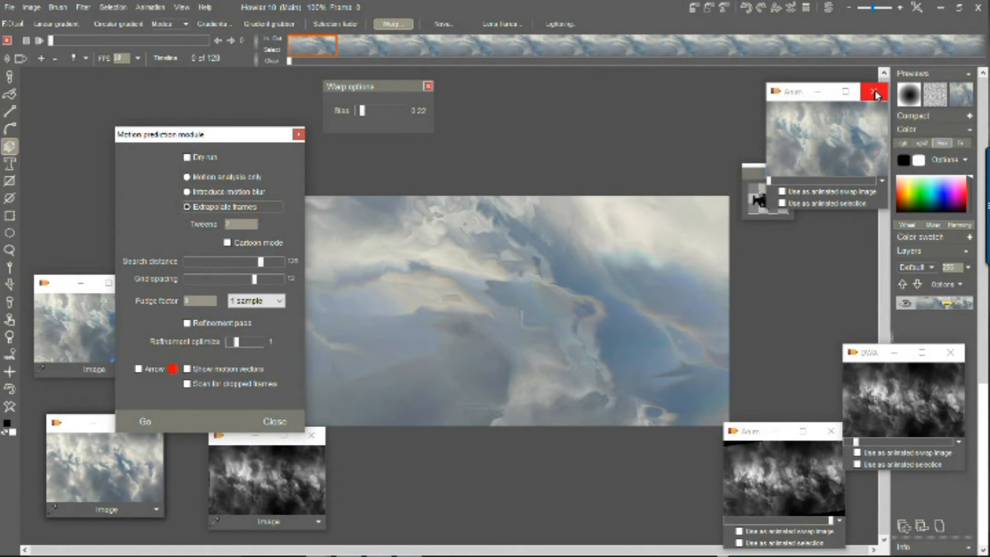
left_click(875, 92)
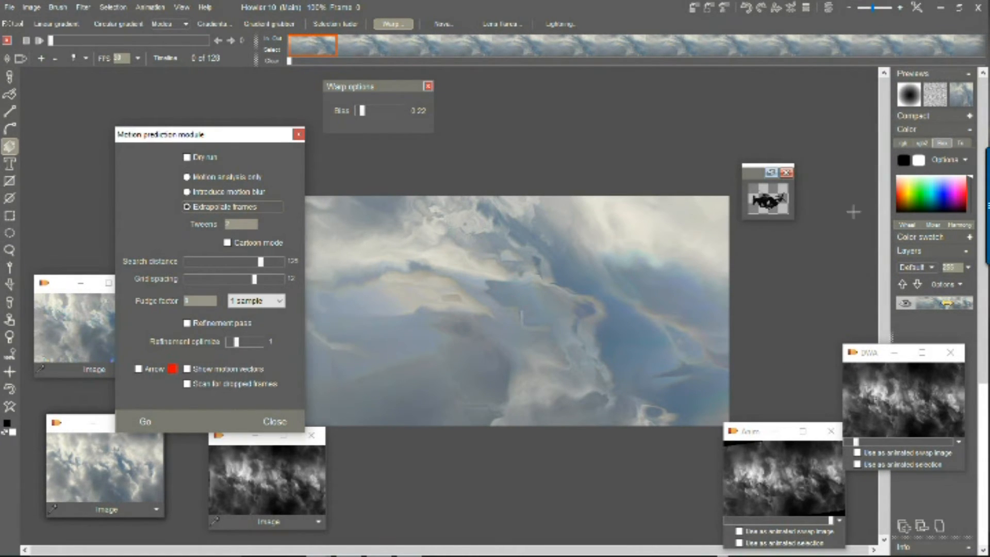
left_click(955, 356)
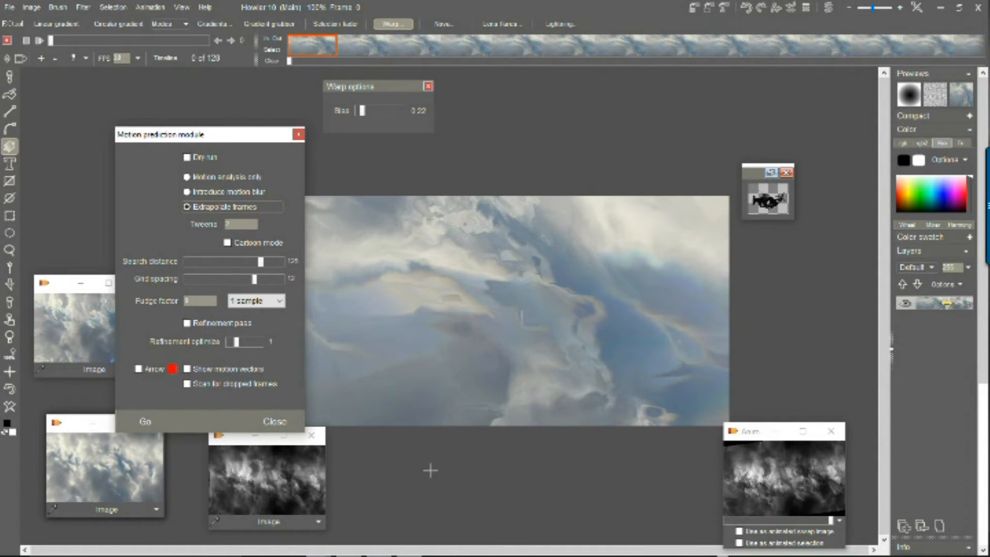
left_click(298, 136)
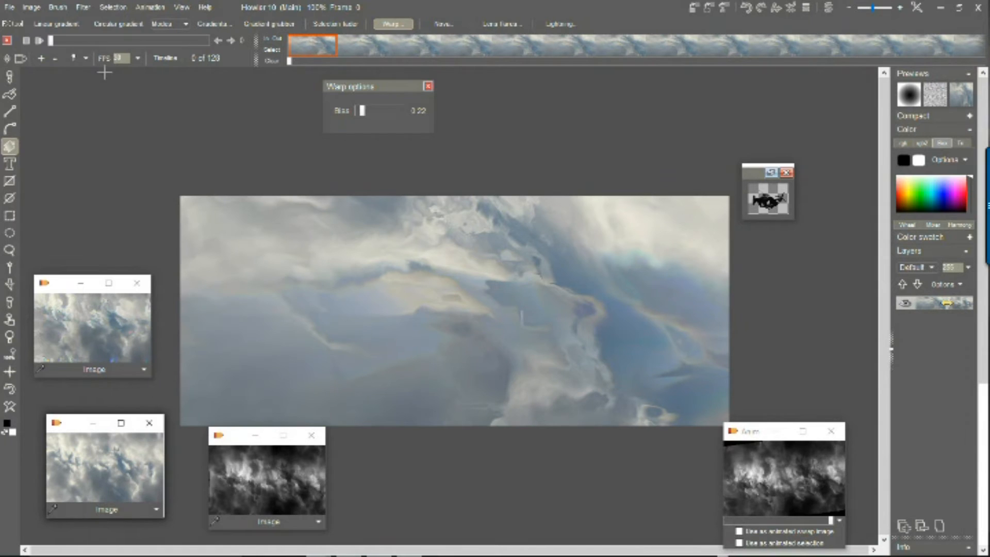
- Remove one frame from the extrapolated loop and play the animation
left_click(55, 60)
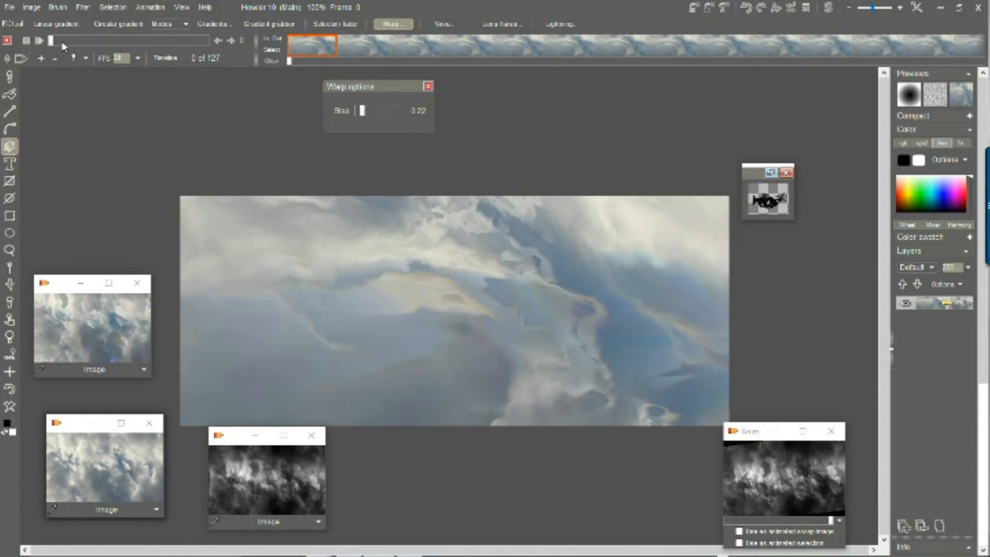
left_click(39, 40)
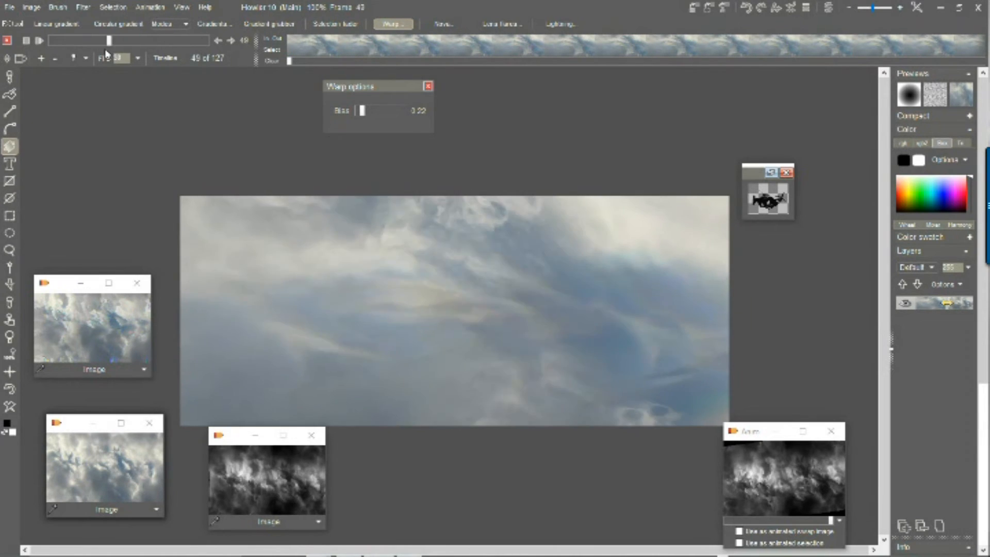
- Store the current cloud animation in memory and use the stored copy as the animated swap image
left_click(150, 8)
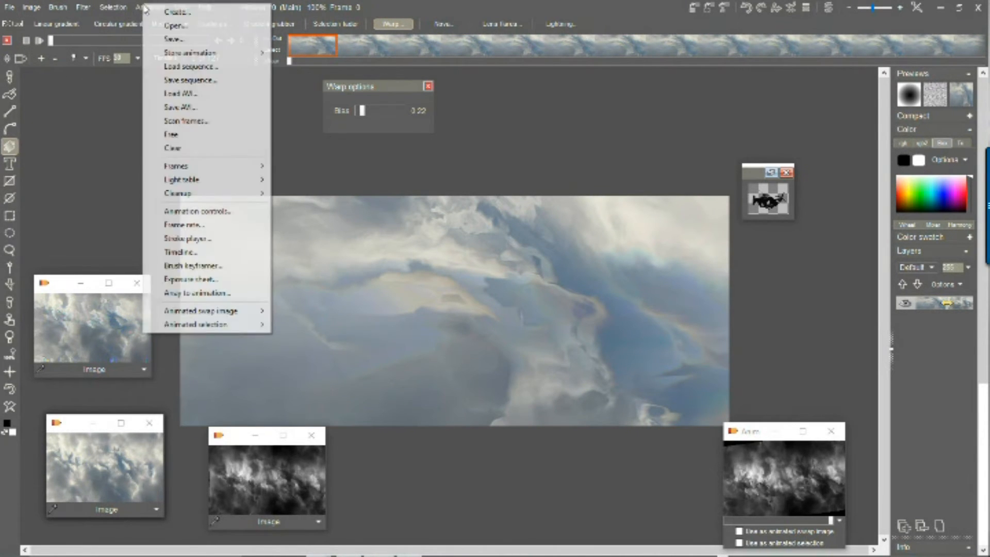
mouse_move(204, 55)
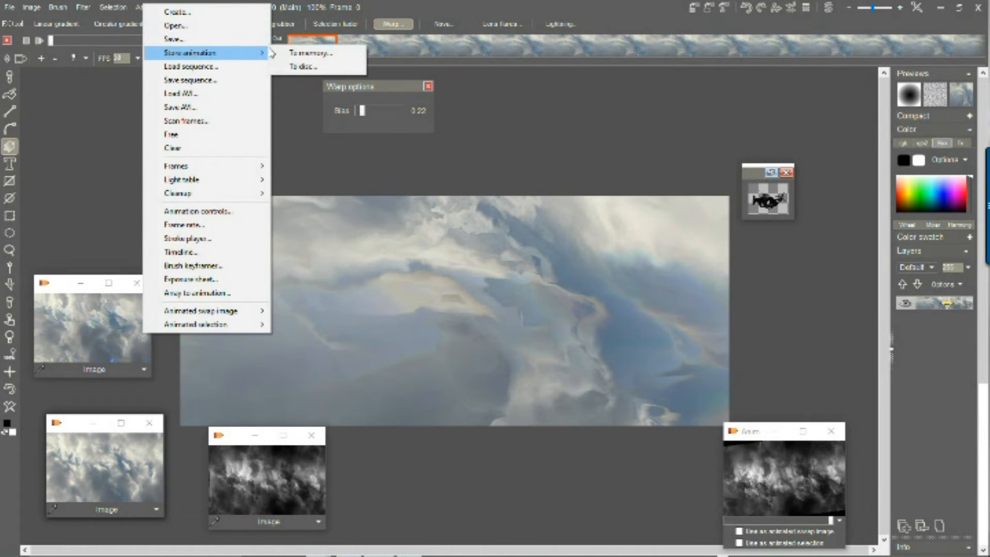
left_click(298, 54)
left_click_drag(779, 54, 777, 81)
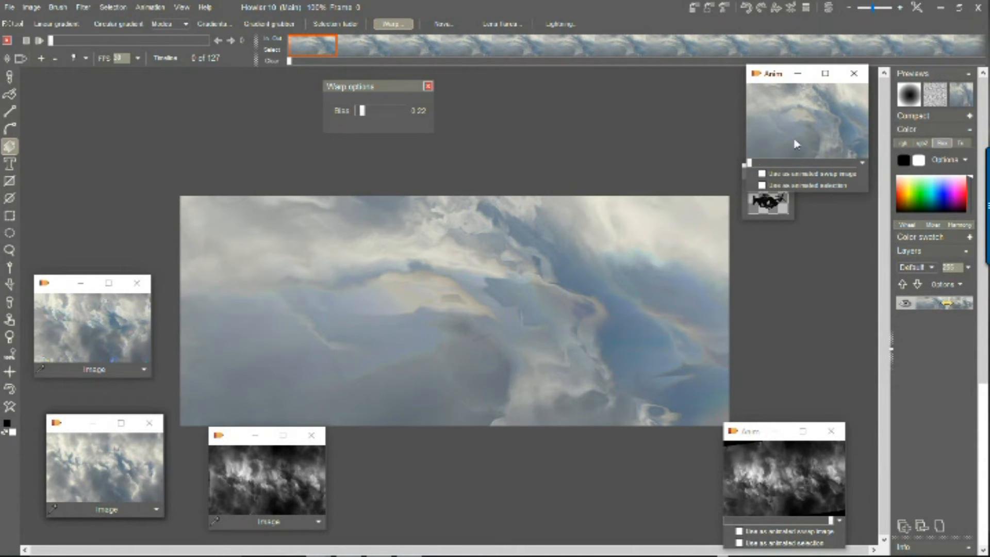
left_click(762, 174)
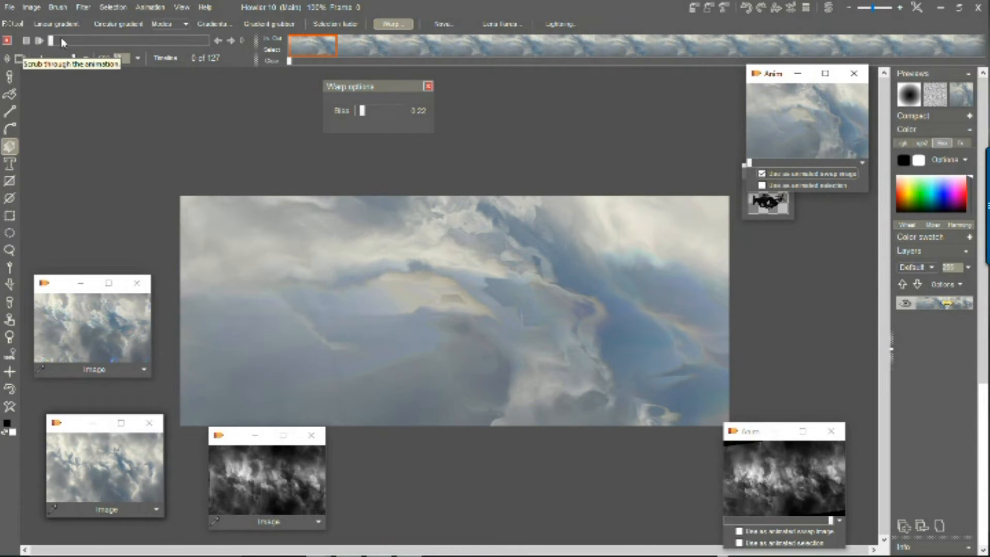
- Invert the colors of all frames of the main cloud animation
left_click(32, 7)
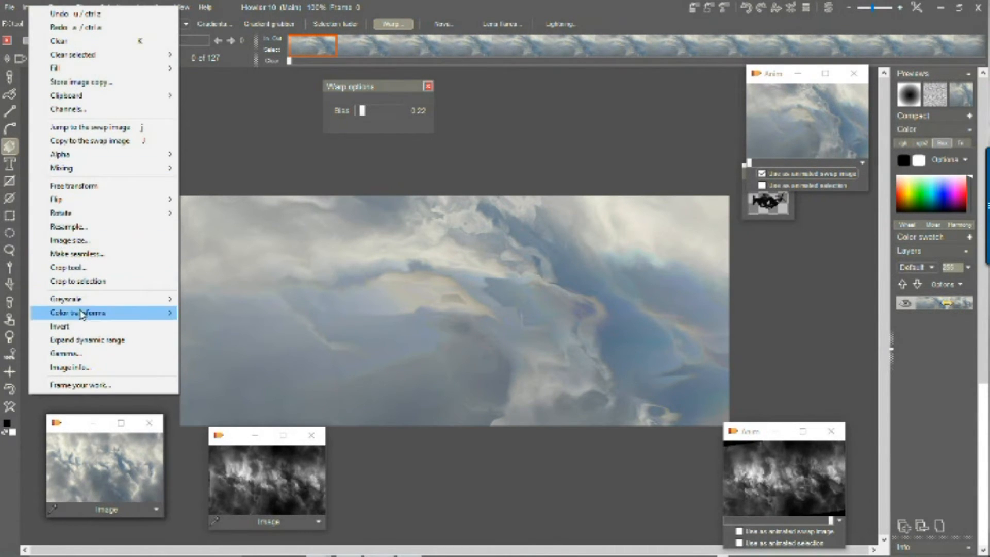
left_click(81, 325)
left_click(439, 332)
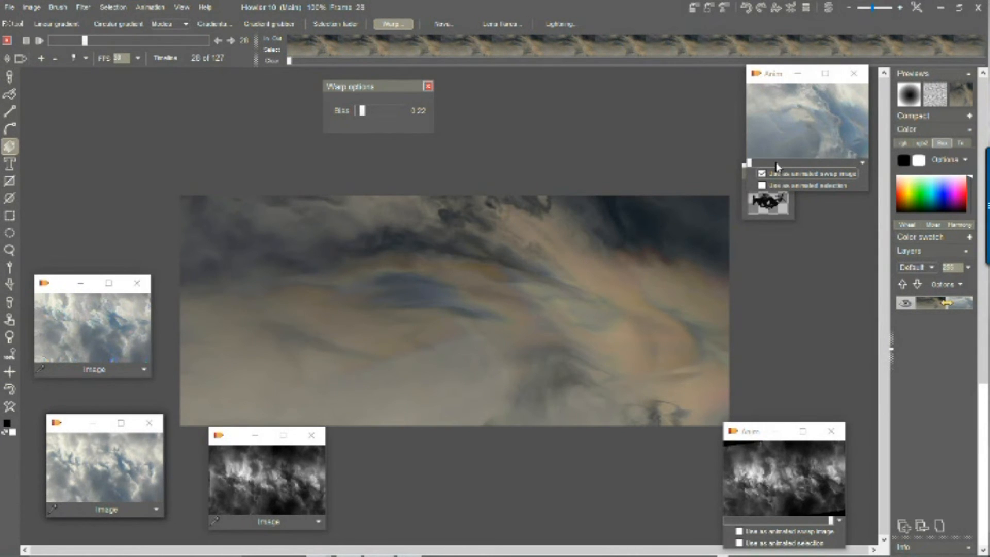
- Turn on swap mixing and set the current layer's mode to Divide
left_click_drag(751, 164, 809, 174)
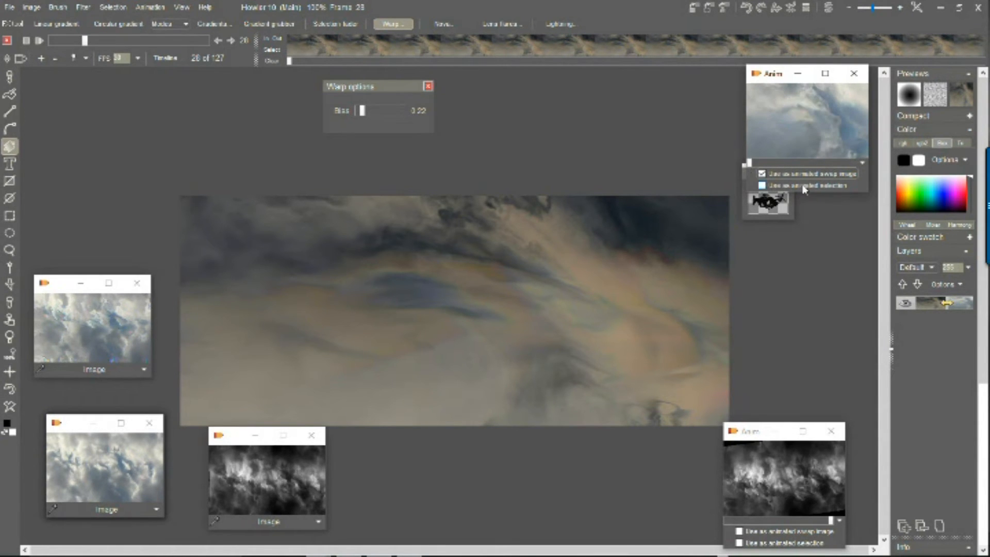
left_click(965, 94)
right_click(962, 98)
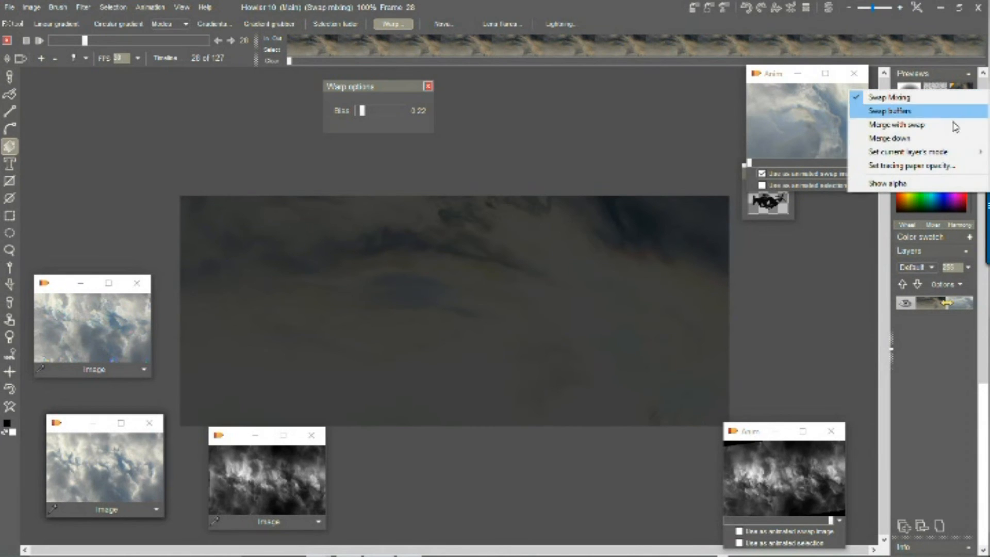
mouse_move(952, 154)
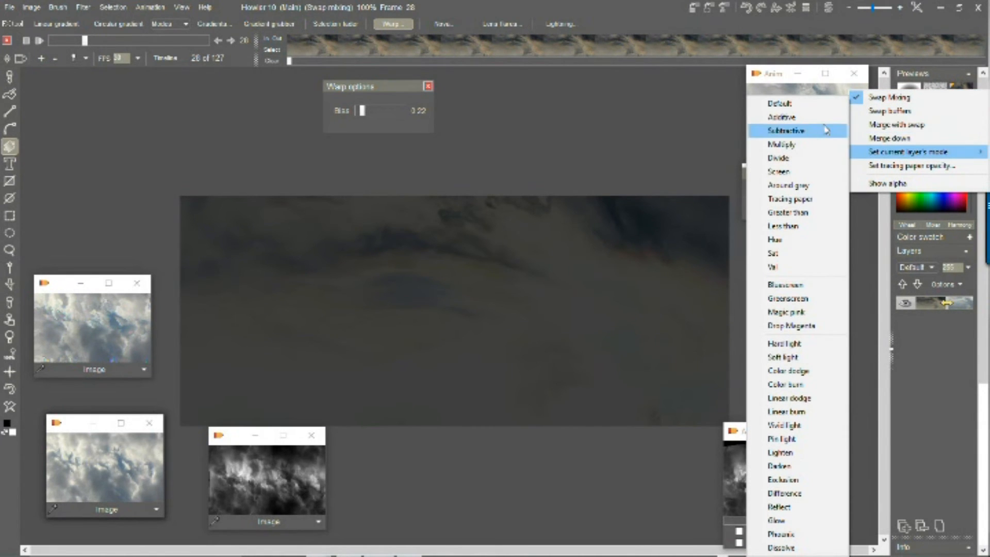
left_click(809, 158)
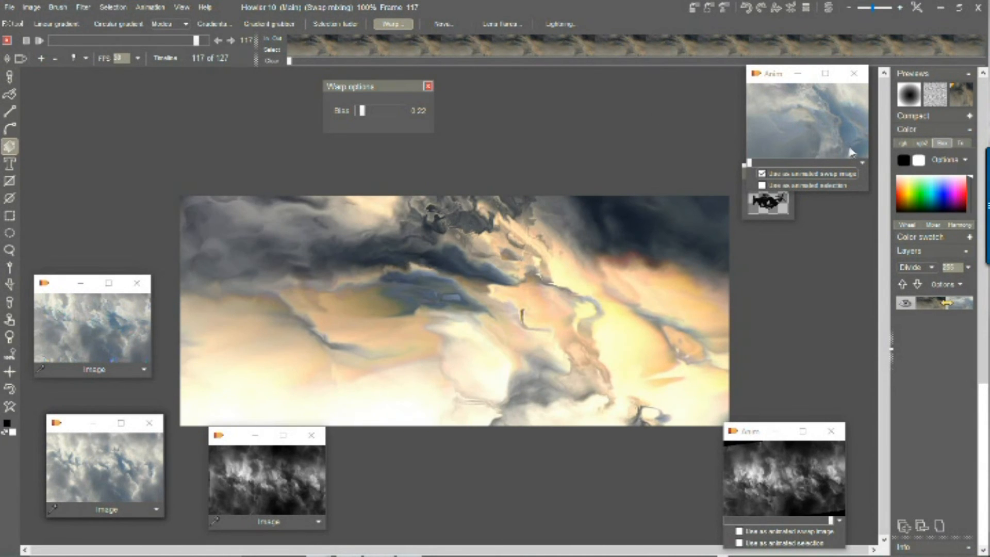
- Try the Reflect, Exclusion and Tracing paper modes for mixing the layer with the swap image
right_click(966, 98)
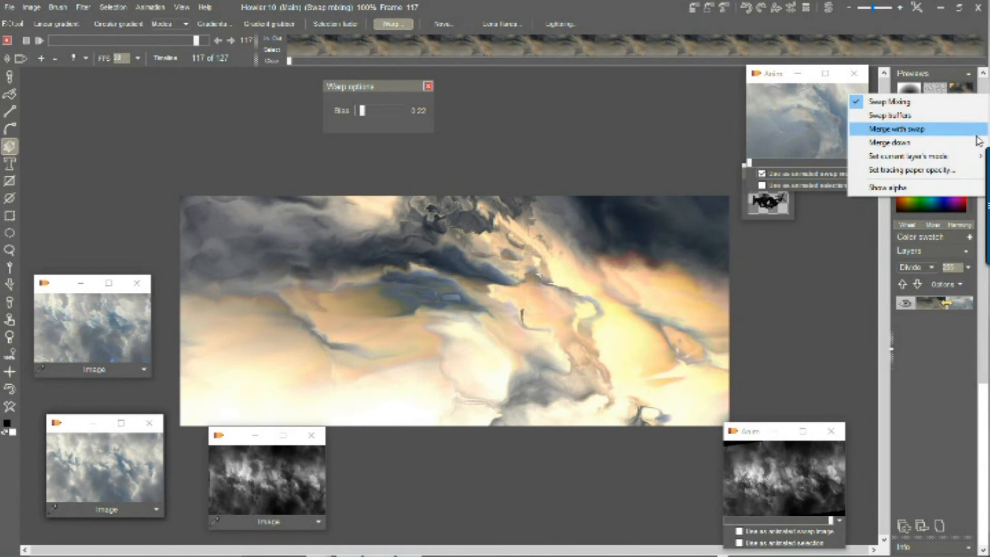
mouse_move(912, 156)
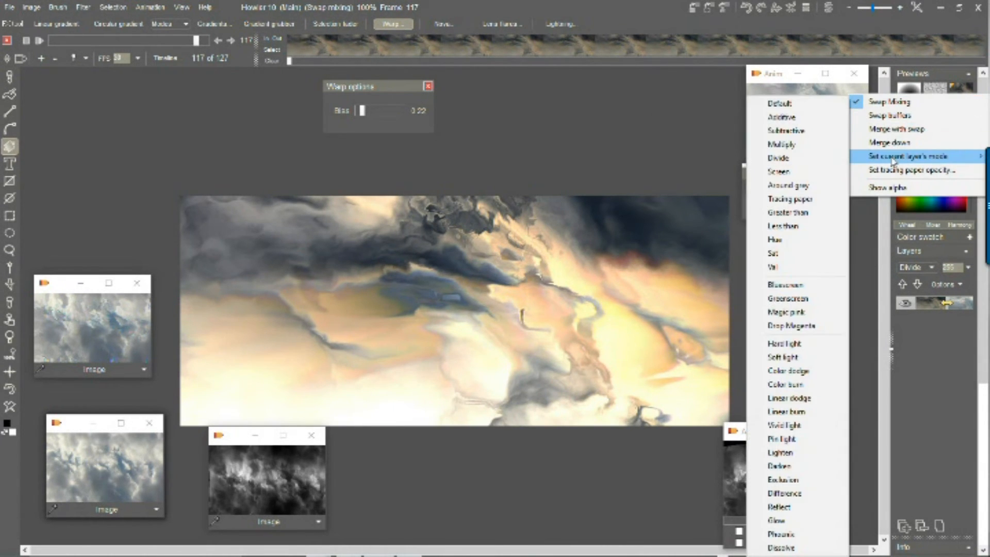
left_click(794, 507)
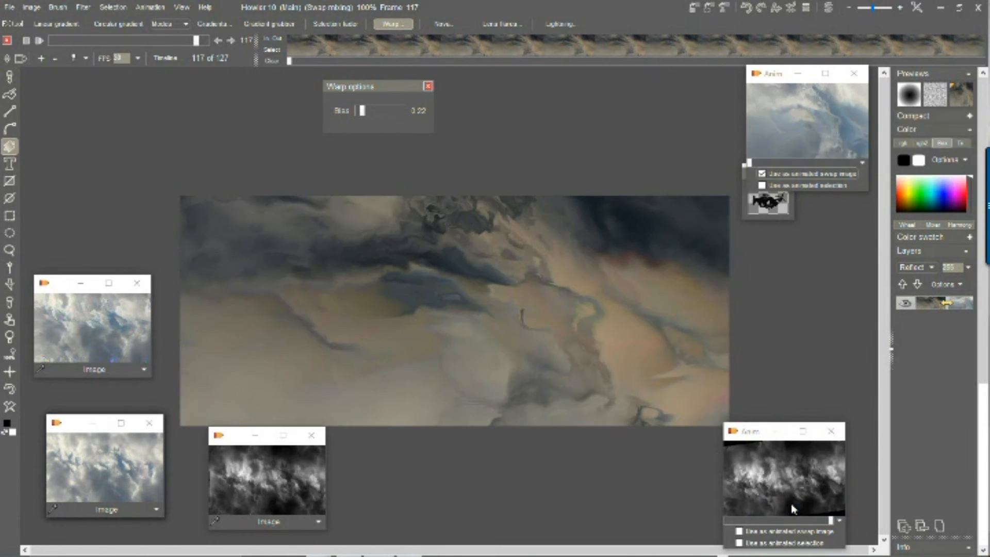
right_click(965, 101)
mouse_move(931, 160)
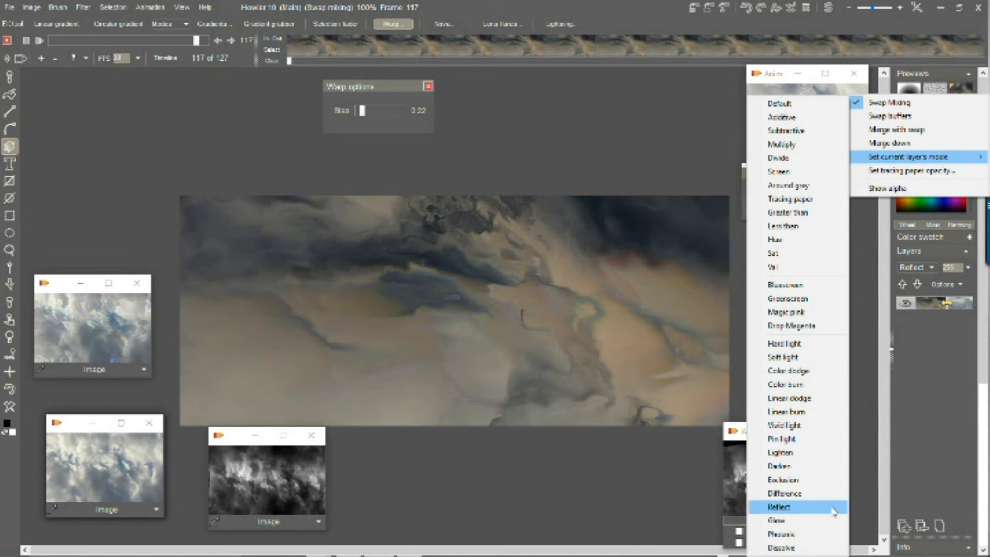
left_click(808, 482)
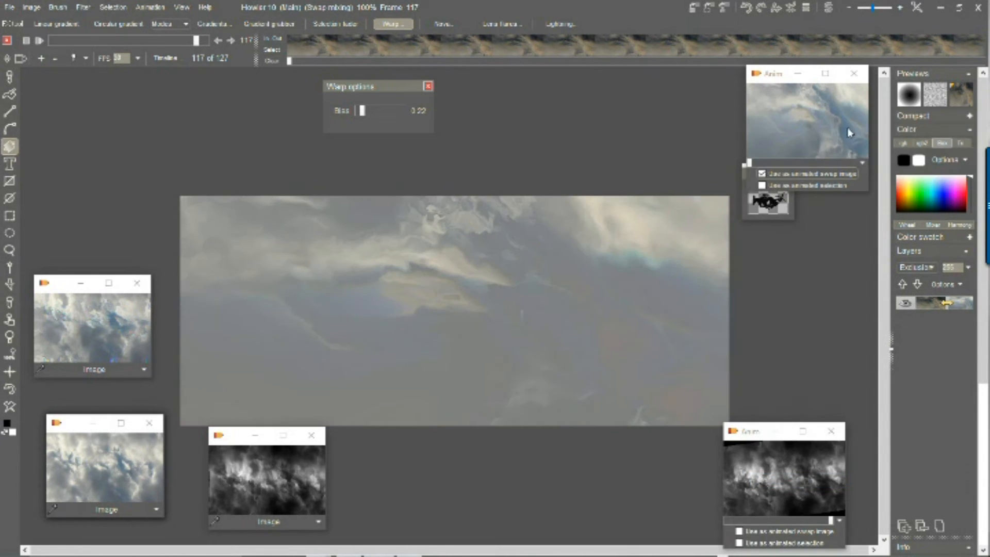
right_click(963, 96)
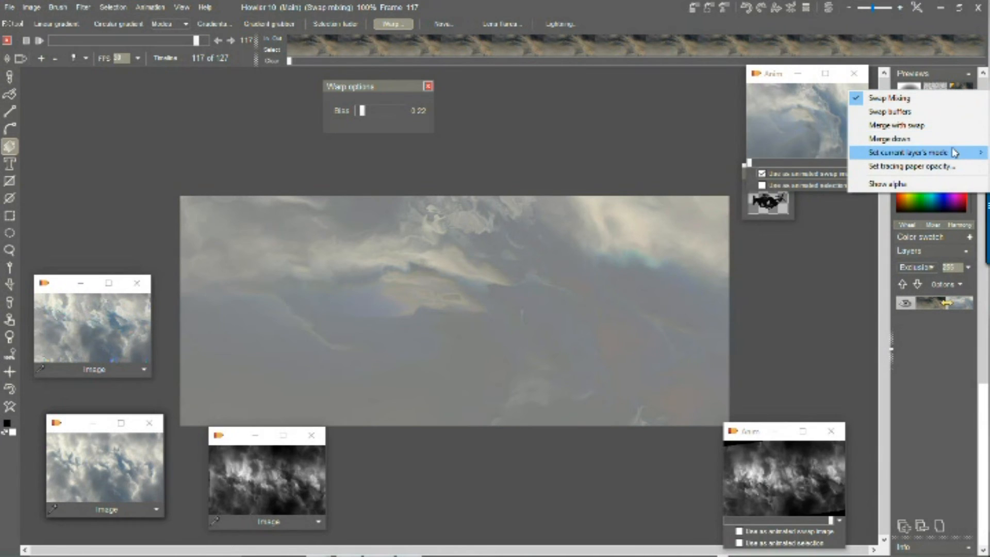
mouse_move(863, 151)
left_click(802, 199)
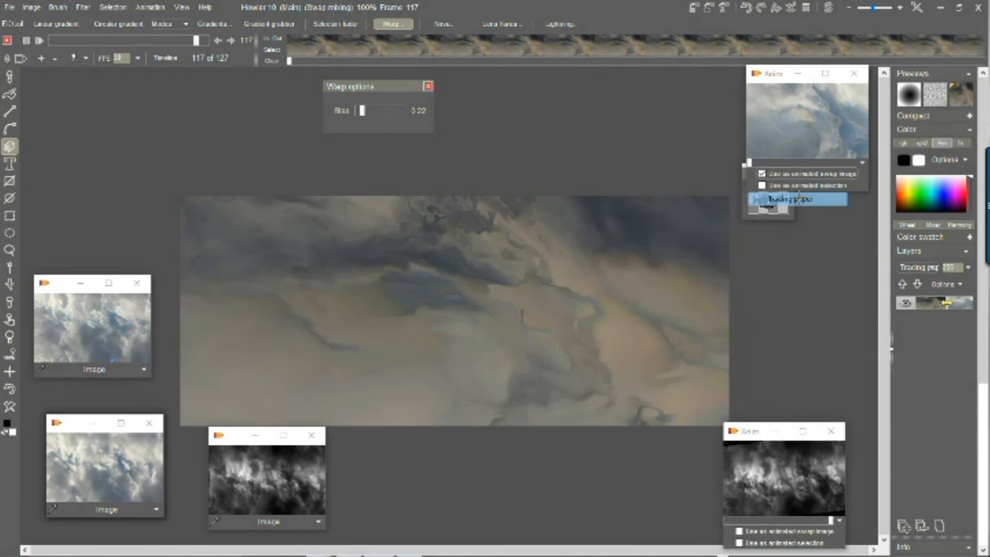
- Set the layer's mode to Divide and merge it with the swap image for all frames
right_click(956, 93)
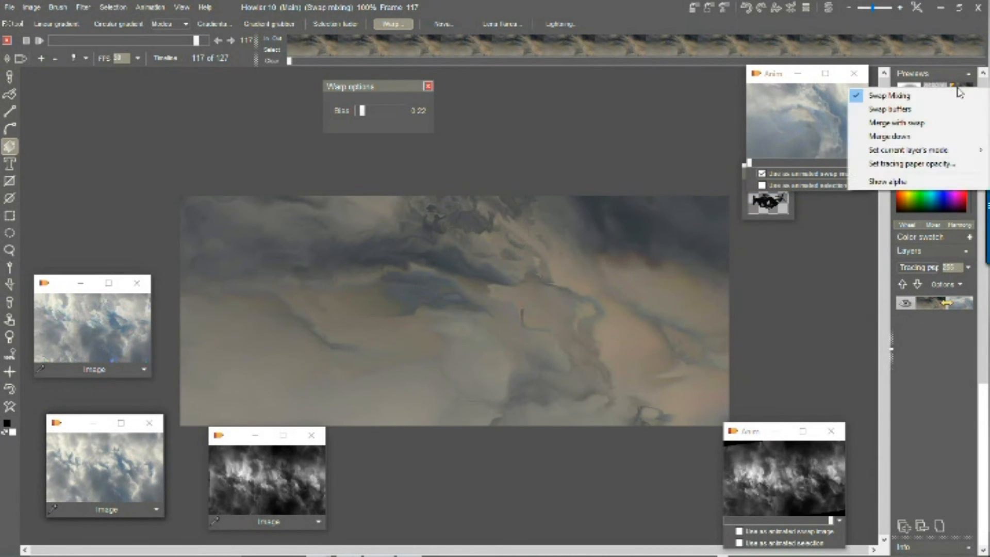
mouse_move(939, 153)
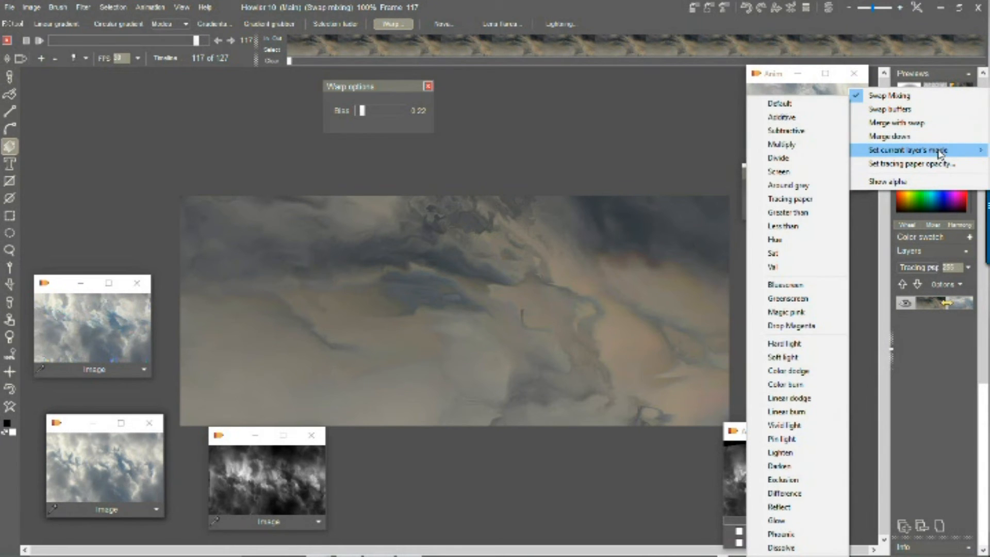
left_click(798, 158)
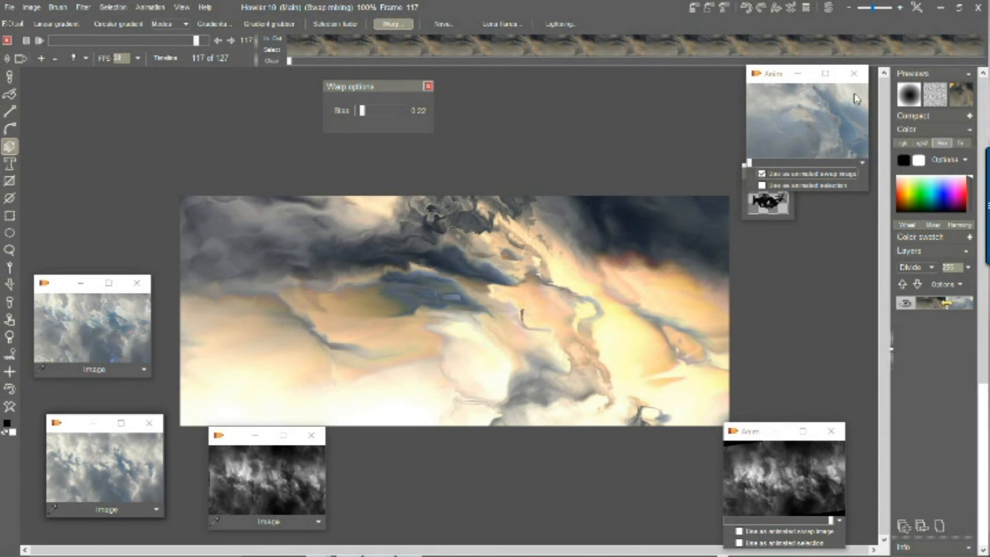
right_click(959, 94)
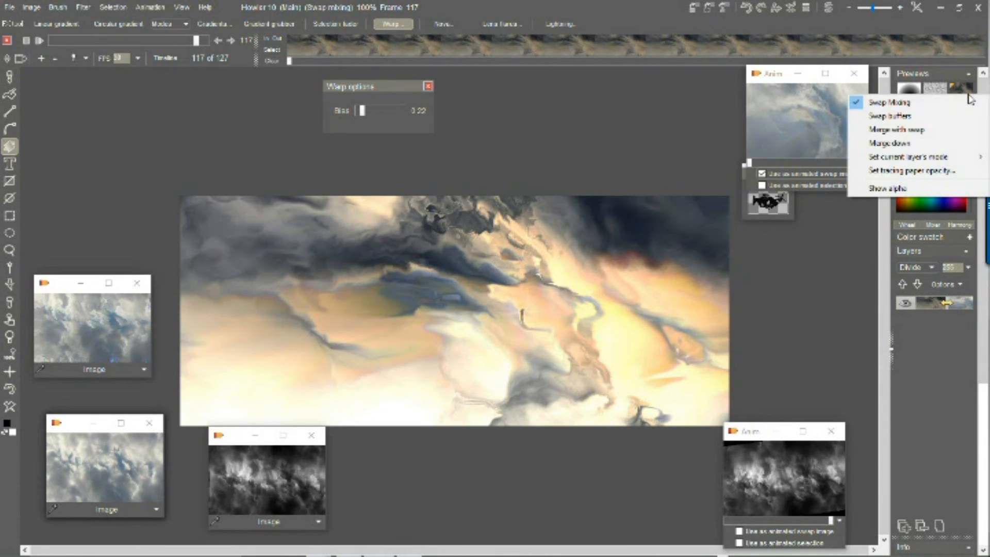
left_click(932, 130)
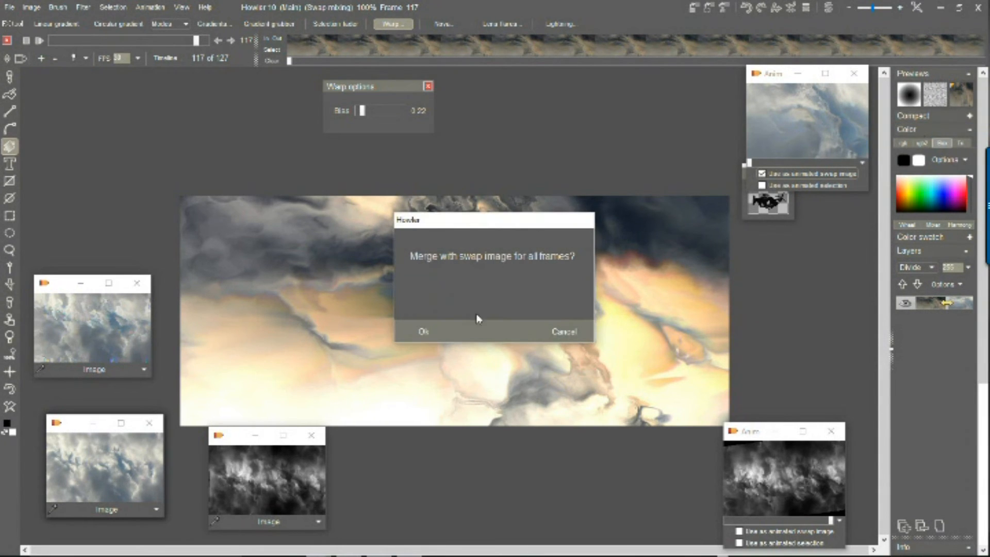
left_click(424, 333)
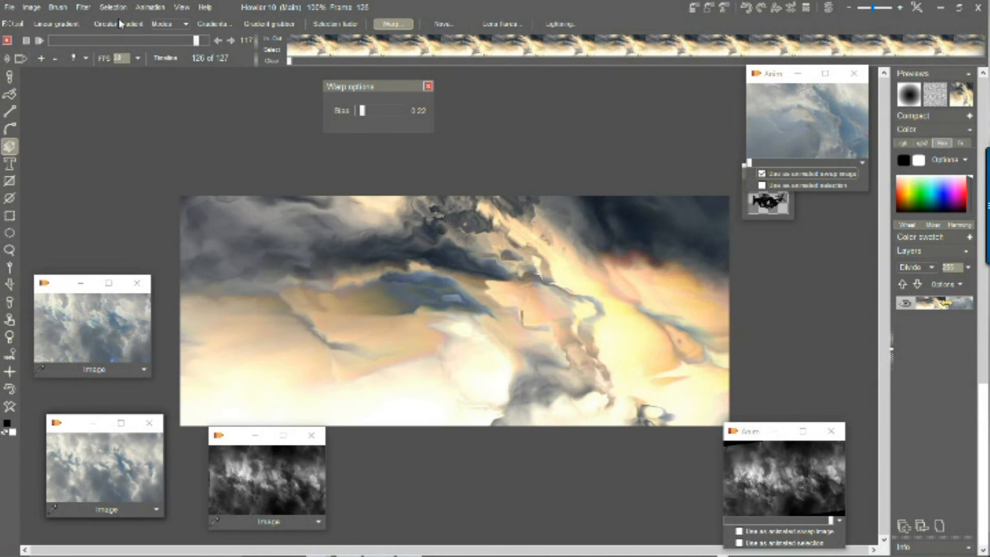
- Play the merged animation and scrub to frame 12 to check the result
left_click(39, 41)
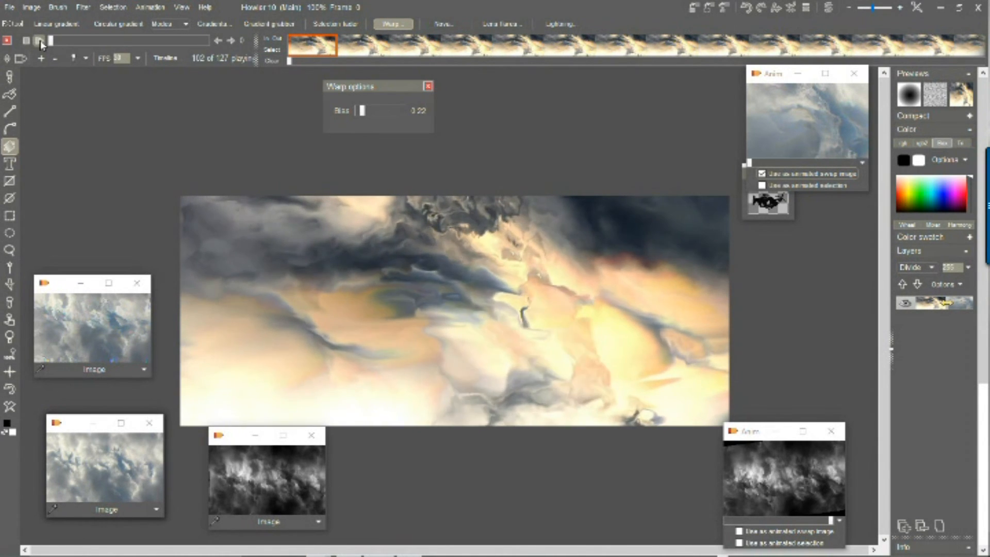
left_click(88, 42)
left_click_drag(89, 43, 60, 41)
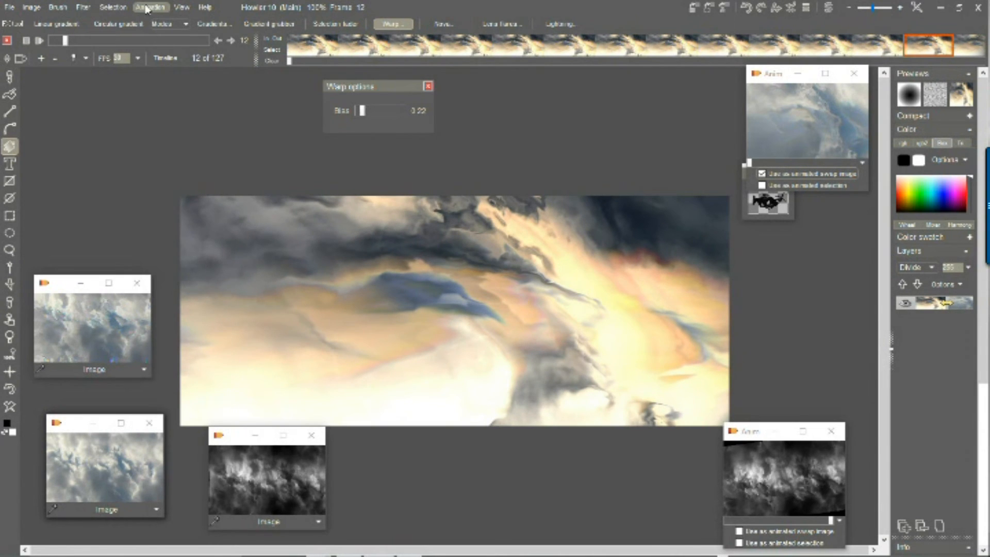
- Store the merged animation in memory, and keep the earlier blue cloud animation as the animated swap image
left_click(147, 8)
mouse_move(242, 53)
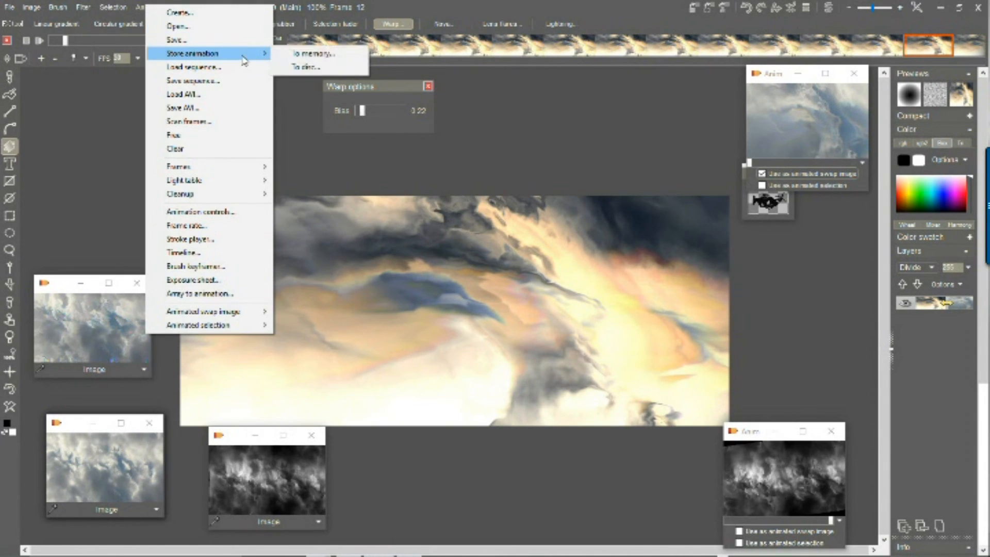
left_click(327, 54)
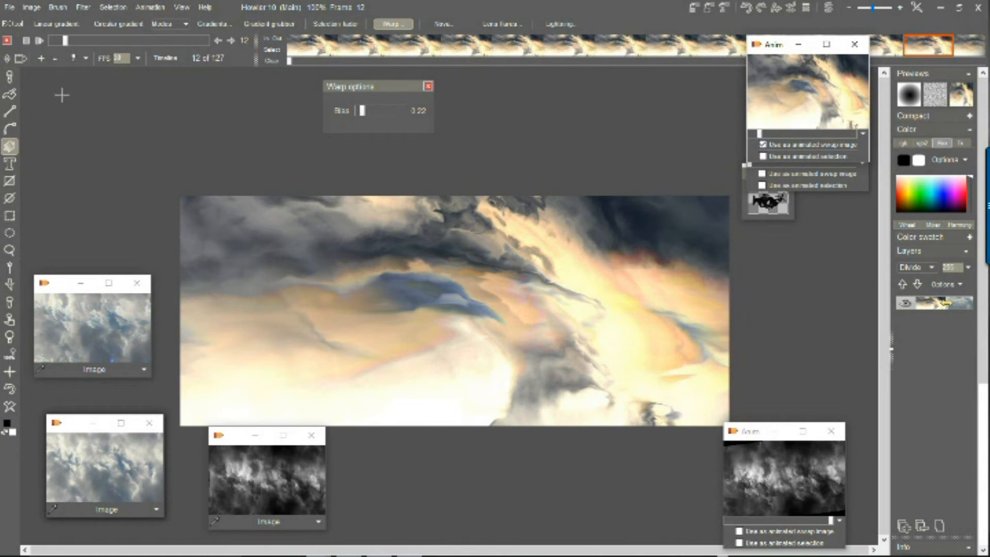
left_click_drag(805, 44, 860, 218)
left_click(763, 174)
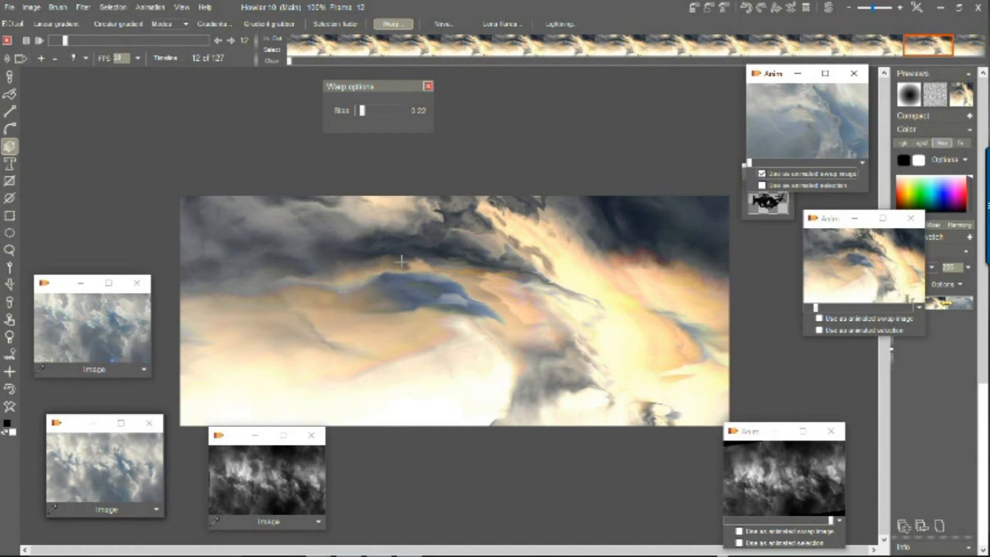
- Try Pool displace by the swap image on all frames, with increased max displace and a near-minimum swirl value
left_click(82, 7)
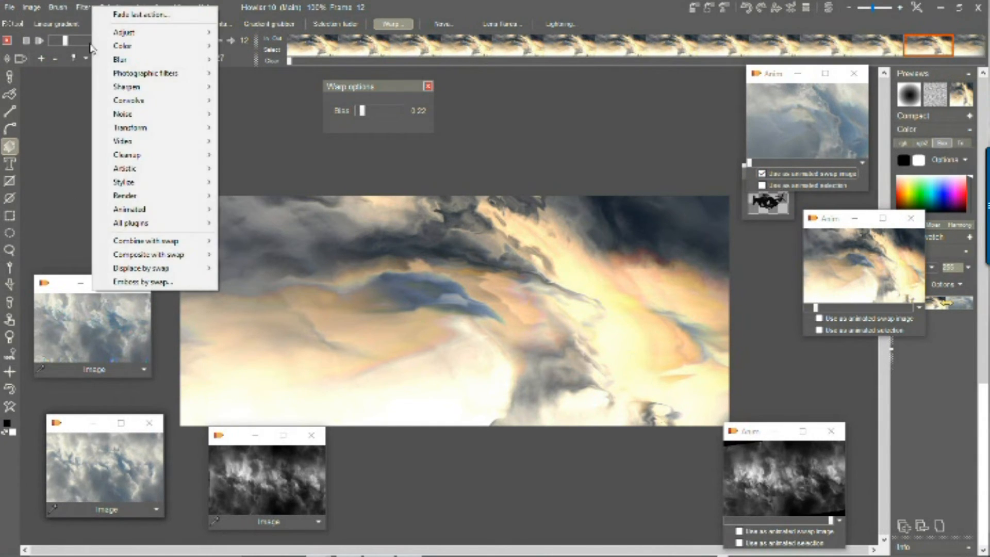
mouse_move(149, 272)
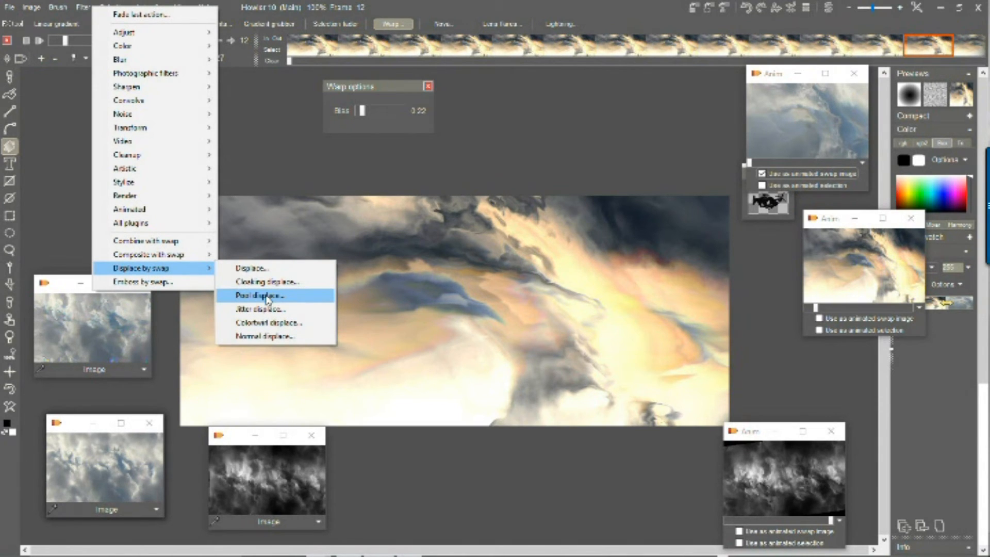
left_click(267, 297)
left_click_drag(483, 272, 500, 286)
left_click_drag(496, 233, 298, 291)
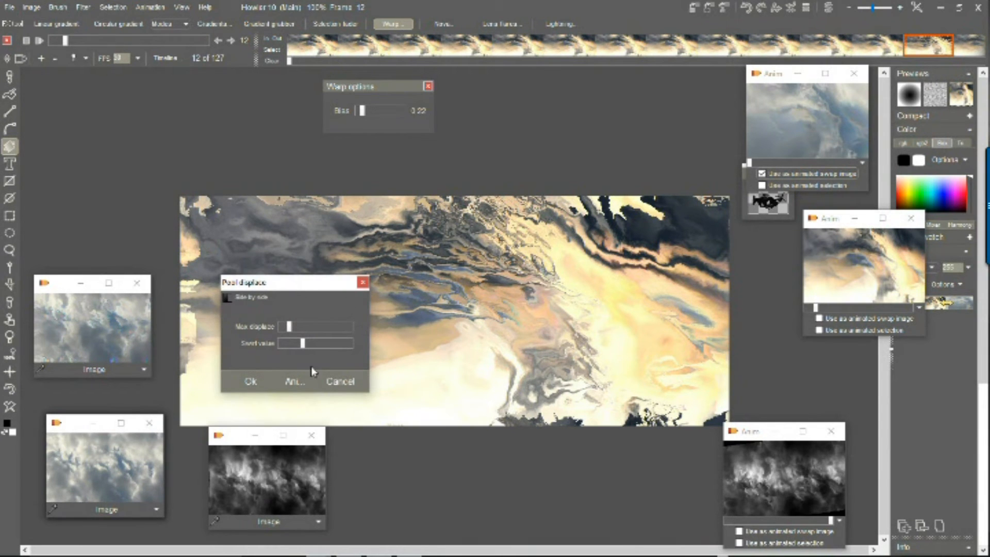
mouse_move(285, 331)
left_mouse_down()
mouse_move(316, 331)
mouse_move(282, 332)
mouse_move(295, 342)
mouse_move(283, 351)
mouse_move(287, 326)
mouse_move(290, 336)
left_mouse_up()
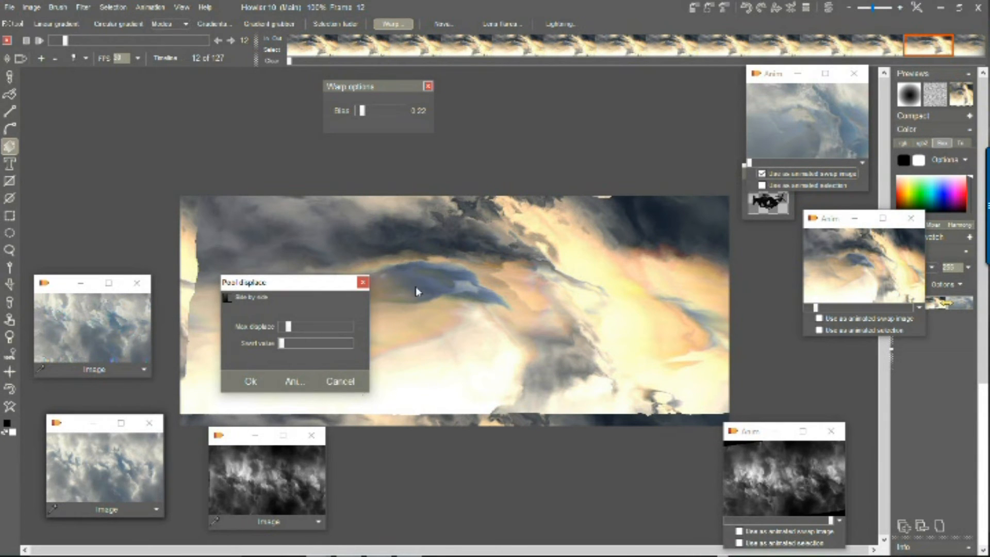
mouse_move(289, 330)
left_mouse_down()
mouse_move(319, 332)
mouse_move(299, 337)
left_mouse_up()
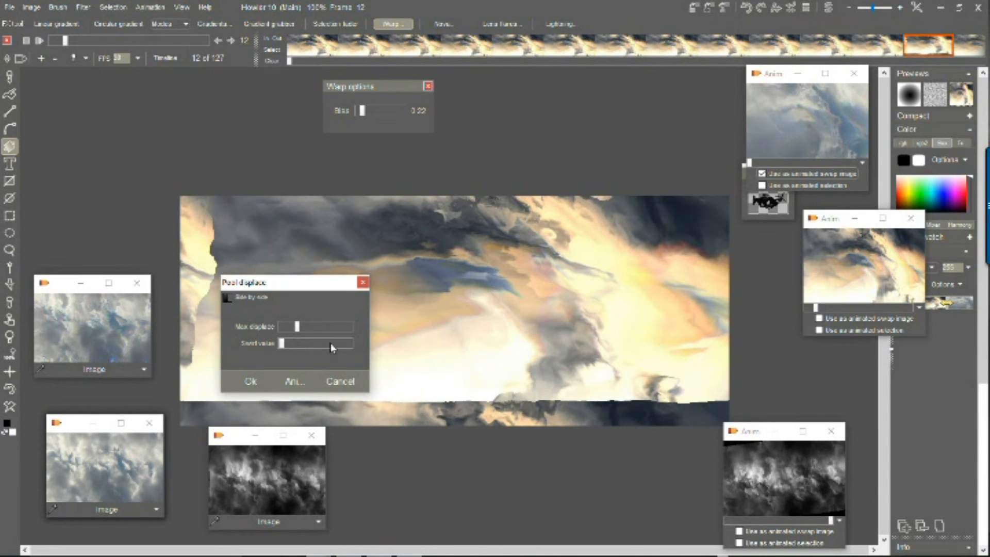
mouse_move(281, 345)
left_mouse_down()
mouse_move(291, 345)
mouse_move(283, 352)
left_mouse_up()
left_click(291, 382)
left_click(406, 343)
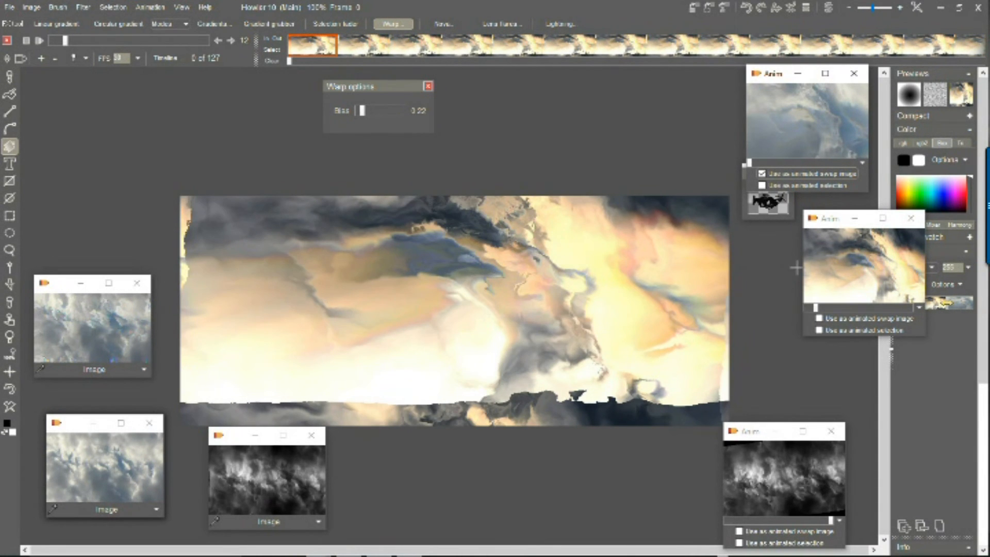
- Restore the undisplaced merged cloud animation from its stored copy
left_click(865, 261)
left_click(531, 310)
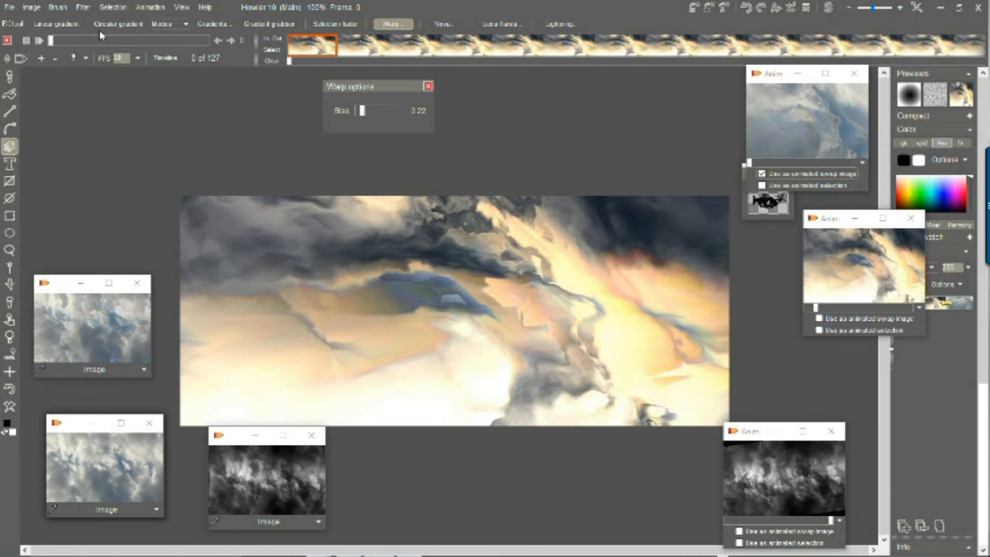
- Try Colortwirl displace by the animated swap image on all frames, with a minimal displace and an increased twirl value
left_click(83, 8)
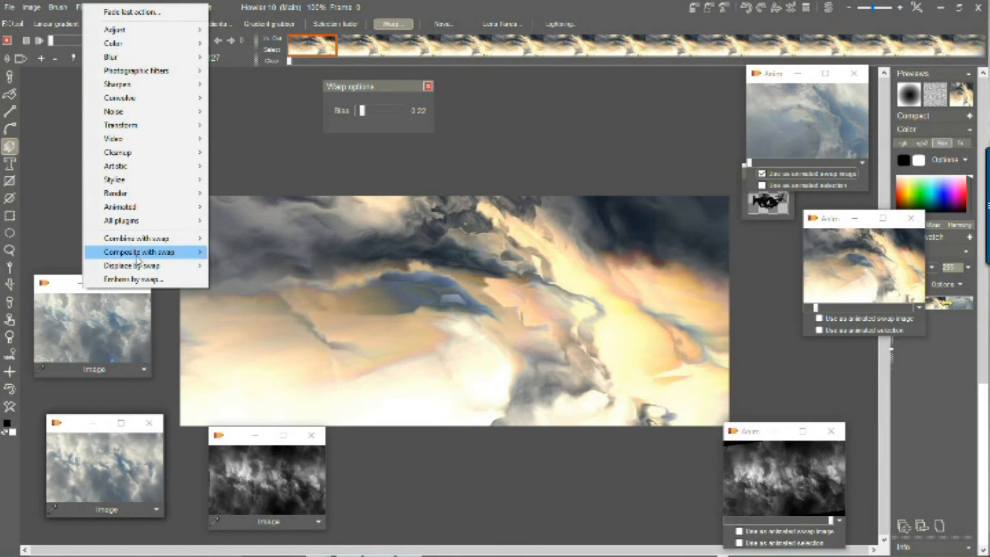
mouse_move(138, 266)
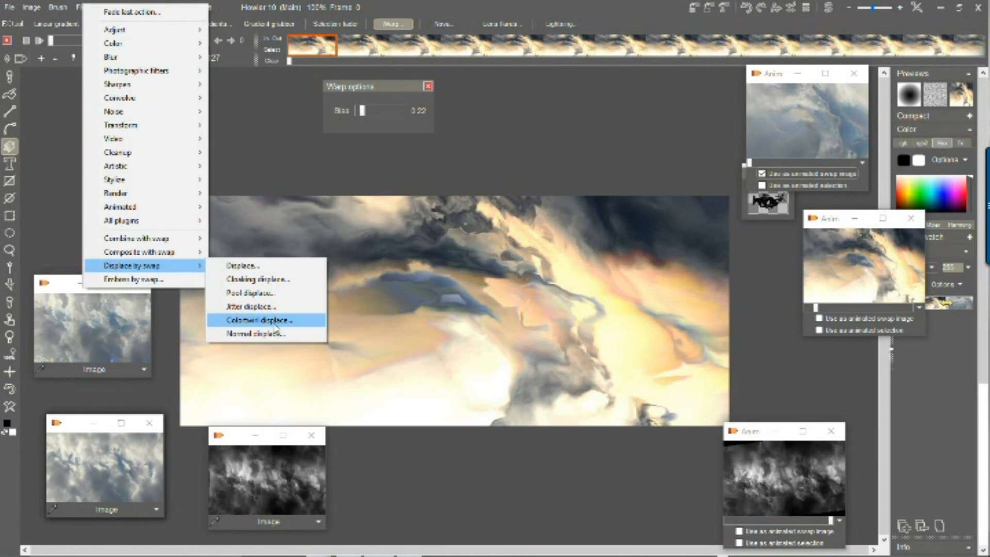
left_click(258, 320)
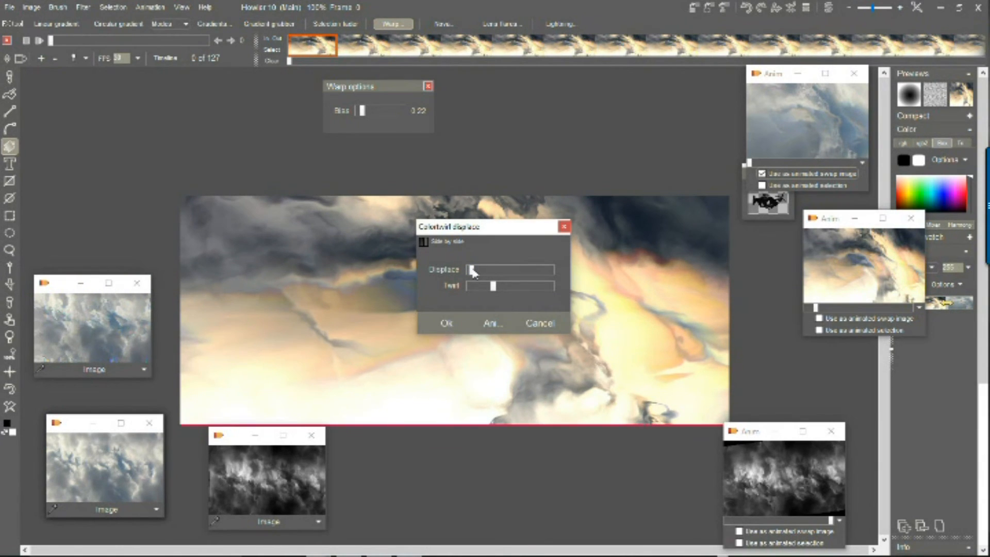
left_click_drag(499, 288, 527, 289)
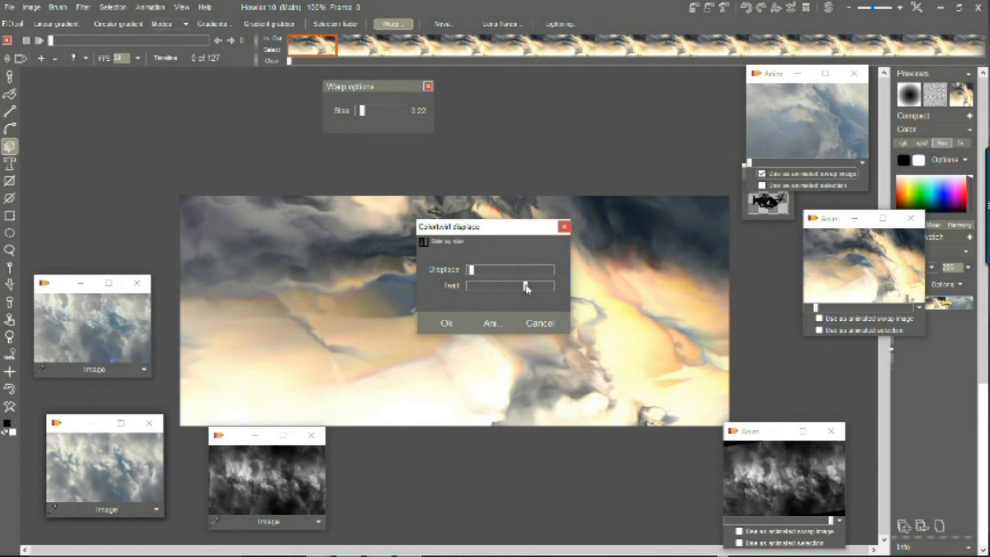
left_click_drag(478, 236, 557, 126)
left_click(570, 214)
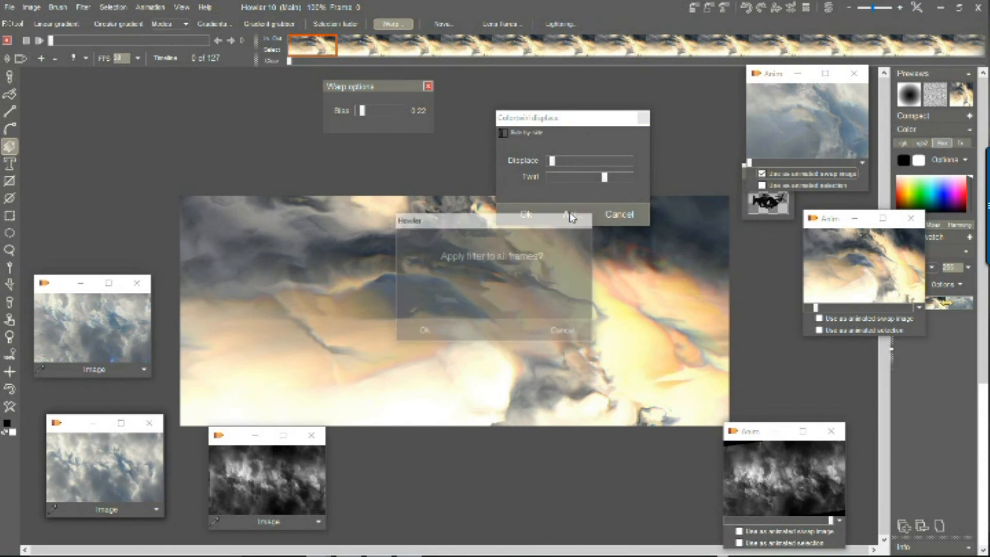
left_click(430, 331)
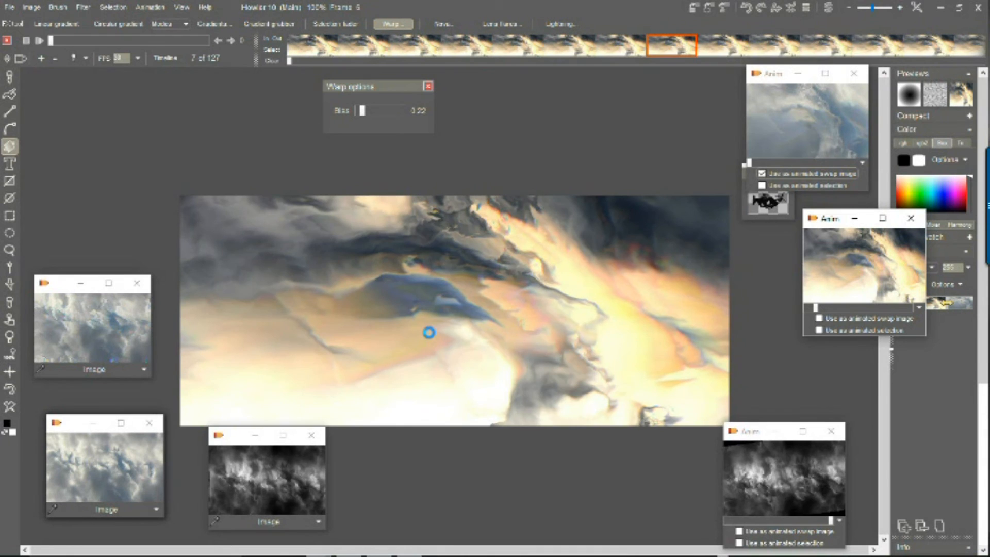
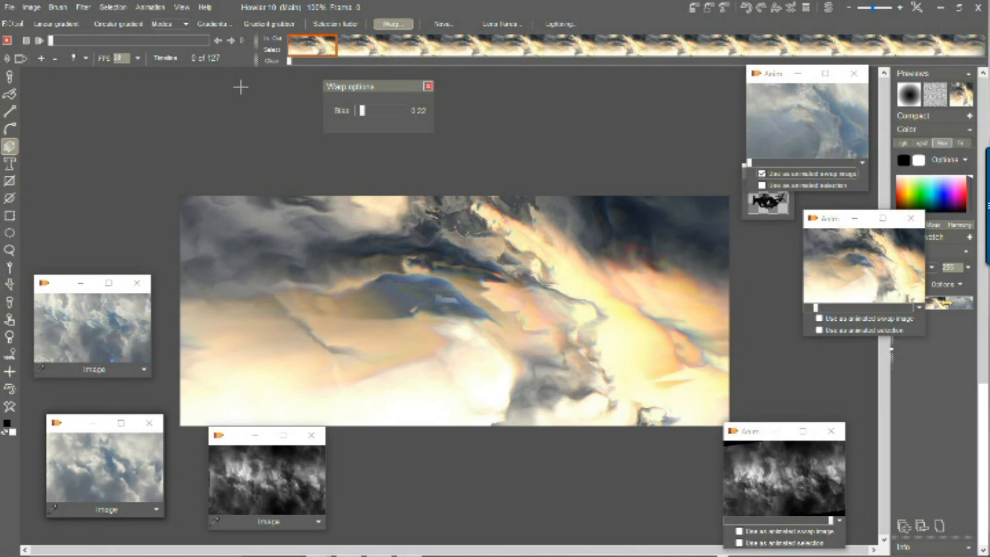
- Play the color-twirled animation, check frame 63, and restore the merged cloud animation from its stored copy
left_click(39, 43)
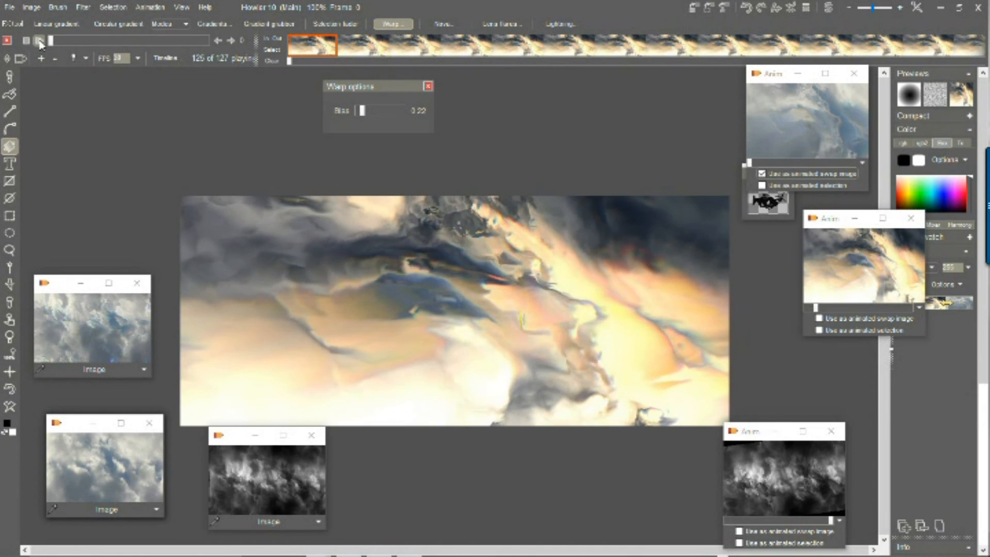
left_click(130, 41)
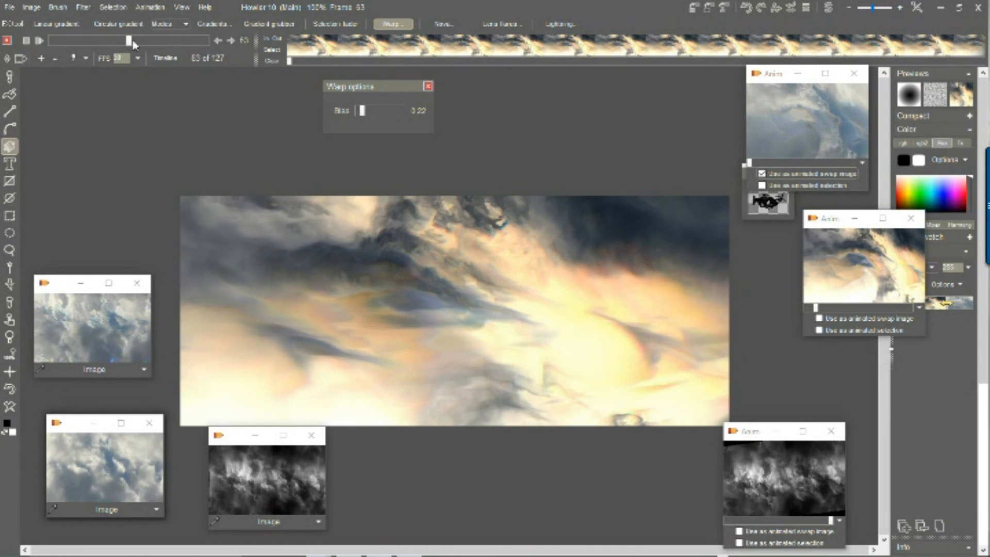
double_click(857, 299)
left_click(521, 311)
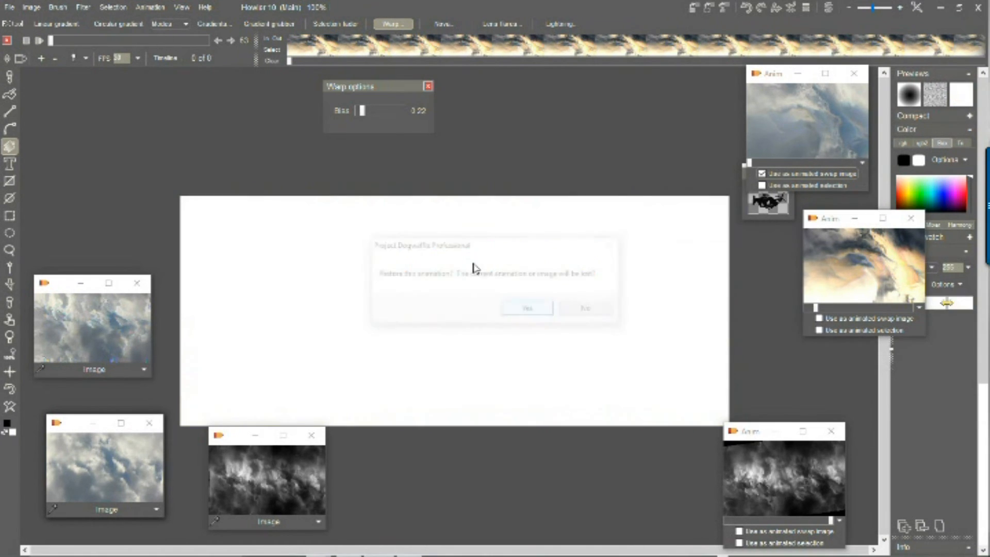
- Try Normal displace by the animated swap image on all frames with a high displacement value
left_click(84, 9)
mouse_move(163, 272)
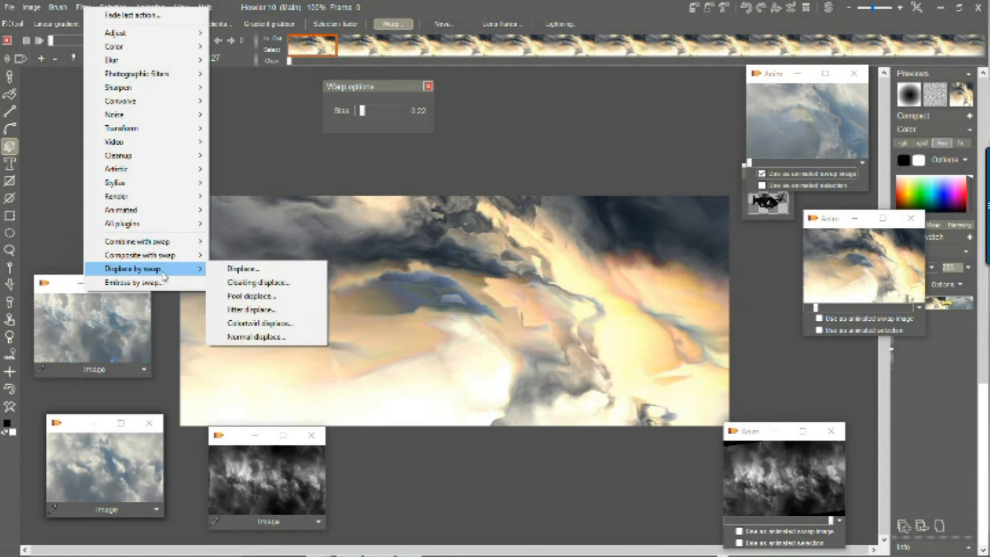
left_click(257, 337)
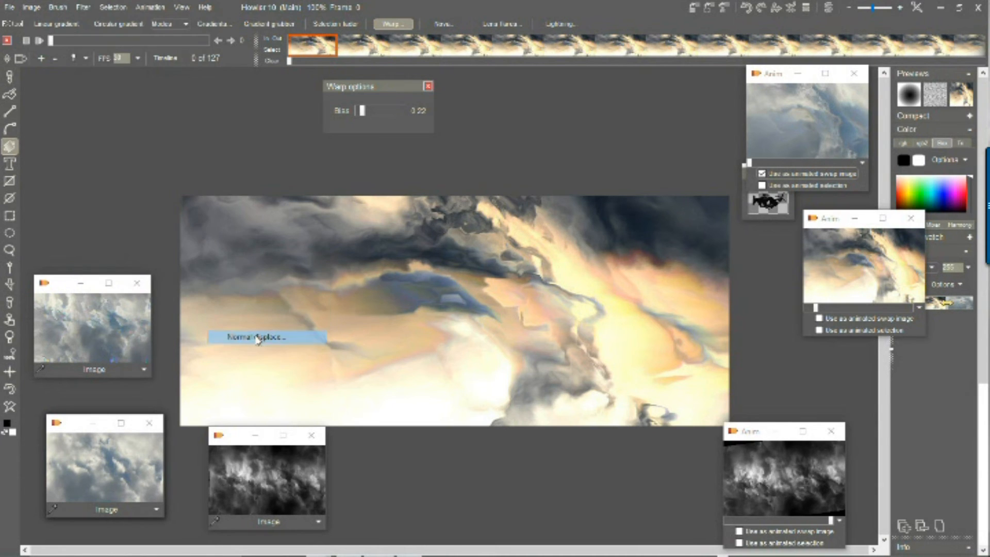
left_click_drag(460, 280, 453, 285)
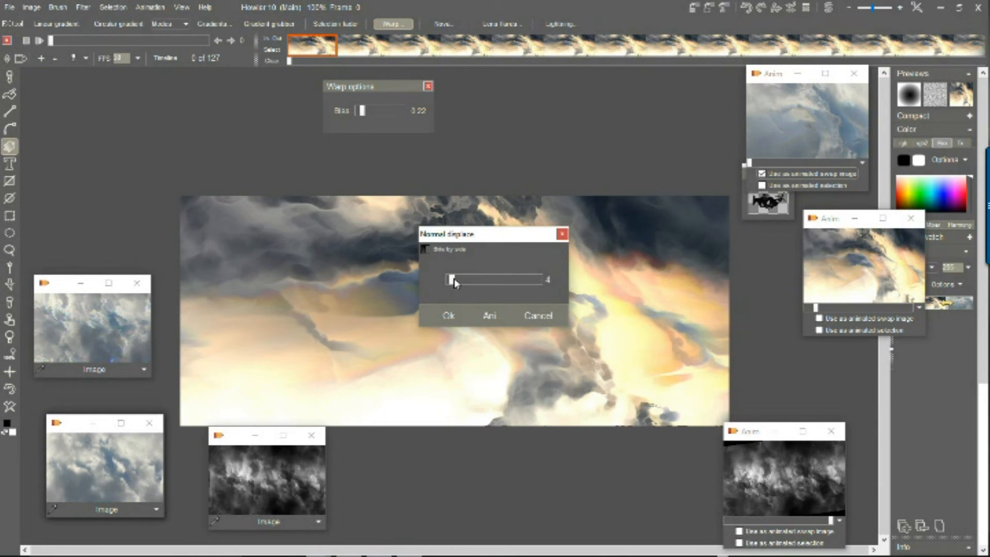
left_click_drag(452, 281, 532, 285)
left_click_drag(513, 240, 360, 257)
mouse_move(379, 304)
left_mouse_down()
mouse_move(302, 306)
mouse_move(380, 294)
mouse_move(369, 295)
left_mouse_up()
left_click(335, 332)
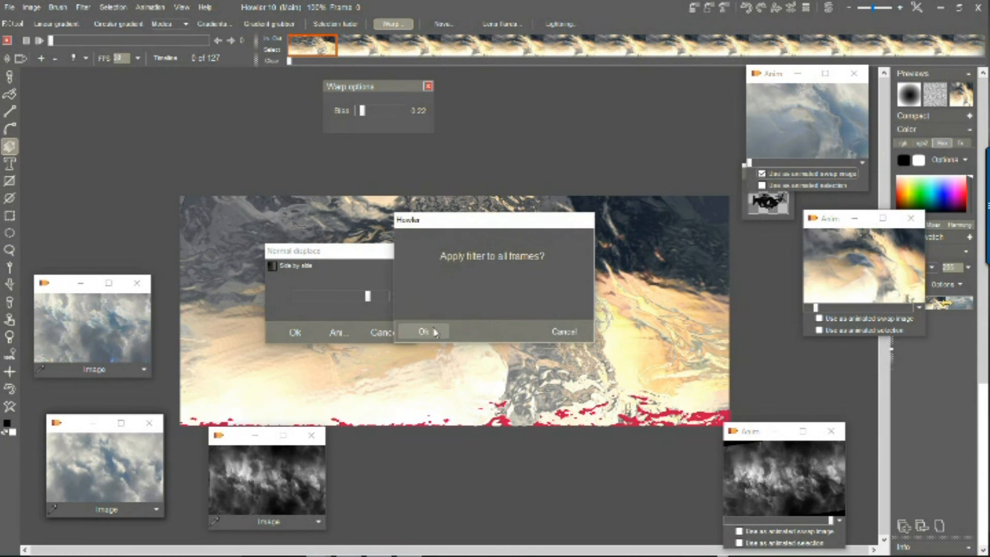
left_click(428, 331)
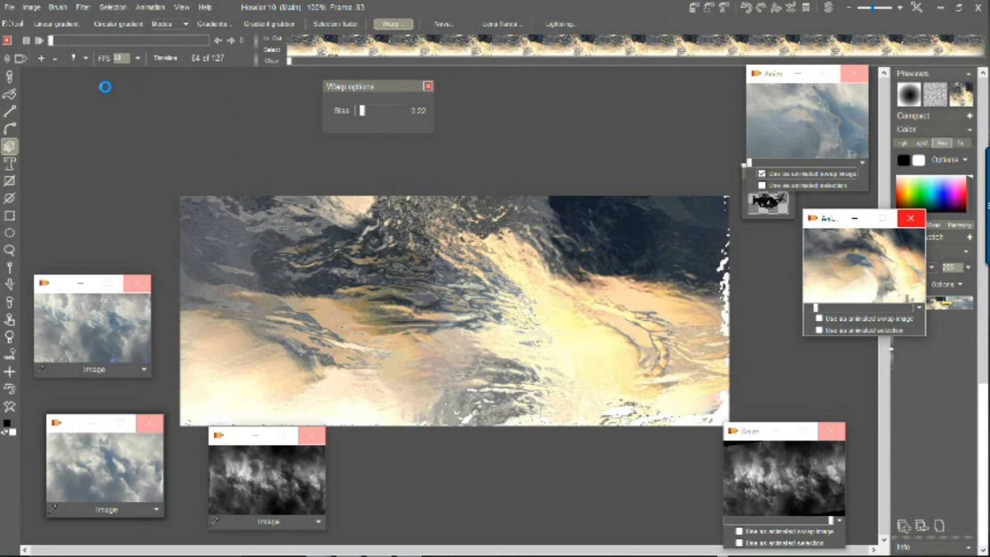
- Play the strongly displaced animation and scrub to frame 63, and bring back the stored merged cloud animation
left_click(51, 41)
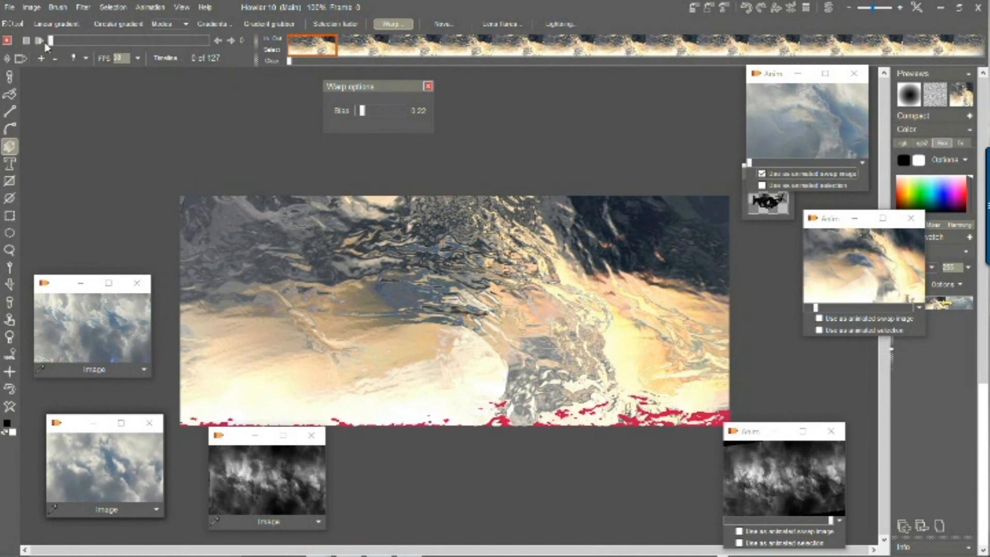
left_click(43, 43)
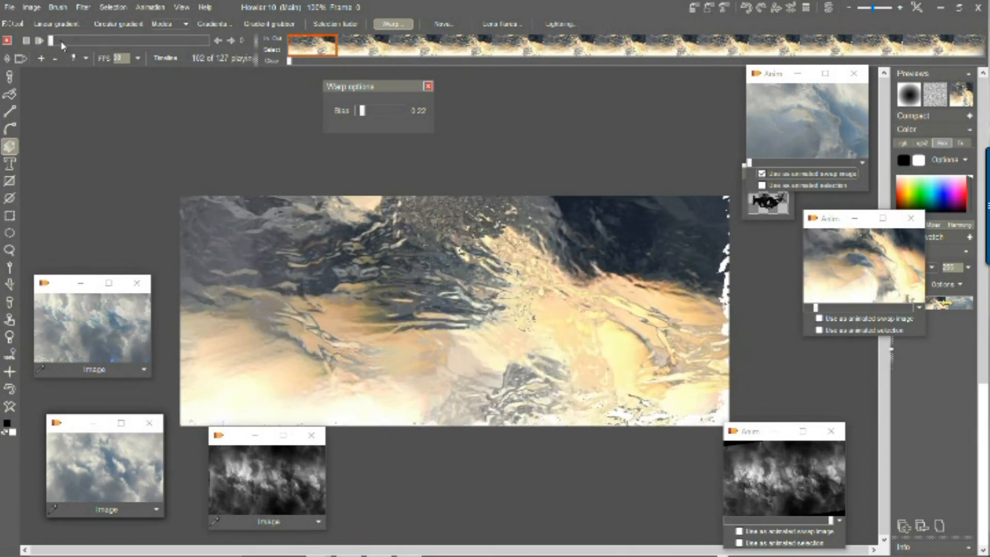
left_click(150, 41)
left_click_drag(153, 42, 129, 42)
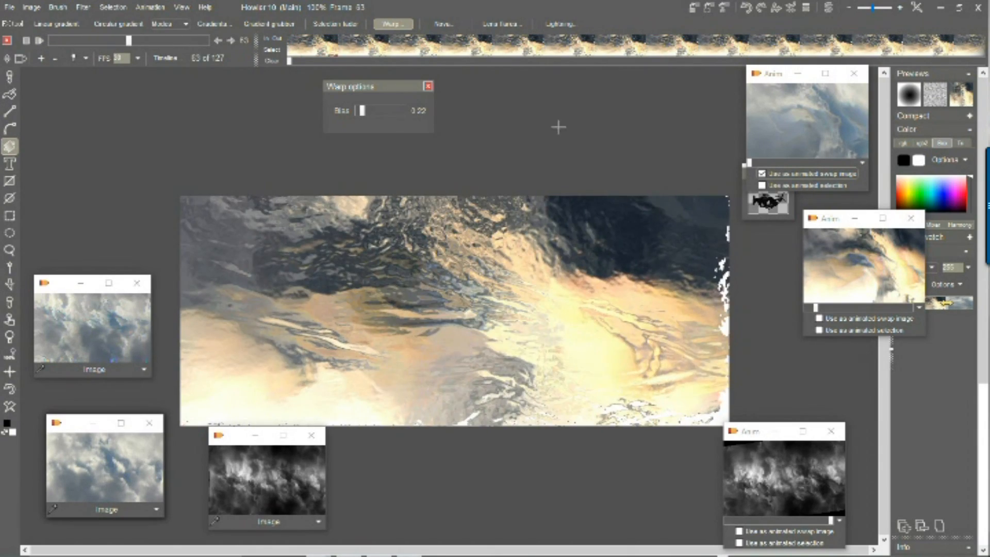
left_click(885, 249)
left_click(523, 310)
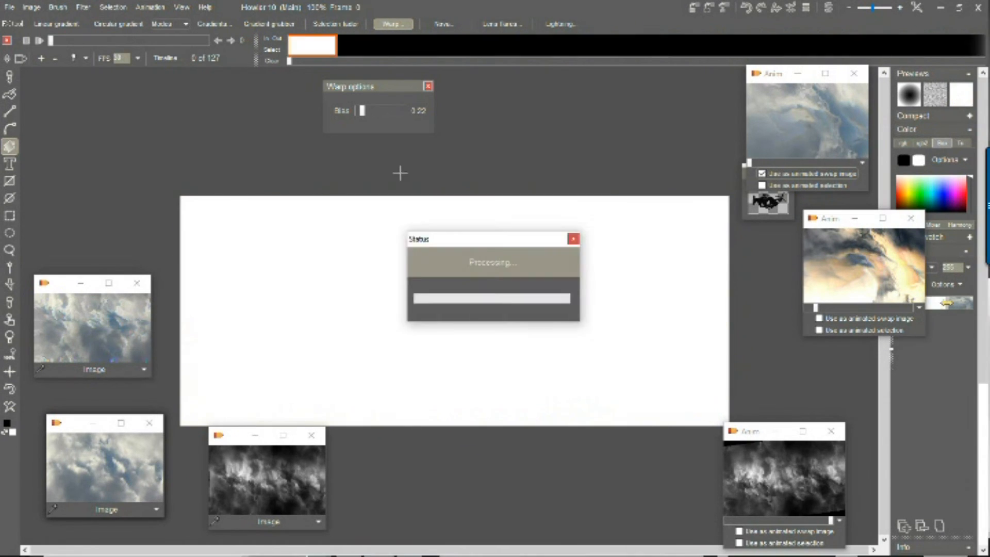
- Apply Normal displace by the animated swap image to all frames with a very low displacement value
left_click(82, 7)
mouse_move(134, 269)
left_click(268, 335)
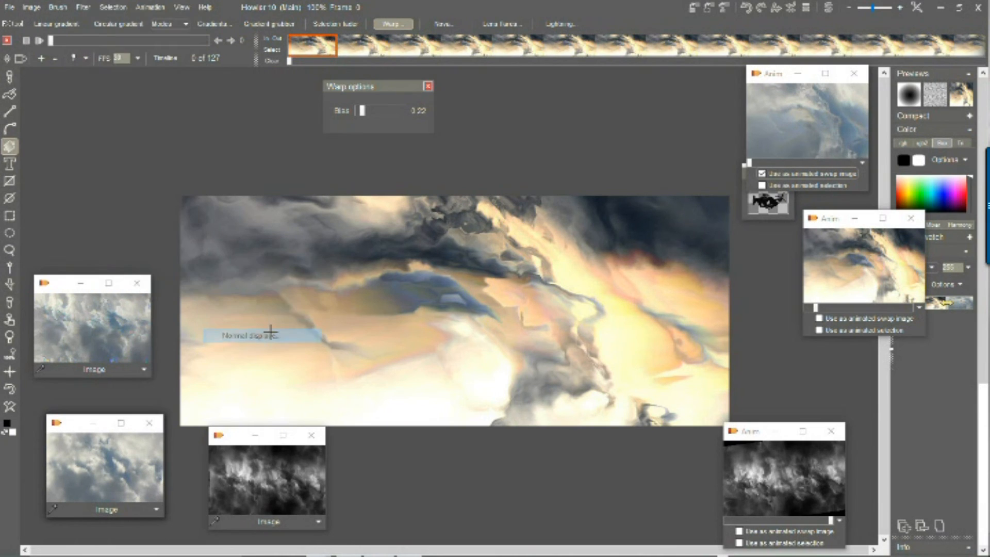
left_click_drag(448, 280, 454, 281)
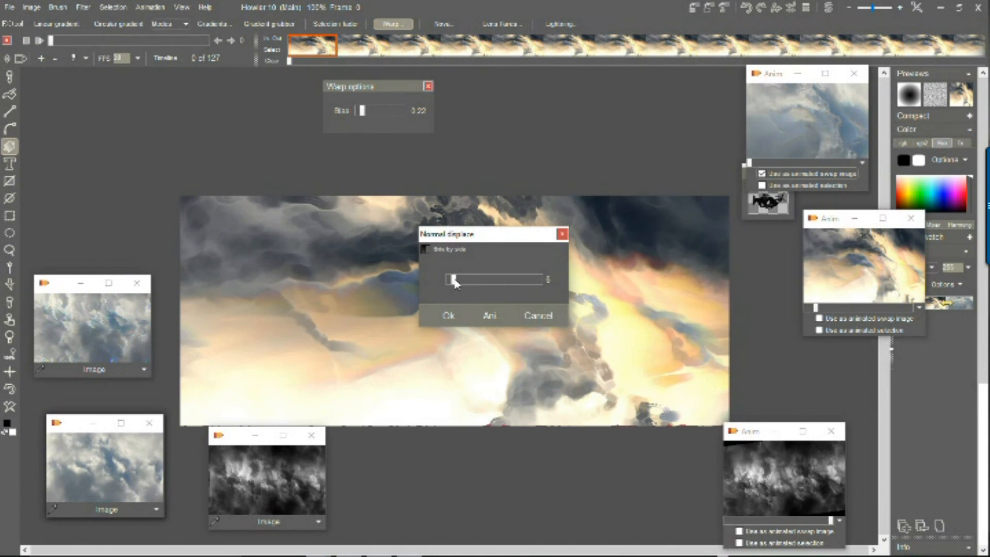
left_click(490, 316)
left_click(435, 334)
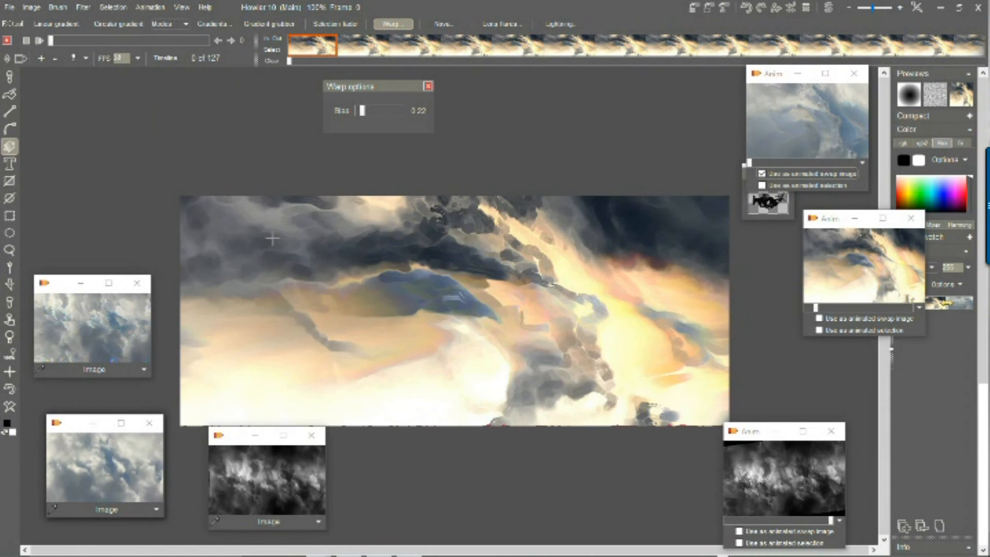
- Play the lightly displaced animation close up and at full view, and scrub to frame 64 to check its painterly look
scroll(470, 236, "up", 4)
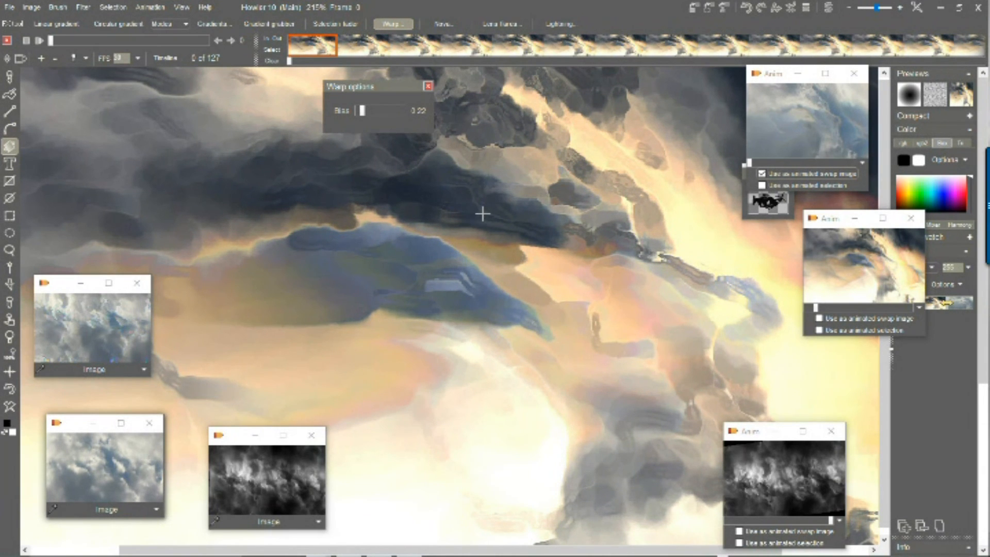
left_click_drag(485, 210, 392, 294)
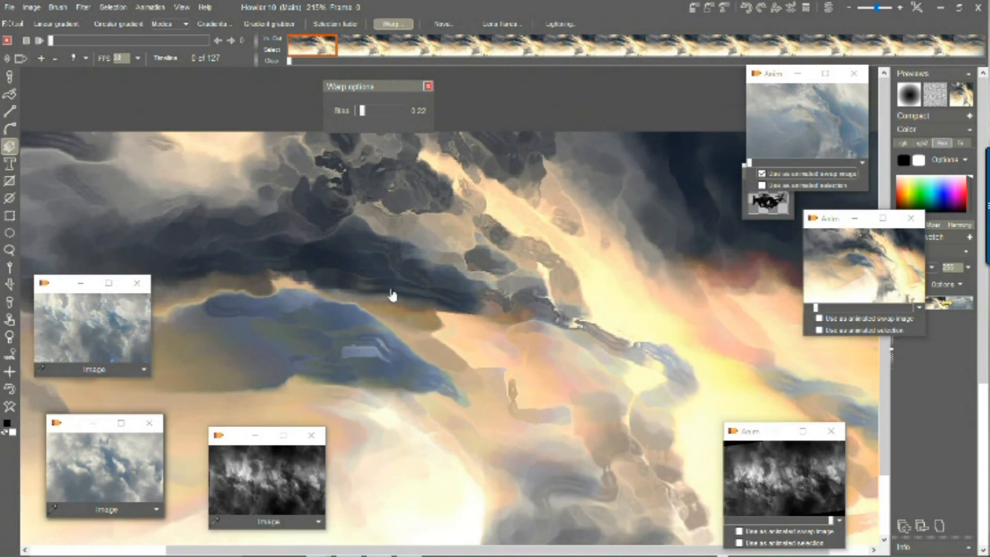
left_click(40, 44)
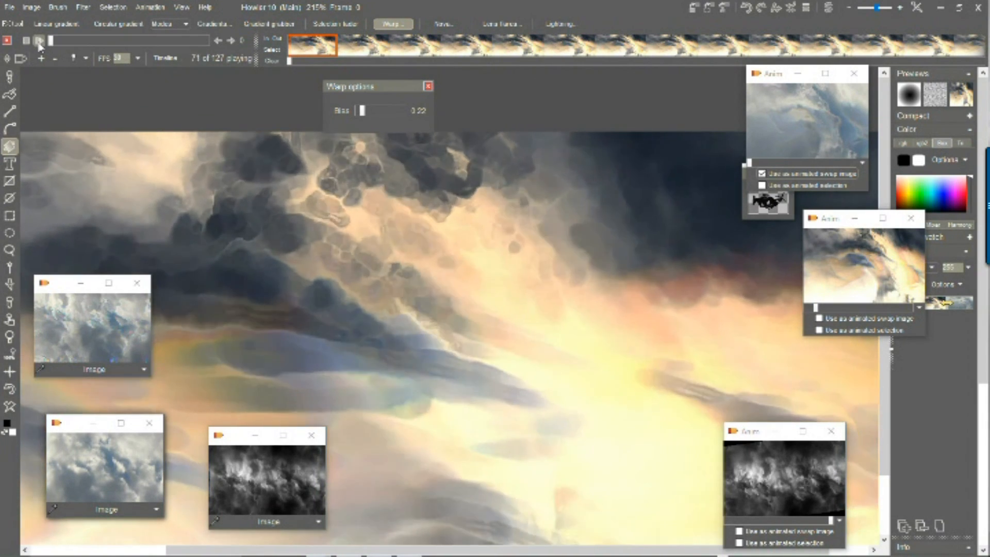
scroll(426, 214, "down", 10)
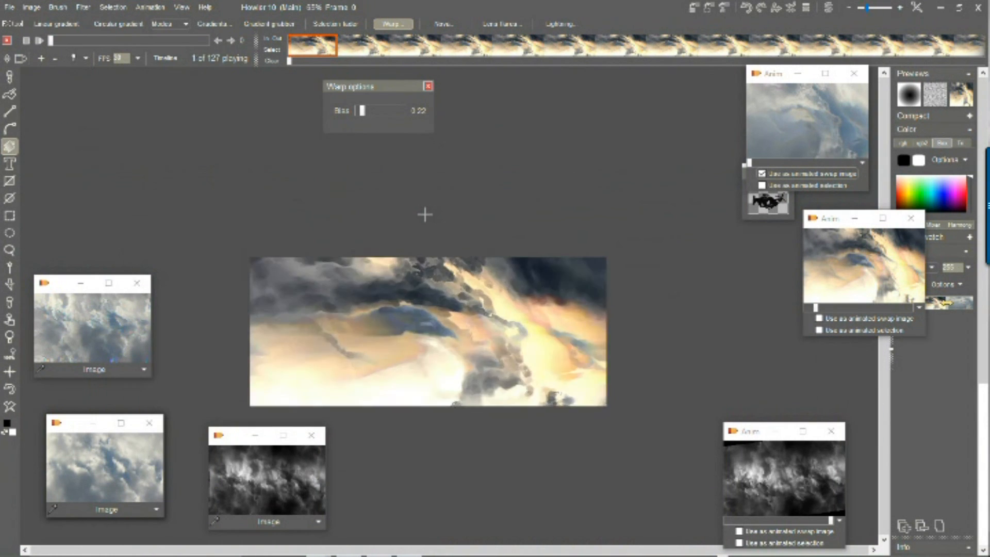
scroll(426, 216, "up", 3)
left_click_drag(433, 289, 448, 243)
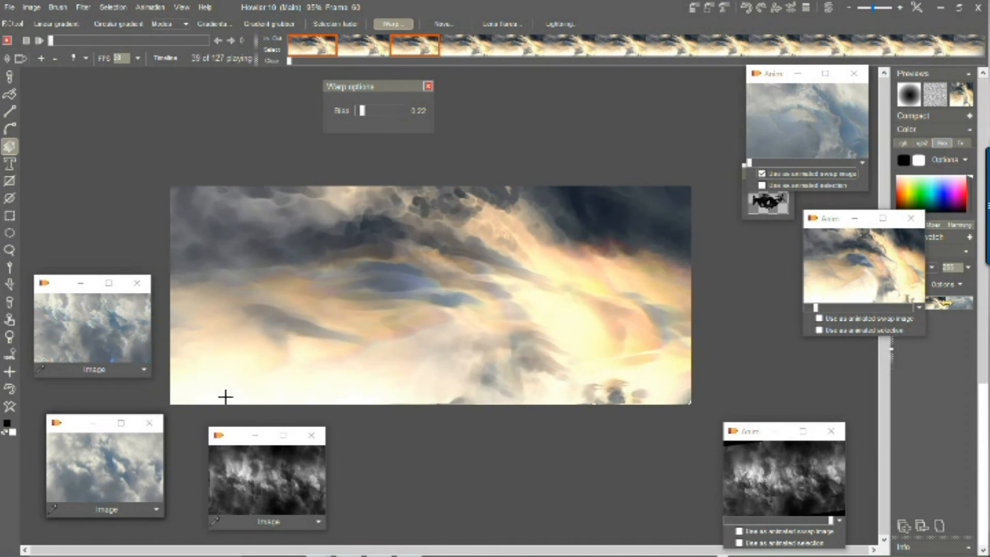
left_click_drag(74, 42, 128, 46)
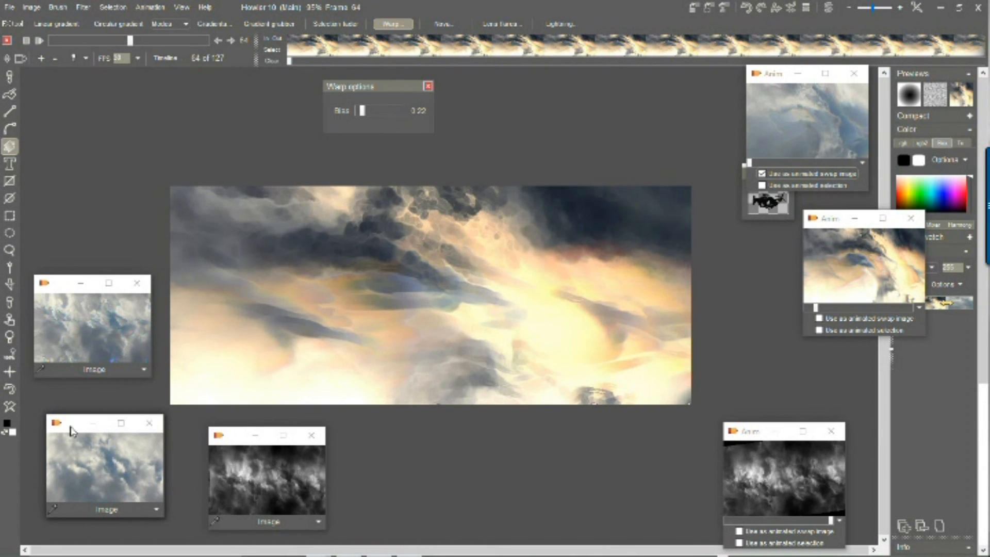
- Place the stored still blue-grey cloud photo onto the canvas at frame 64
left_click(85, 328)
left_click(101, 475)
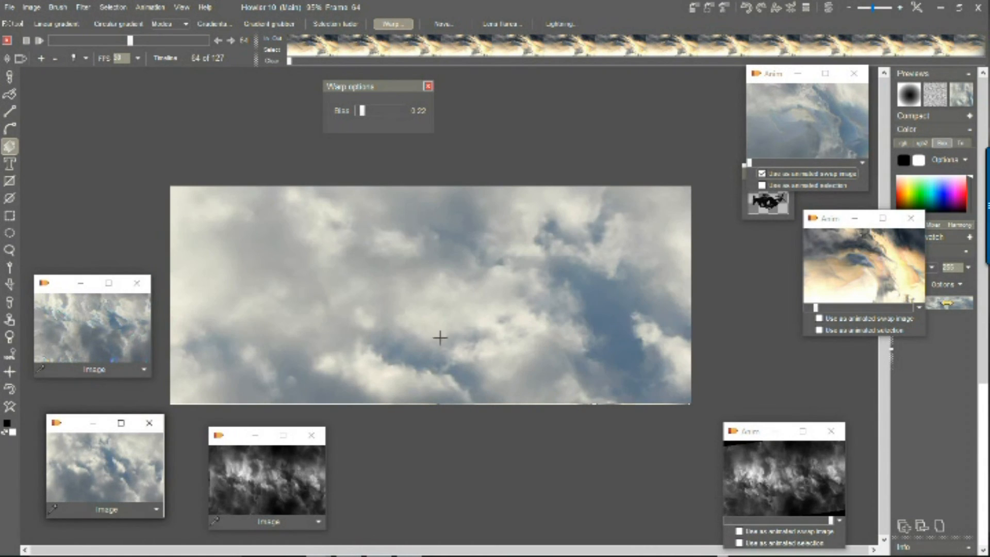
left_click(156, 509)
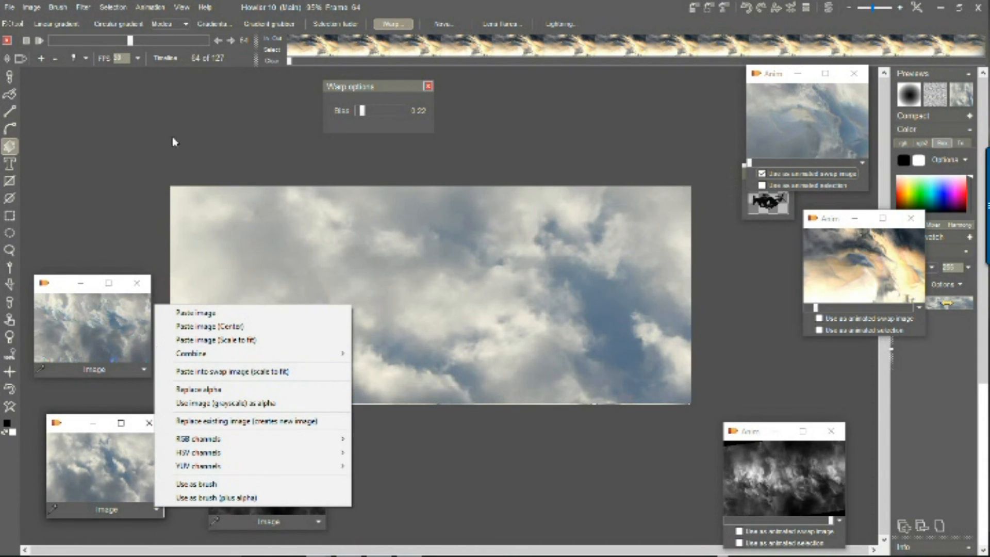
- Try shifting the cloud photo's pixels horizontally and vertically to inspect its wraparound seams
left_click(83, 7)
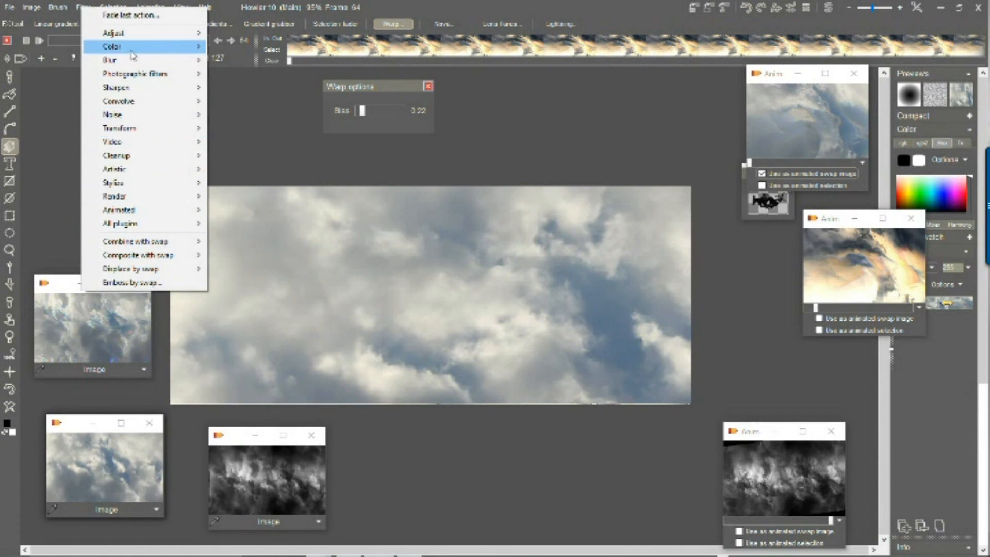
mouse_move(129, 129)
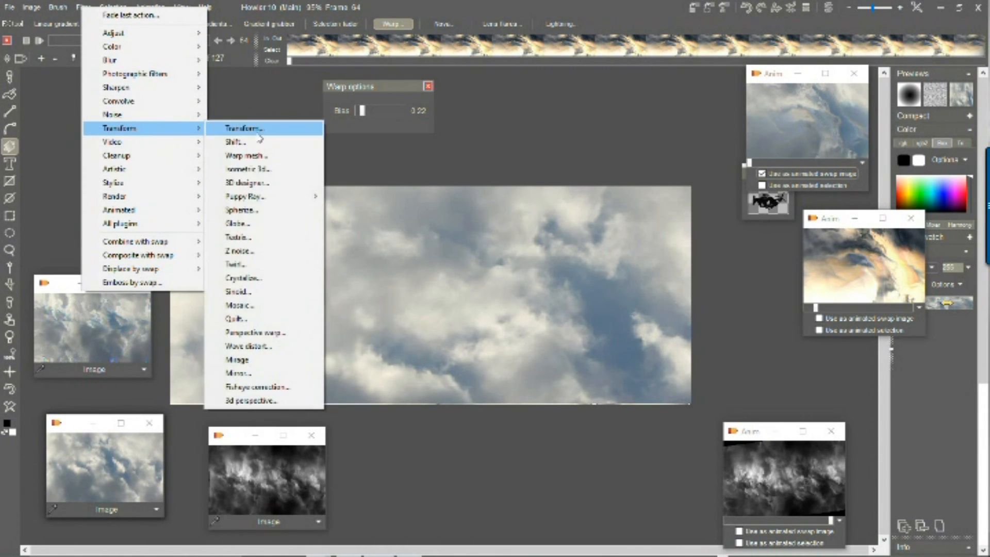
left_click(232, 142)
left_click_drag(445, 229, 355, 154)
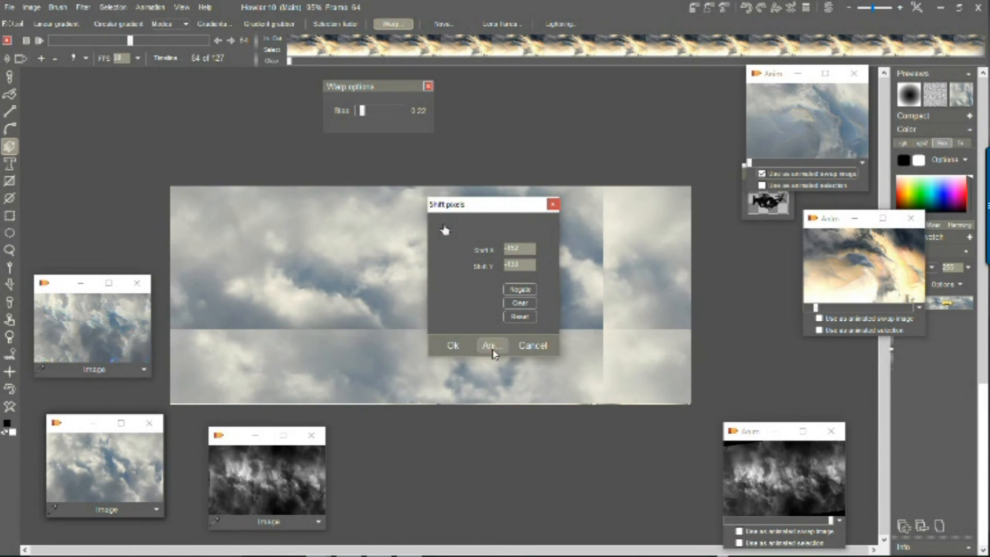
left_click(532, 345)
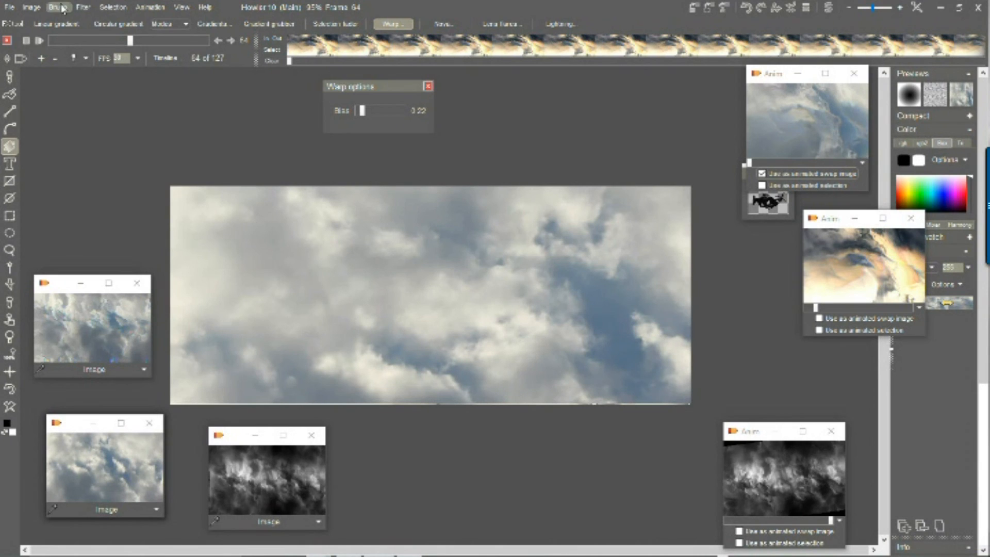
- Make the cloud photo seamless at 8% in both directions, keeping its original size and applying it only to the current frame
left_click(32, 7)
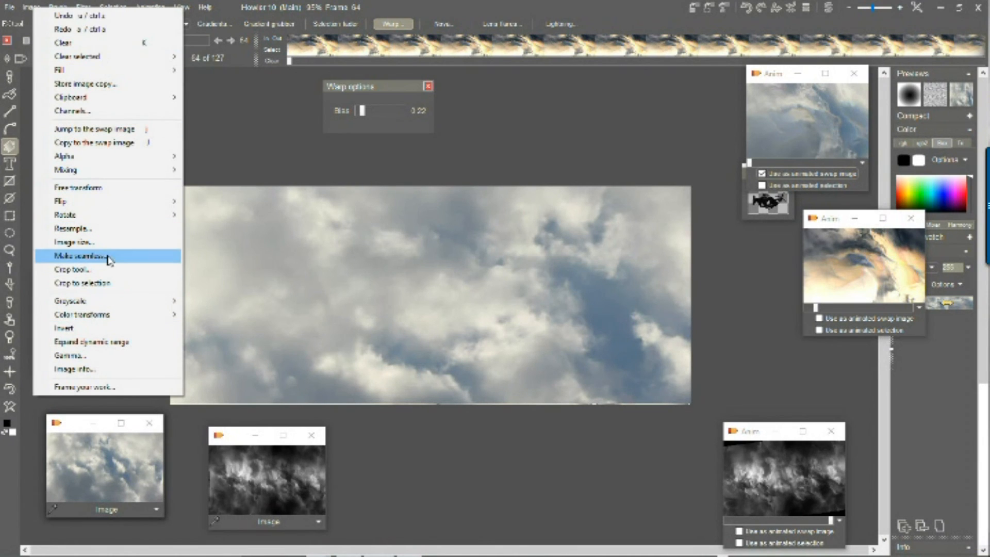
left_click(89, 256)
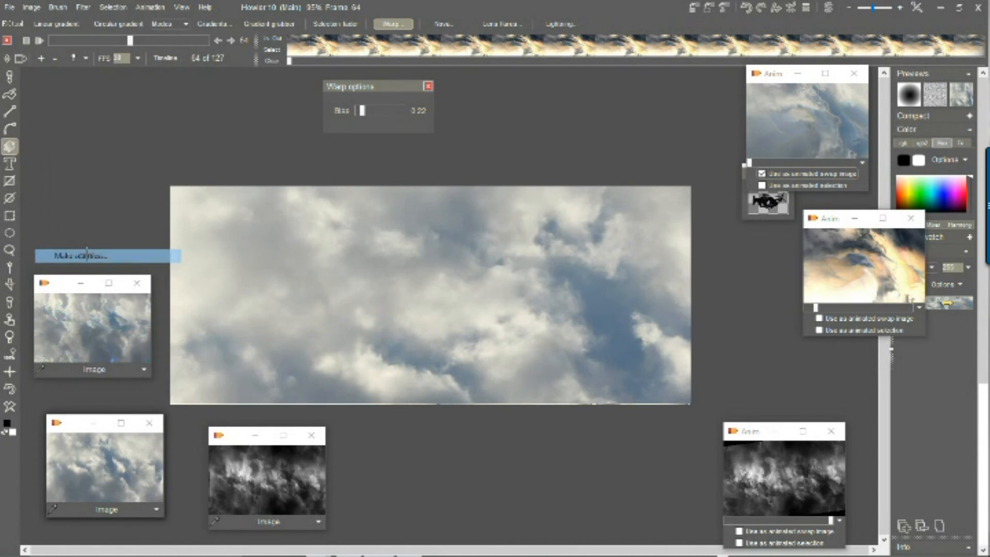
left_click(357, 377)
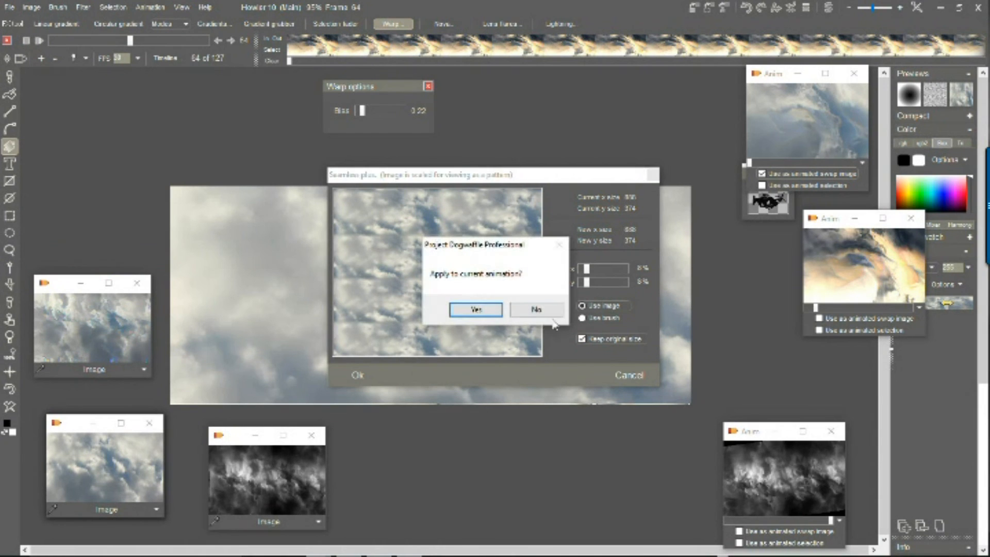
left_click(534, 310)
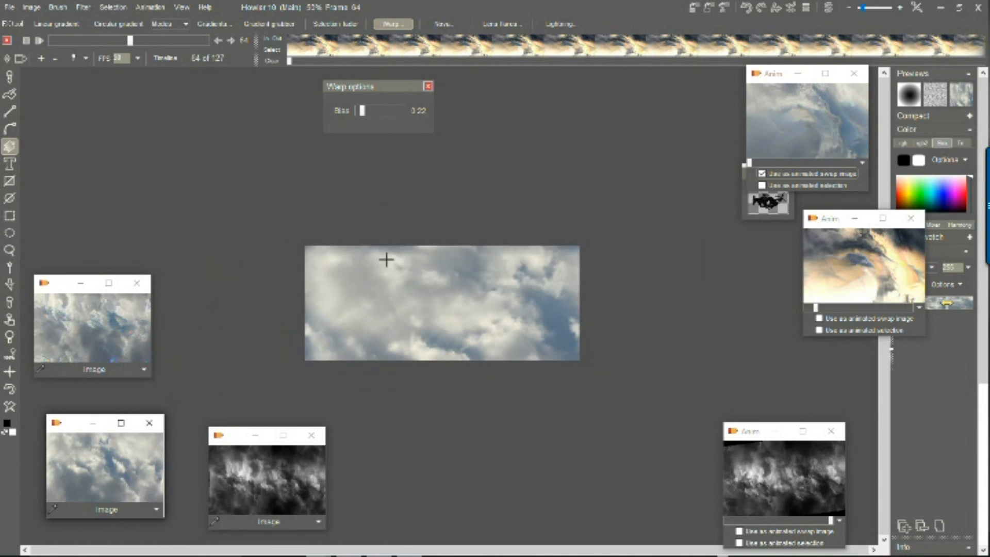
- Try shifting the seamless cloud photo's pixels to check its wraparound edges
left_click(83, 7)
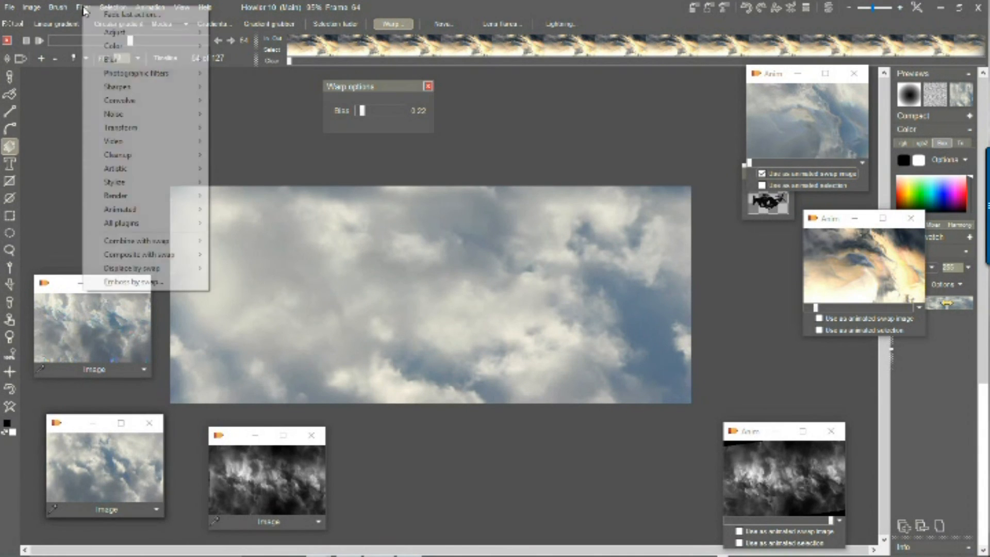
mouse_move(155, 128)
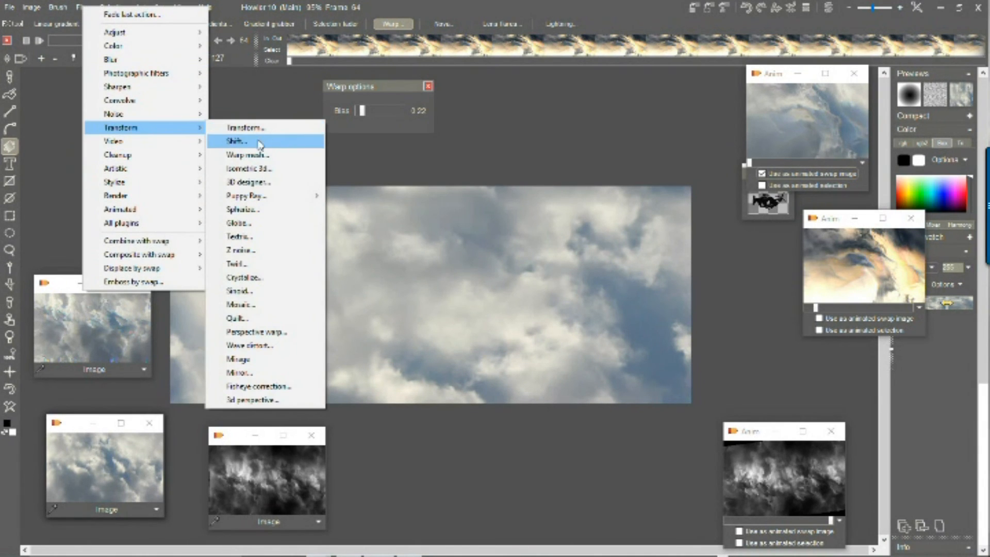
left_click(277, 141)
mouse_move(446, 230)
left_mouse_down()
mouse_move(316, 137)
mouse_move(287, 190)
mouse_move(294, 247)
mouse_move(458, 246)
mouse_move(446, 230)
left_mouse_up()
left_click(533, 345)
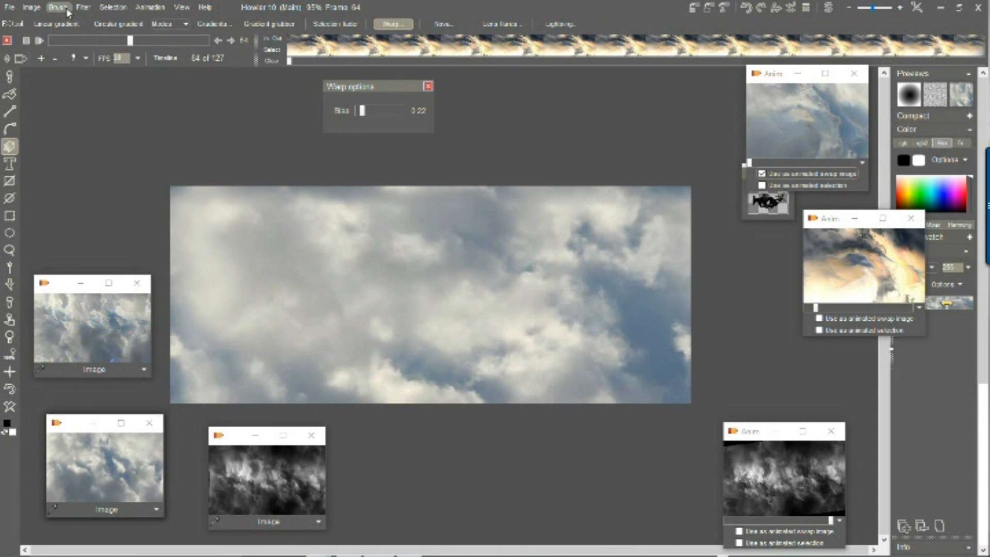
- Set up a Transform that scales the cloud photo down and tiles it across the canvas
left_click(83, 7)
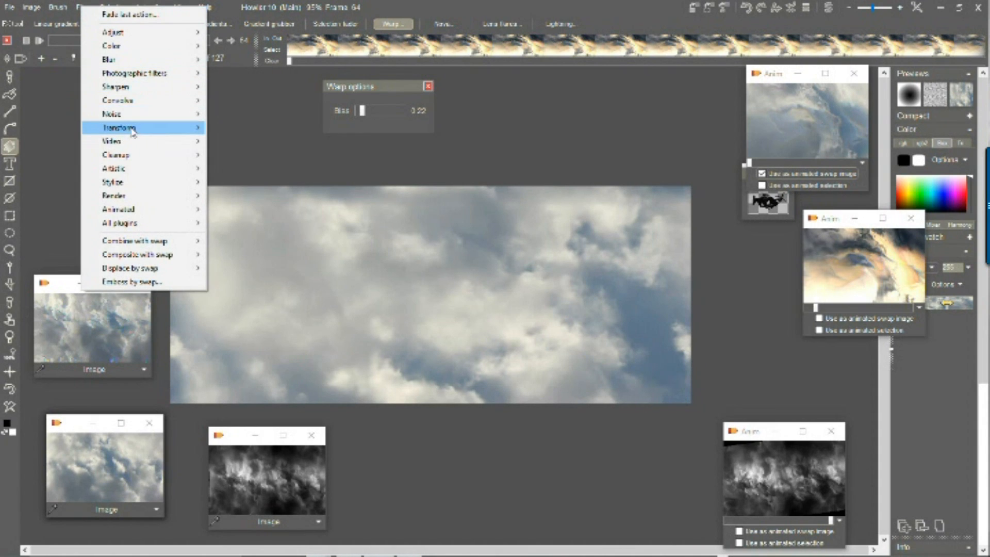
mouse_move(133, 131)
left_click(284, 129)
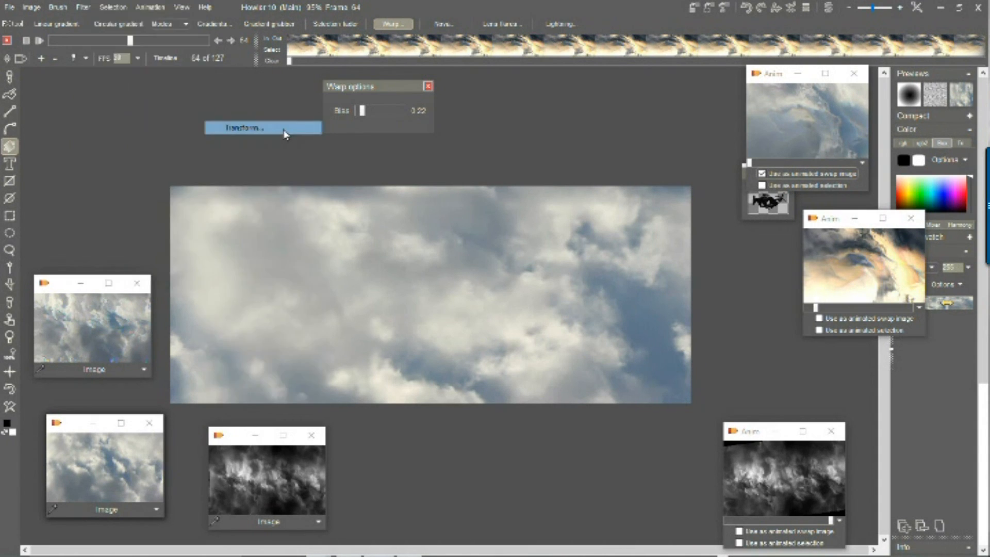
left_click_drag(438, 196, 245, 116)
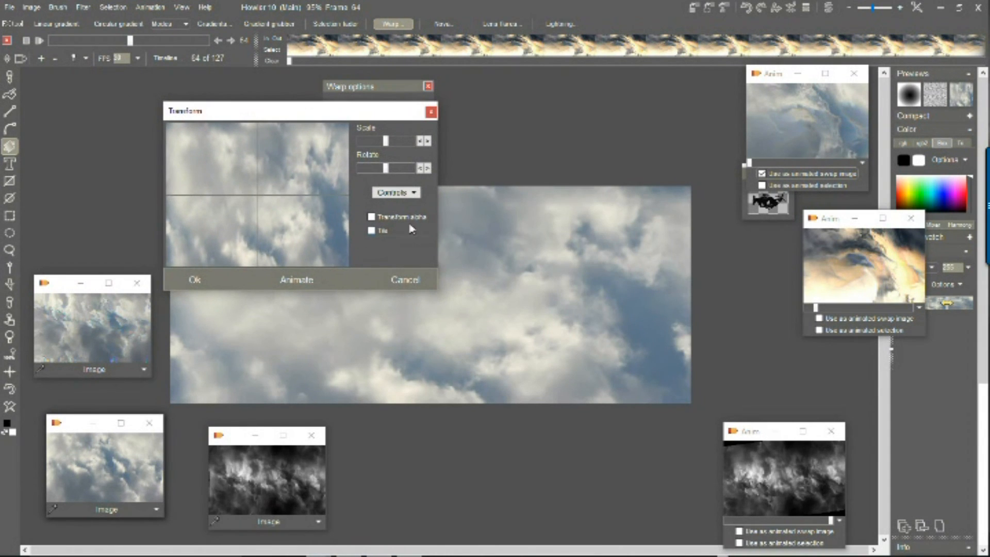
left_click_drag(385, 141, 378, 142)
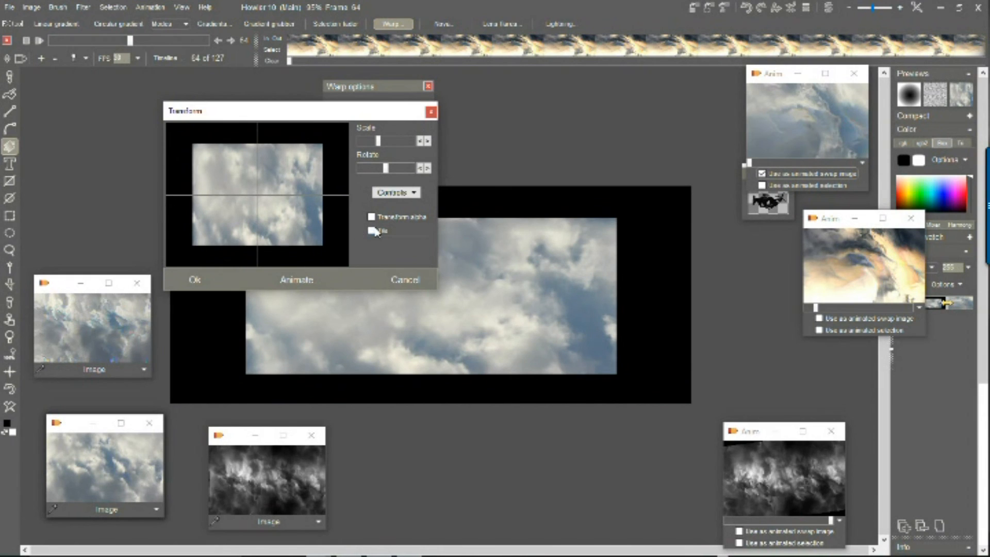
left_click(372, 231)
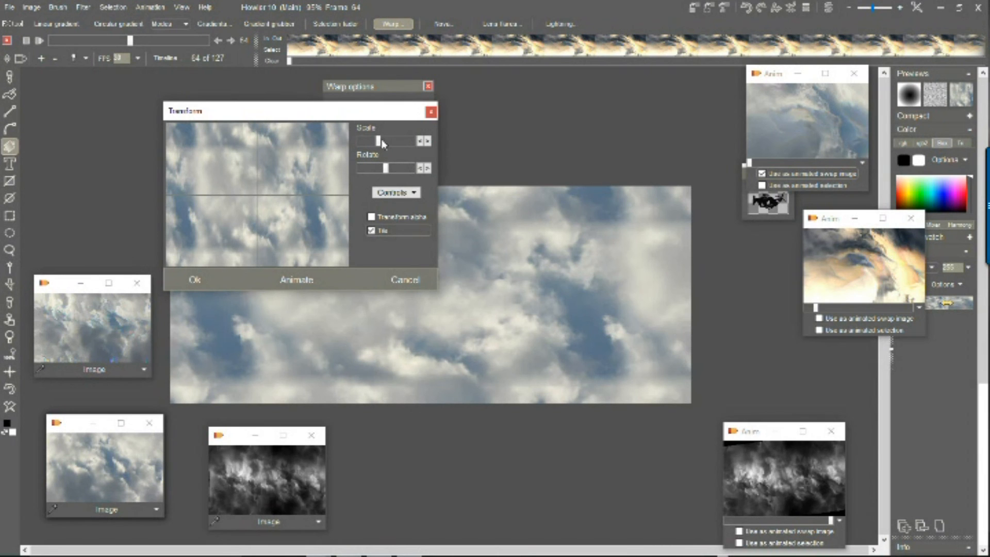
- Scale the tiled pattern down further with a slight rotation, and apply the transform to all animation frames
left_click_drag(378, 147, 388, 170)
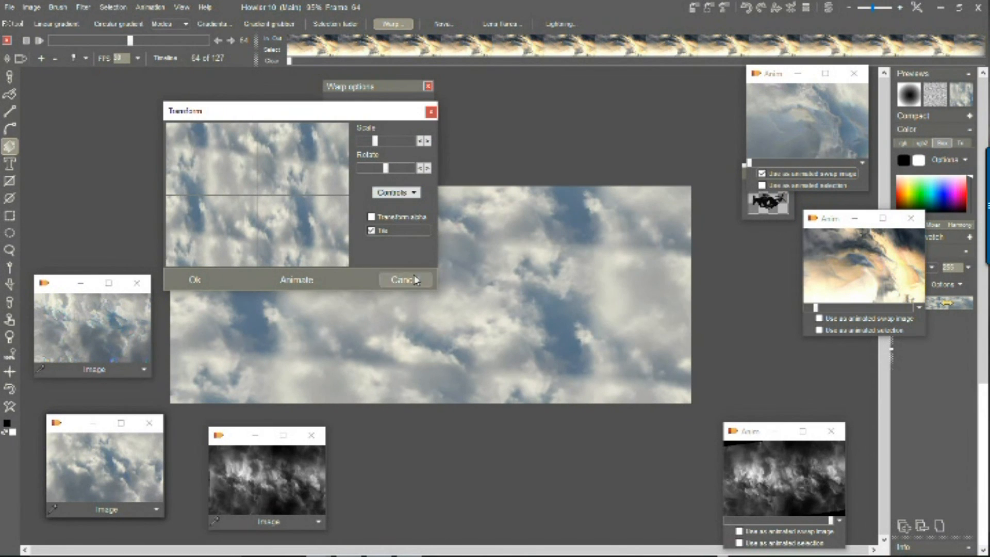
left_click(299, 280)
left_click(429, 331)
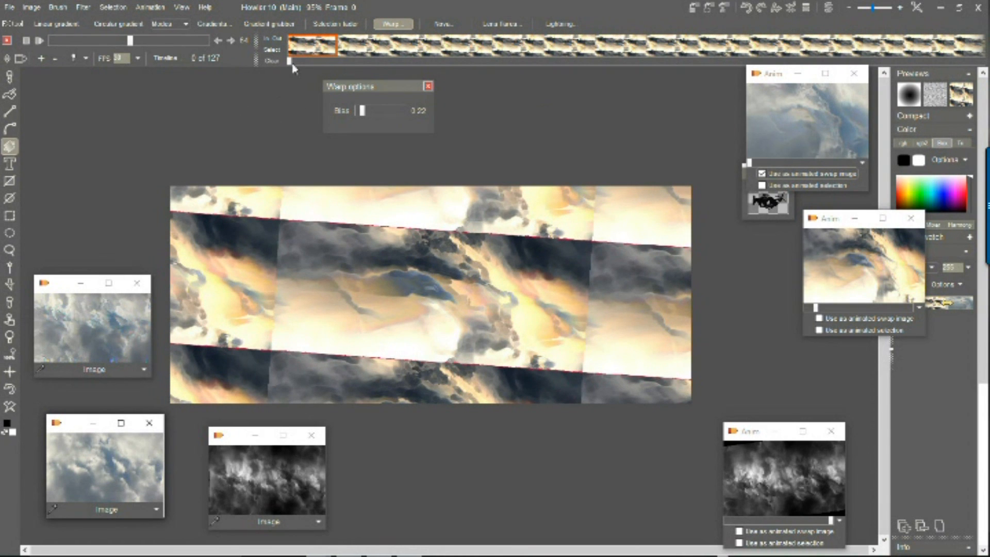
- Scrub the tiled animation to frame 102 and back to frame 64, and examine the seamless cloud tiling close up
left_click_drag(128, 42, 176, 41)
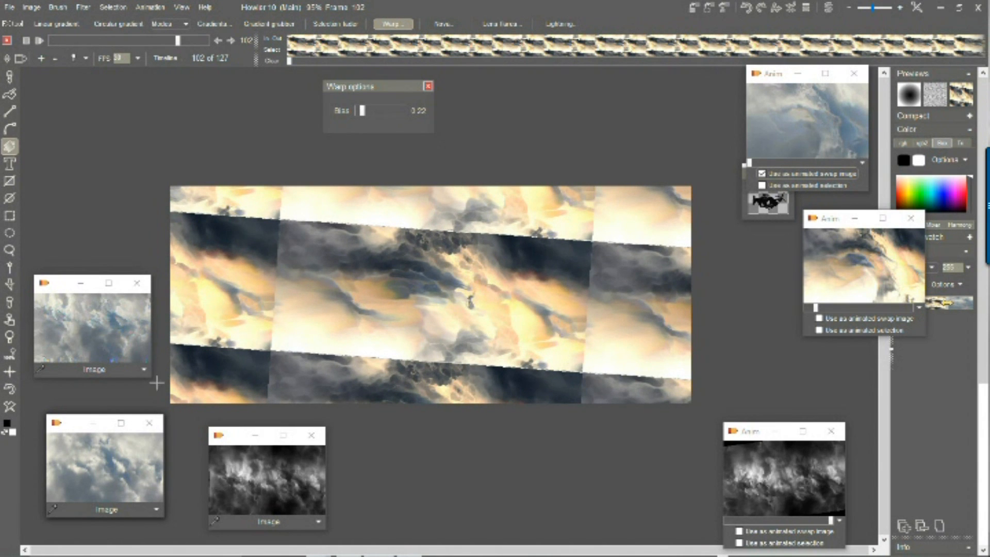
left_click_drag(177, 42, 130, 68)
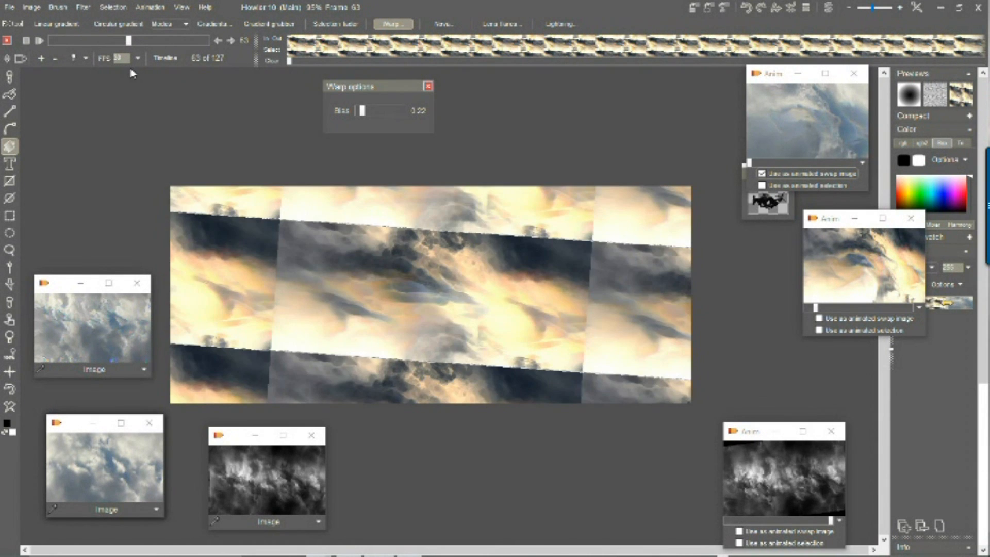
left_click(231, 41)
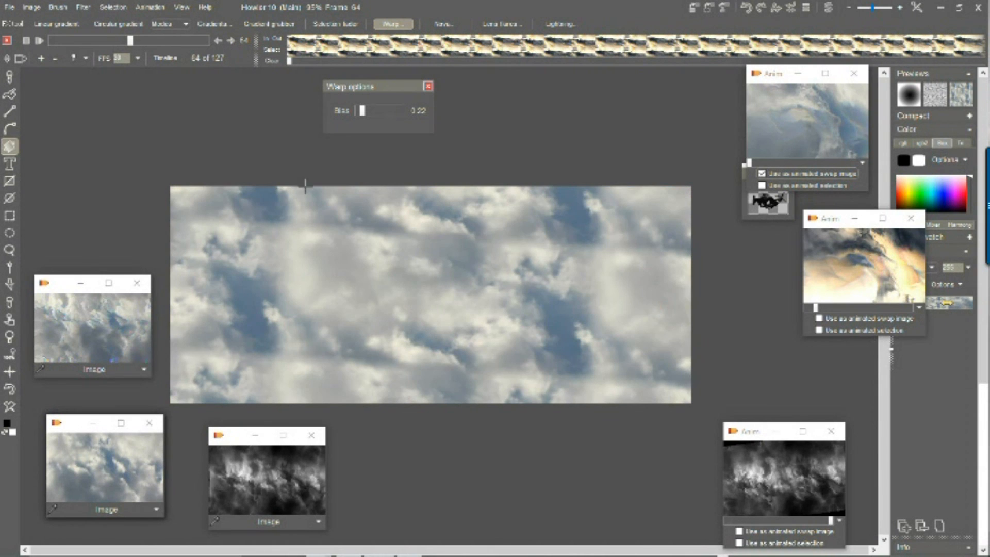
scroll(420, 249, "up", 5)
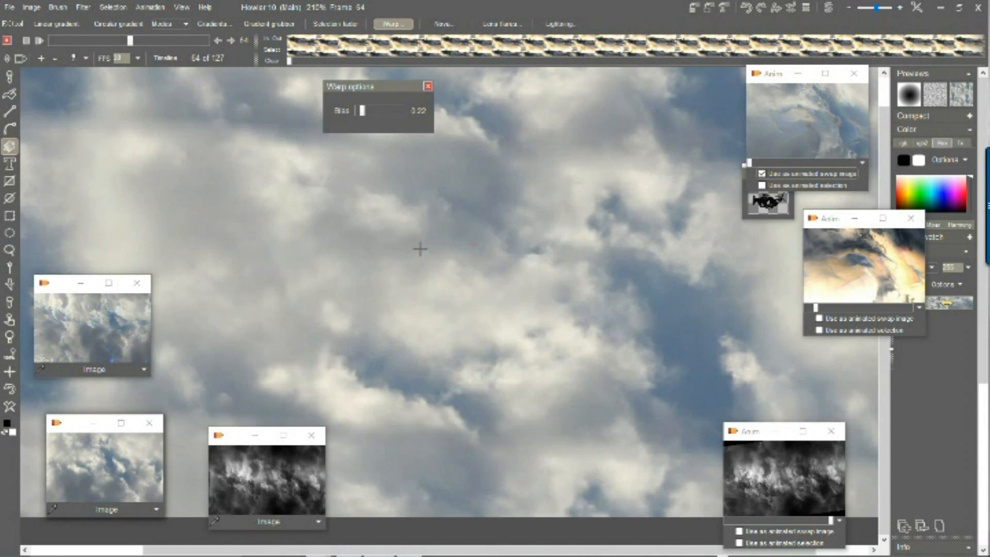